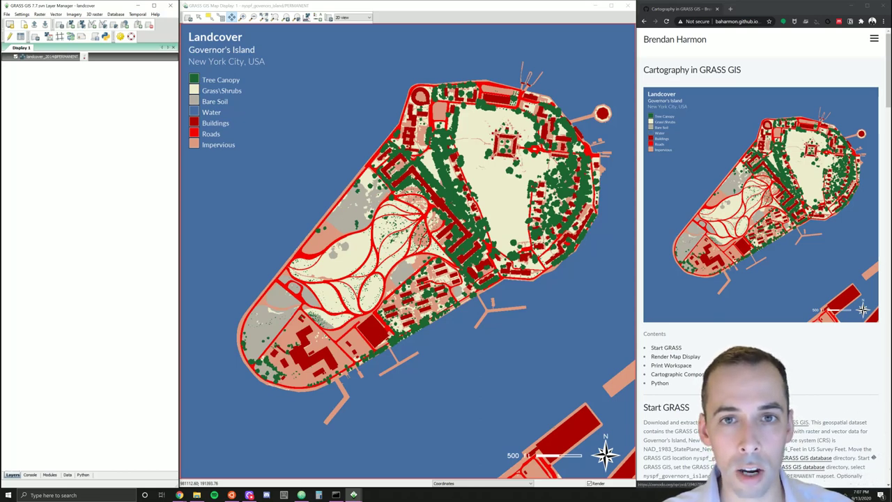
Scroll the Cartography tutorial down to the Start GRASS and Render Map Display sections.
scroll(725, 283, "down", 2)
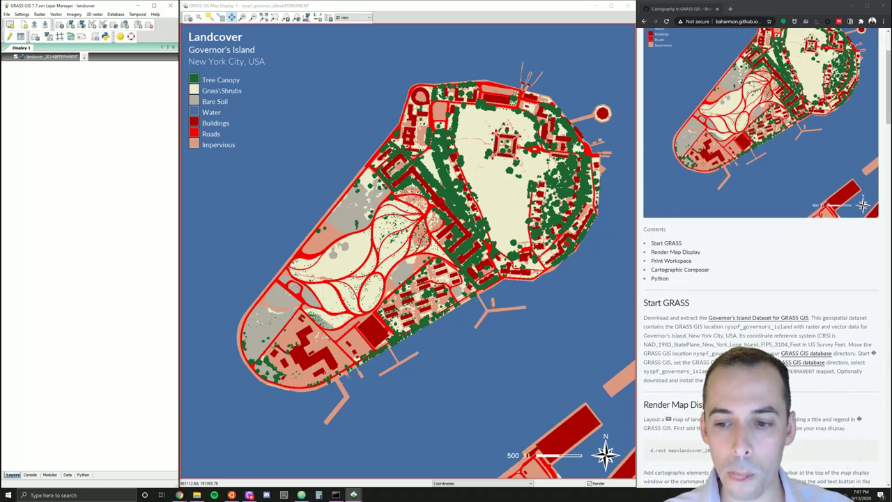
scroll(725, 284, "down", 3)
scroll(725, 284, "down", 1)
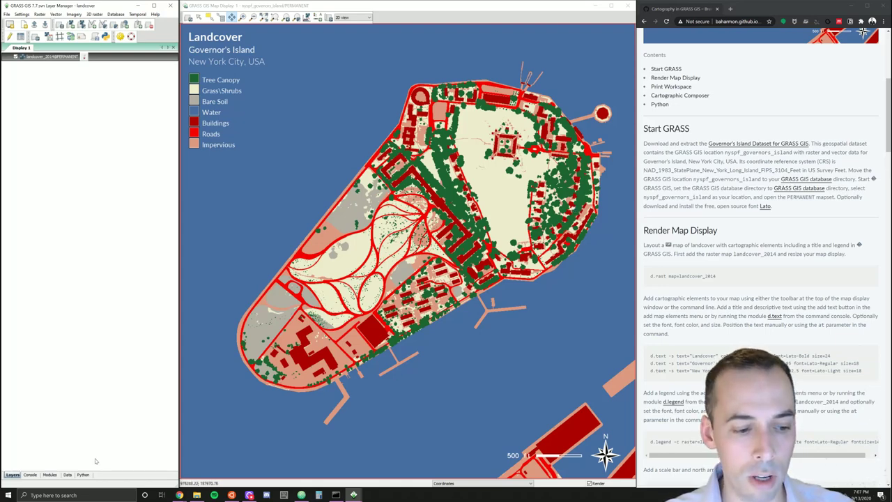
Launch GRASS GIS 7.7.svn from the Windows search.
left_click(82, 494)
type("grass")
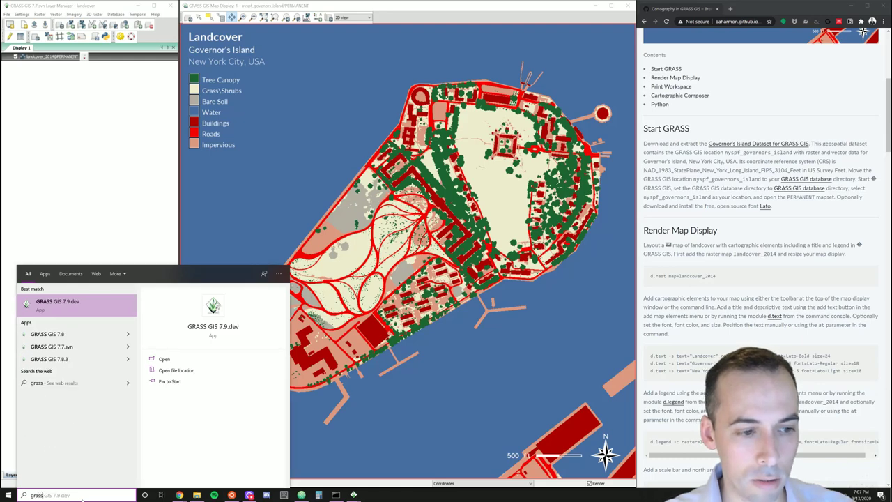
key("Down")
key("Down")
key("Return")
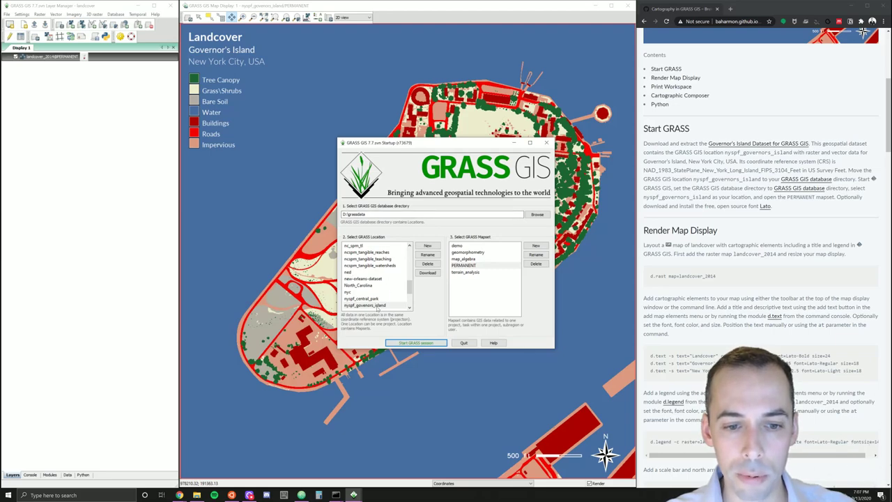
Start a GRASS session in the nyspf_governors_island location's PERMANENT mapset.
left_click(377, 306)
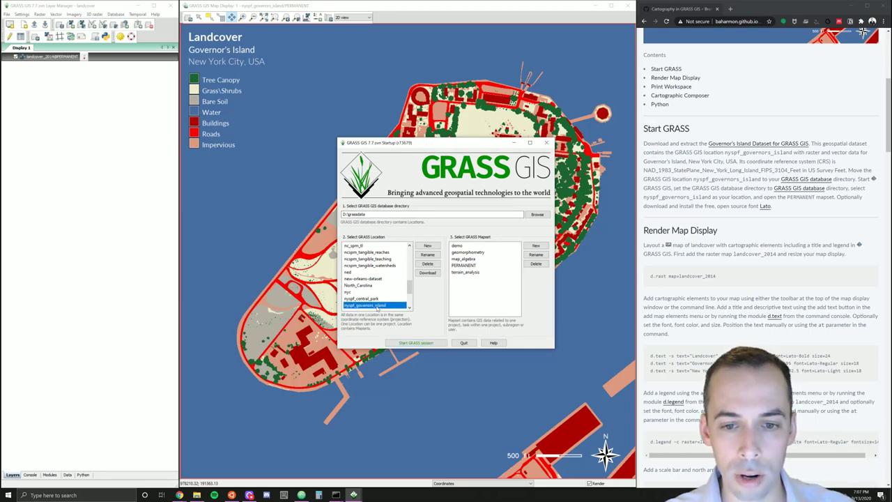
left_click(466, 264)
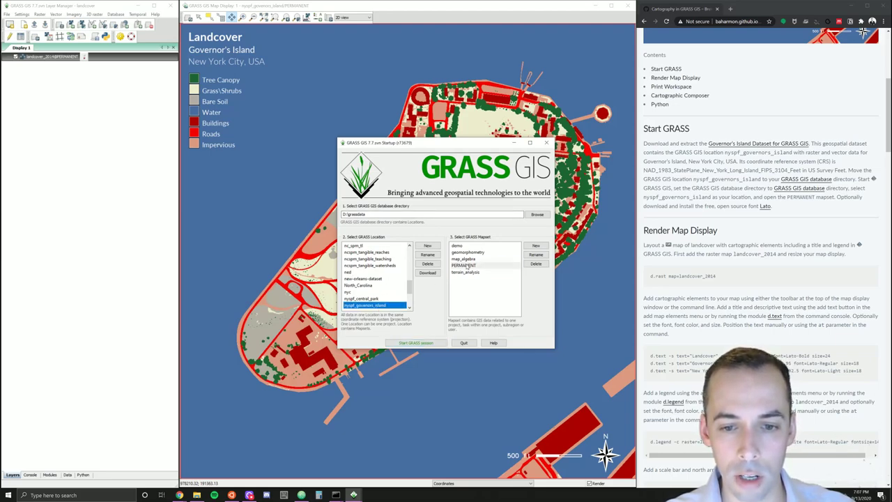
left_click(430, 344)
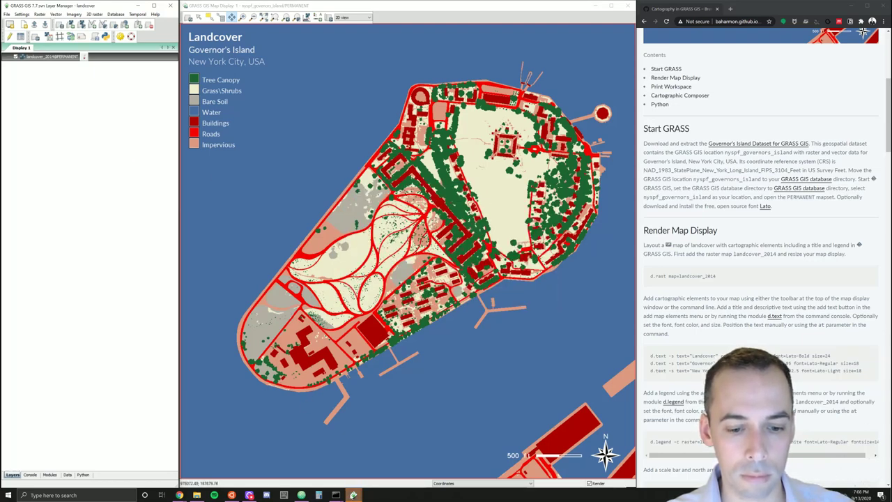
Bring the Map Display window to the front and widen it slightly.
left_click(354, 495)
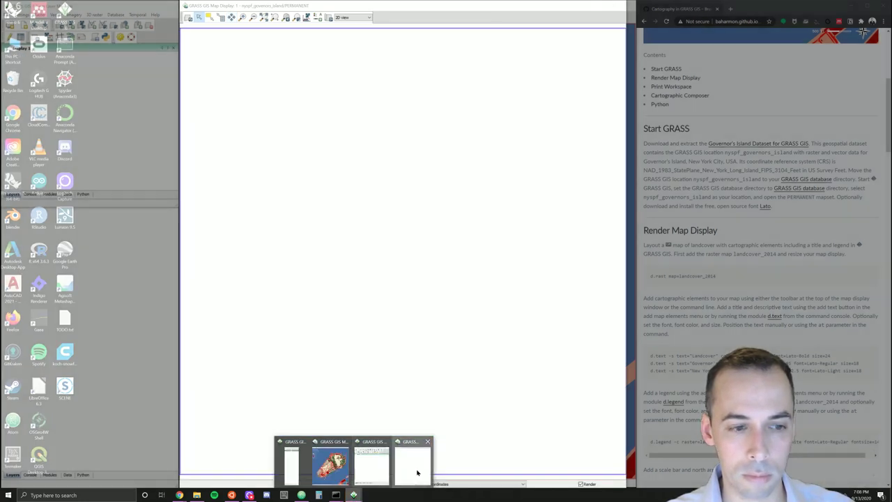
left_click(417, 474)
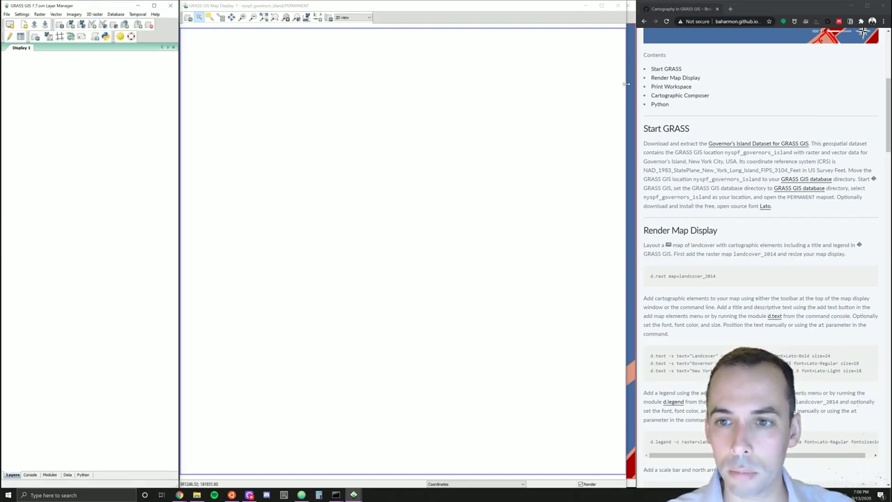
left_click_drag(625, 86, 637, 81)
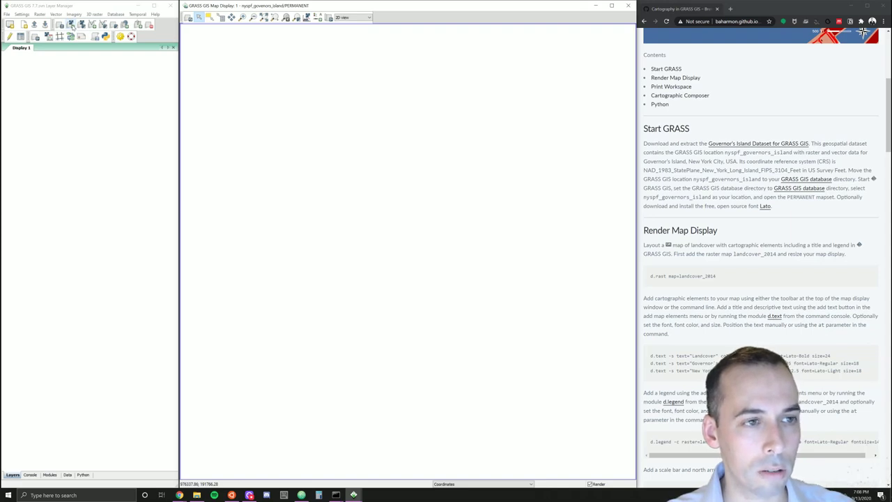
Add the landcover_2014 raster as a map layer through the d.rast dialog.
left_click(70, 24)
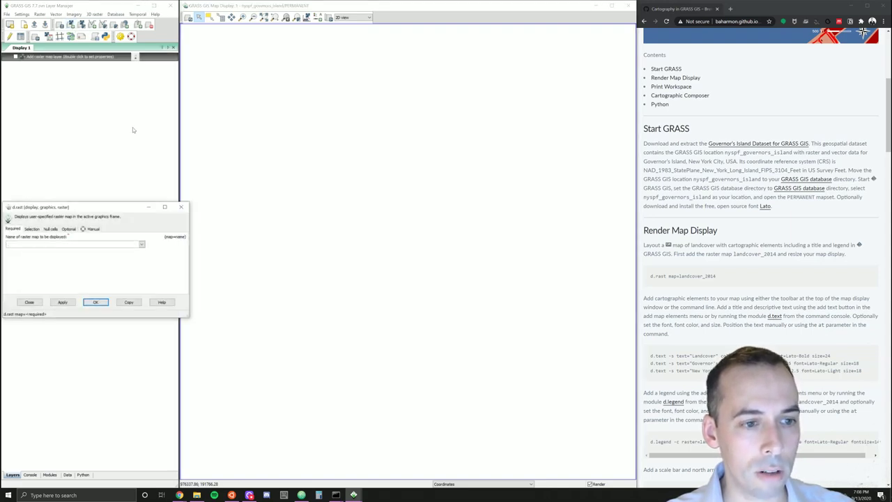
left_click_drag(113, 211, 202, 114)
left_click(234, 147)
scroll(175, 181, "down", 5)
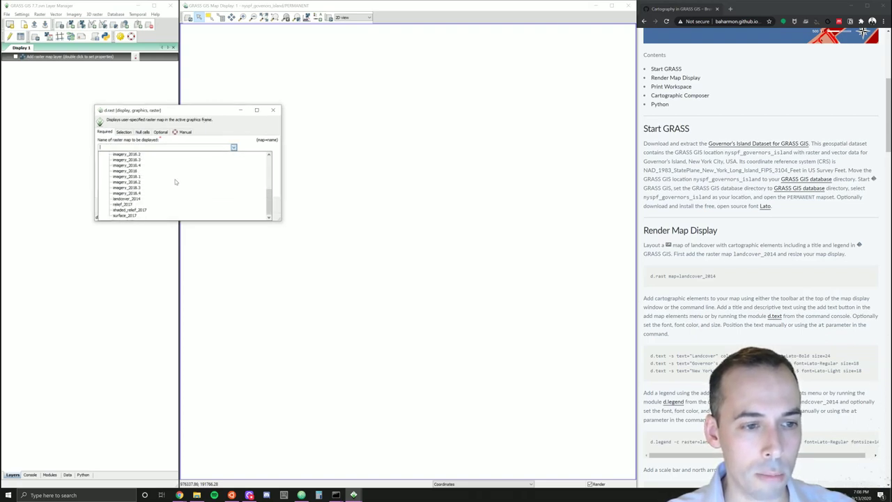
left_click(127, 199)
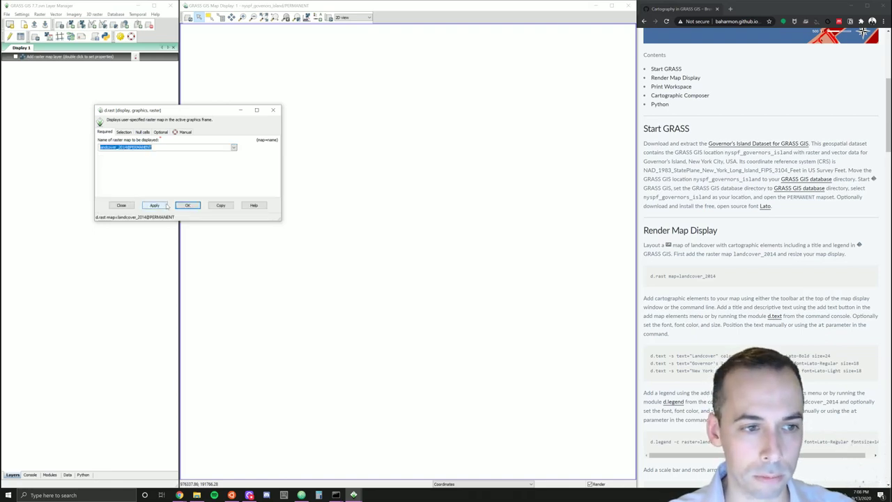
left_click(183, 207)
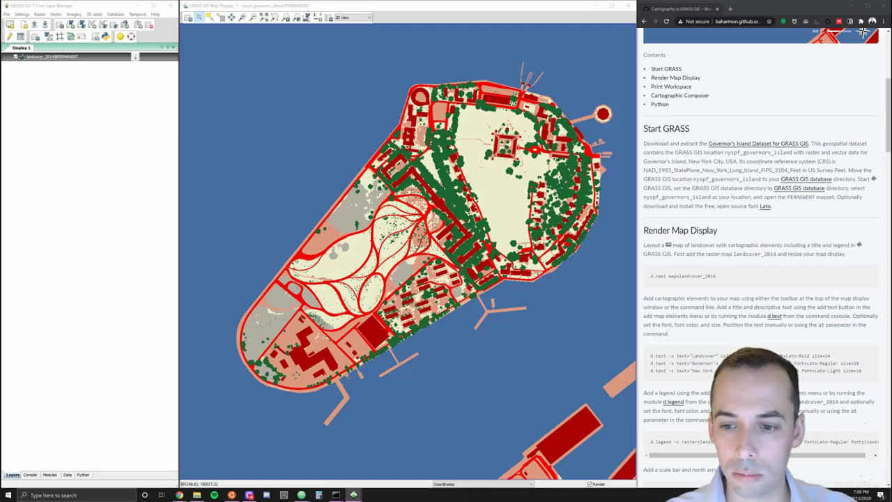
scroll(710, 293, "down", 1)
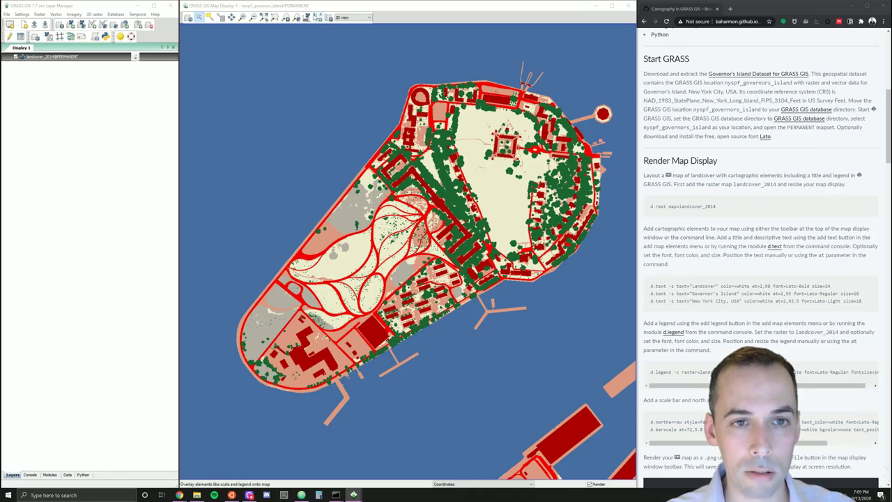
Add a raster legend and set its text colour to white.
left_click(320, 18)
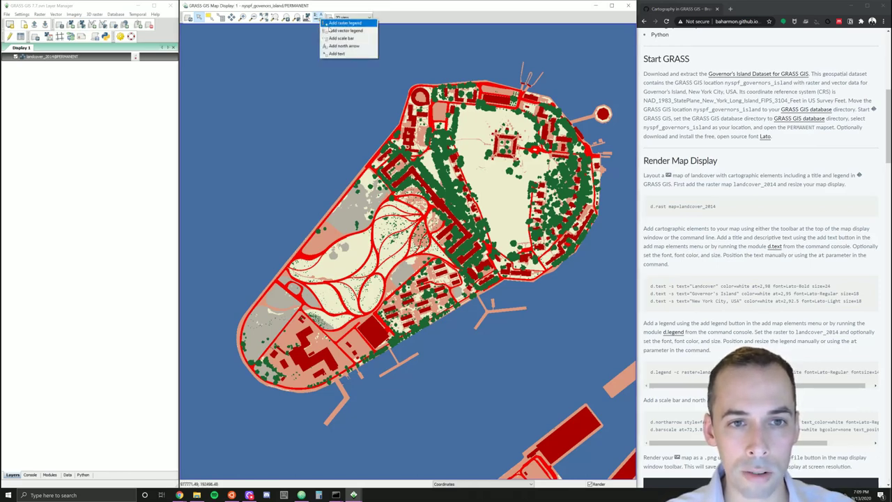
left_click(332, 23)
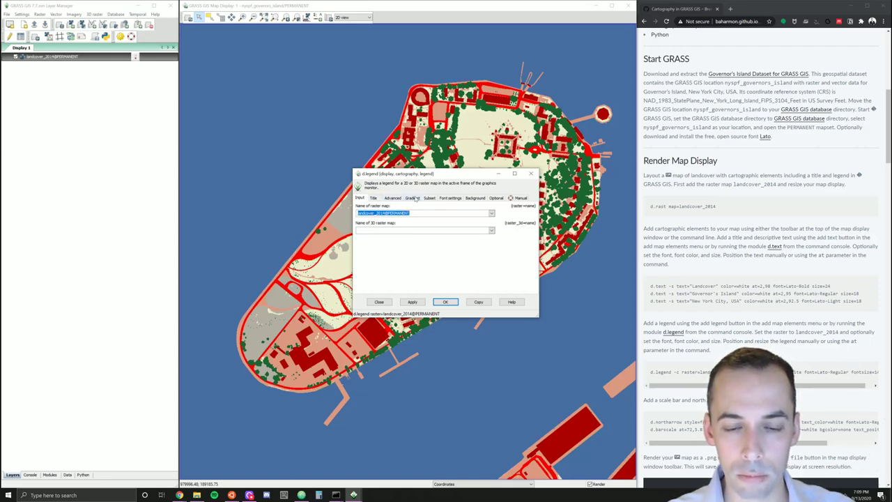
left_click(450, 199)
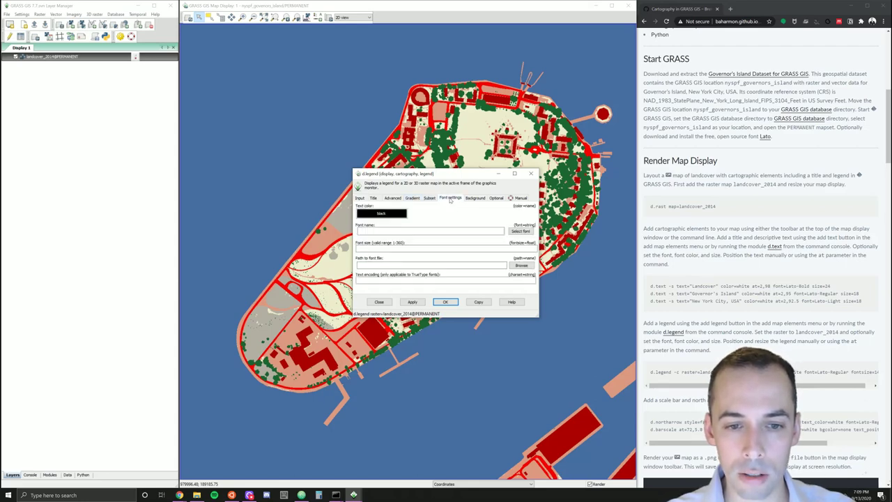
left_click(391, 218)
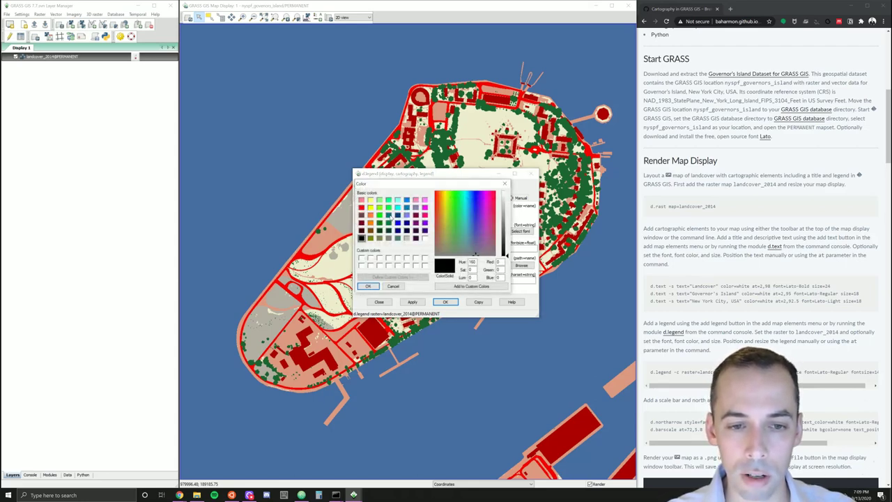
left_click(425, 239)
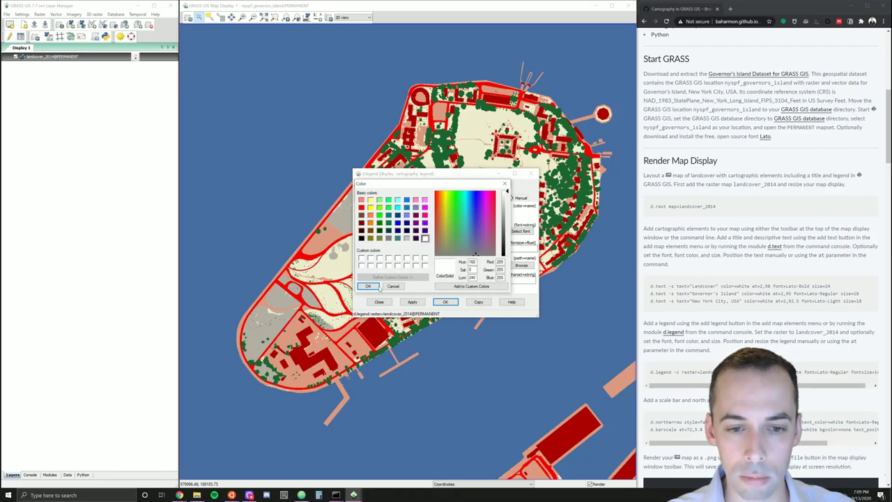
left_click(369, 287)
Set the legend font to Lato-Regular at size 18 and apply it.
left_click(358, 231)
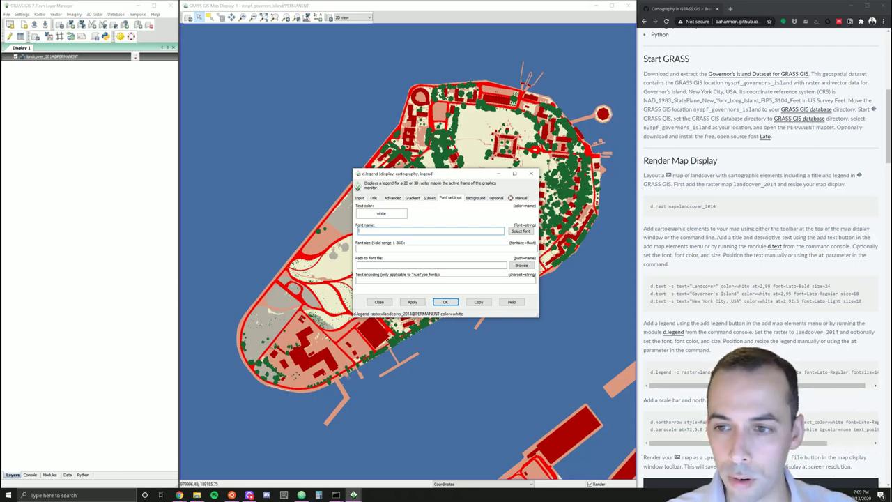
type("Lato")
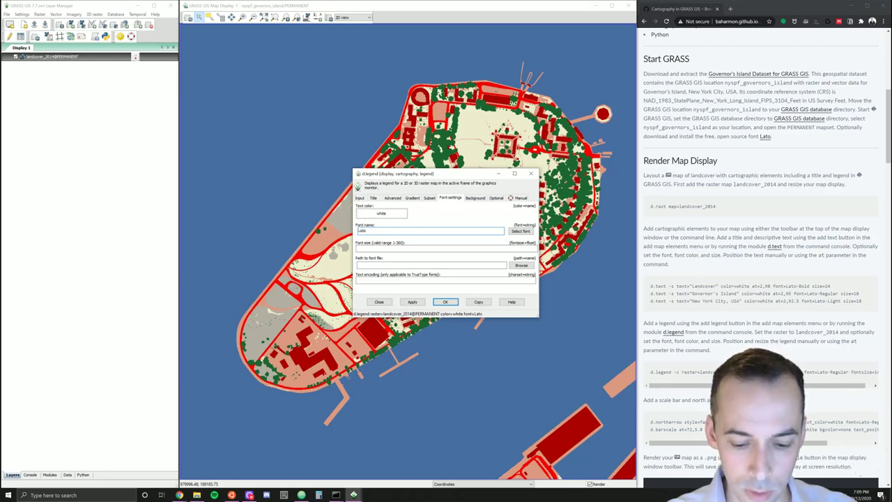
type("-Regular")
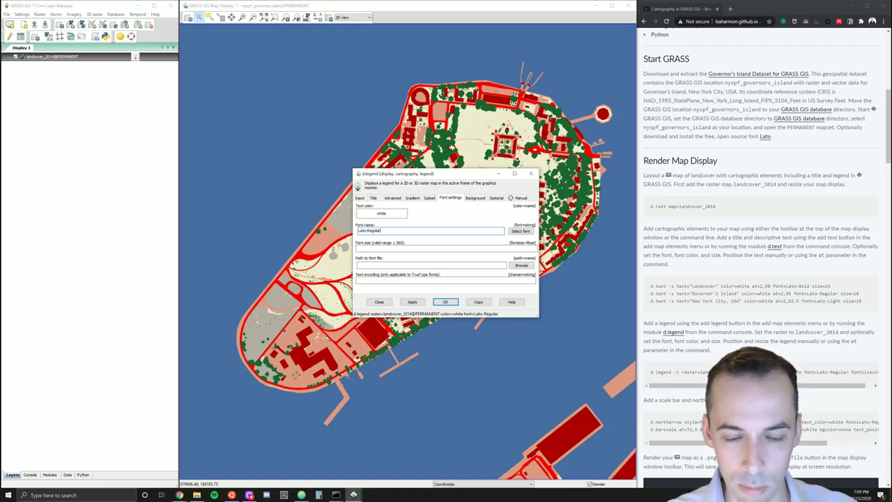
left_click(393, 248)
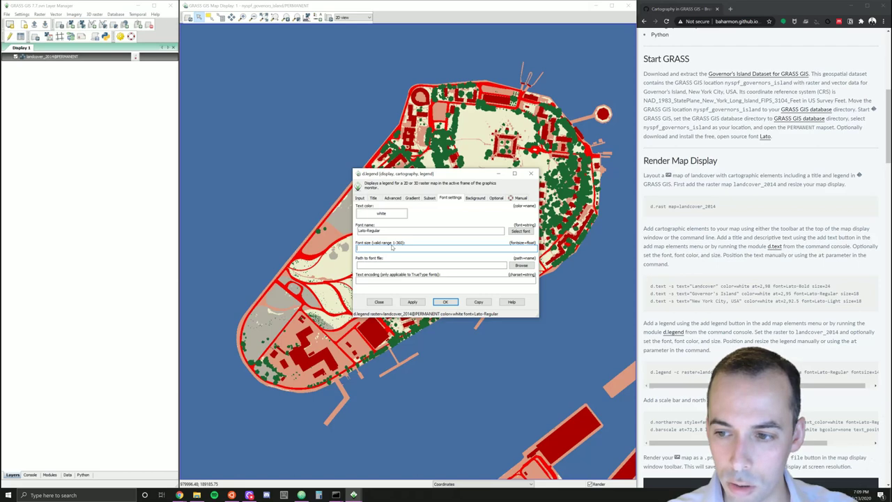
type("18")
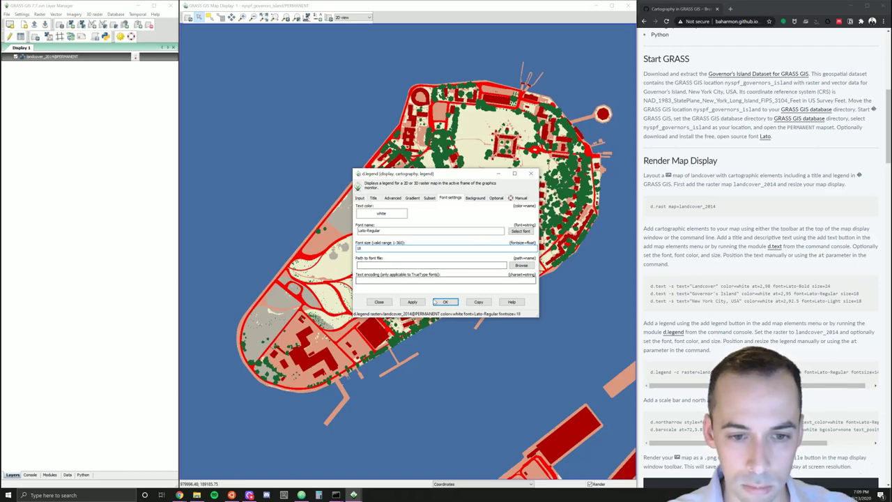
left_click(474, 198)
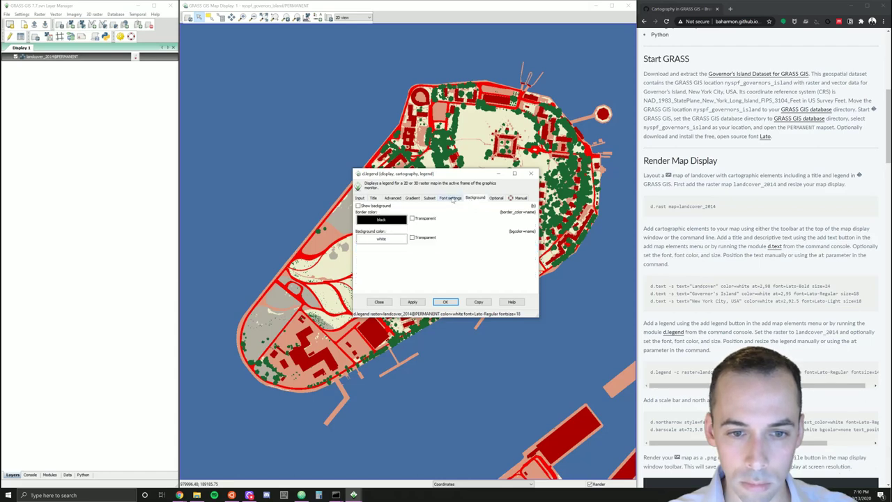
left_click(452, 199)
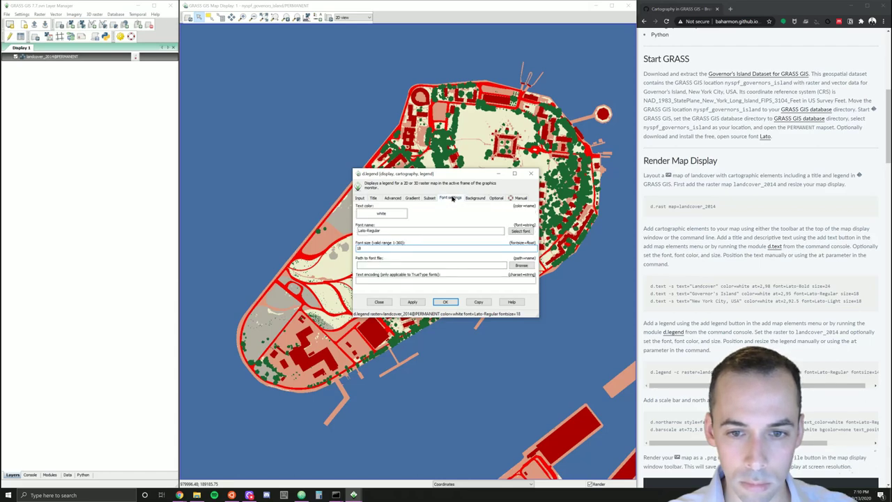
left_click(412, 302)
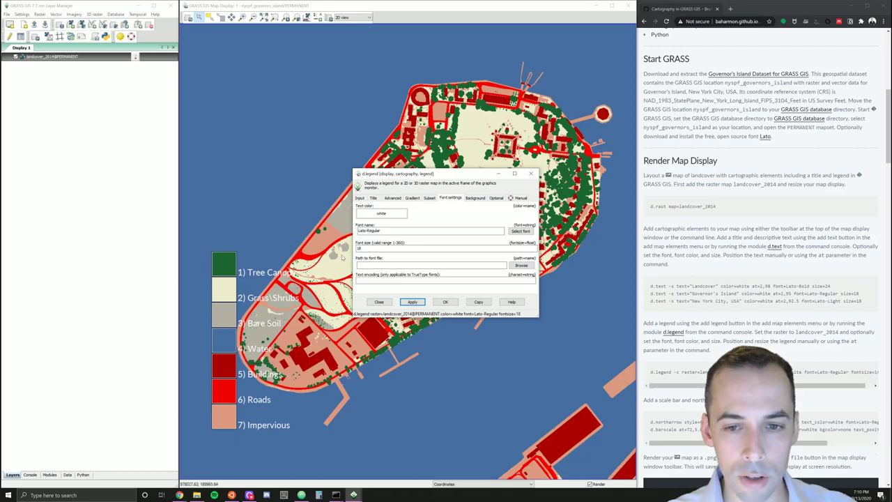
Set the legend placement to 70,89,2,5, apply, and close the legend dialog.
left_click(491, 199)
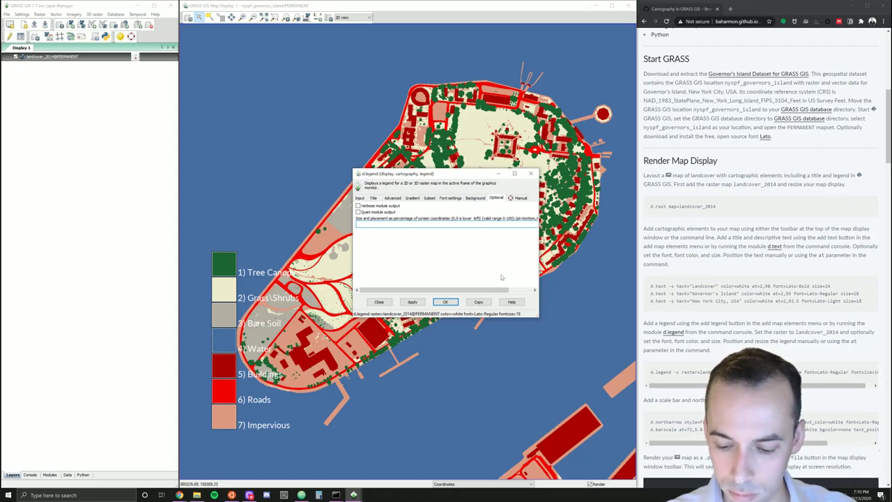
type("70,")
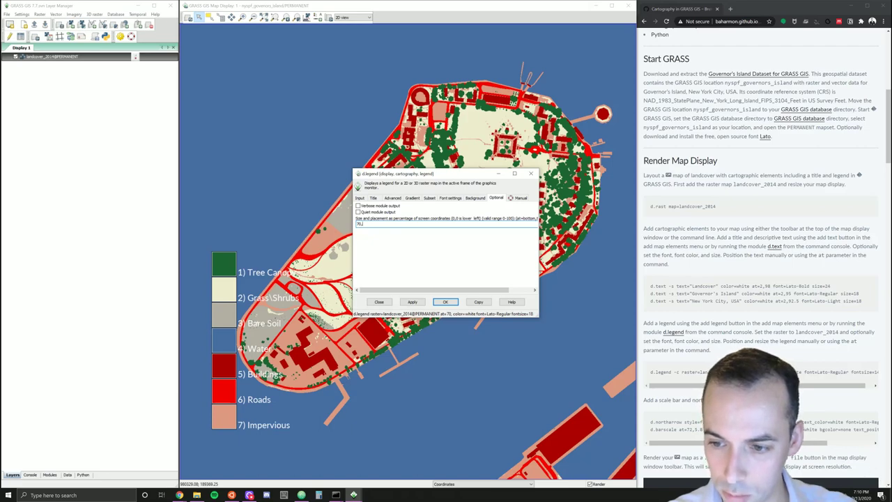
type("89")
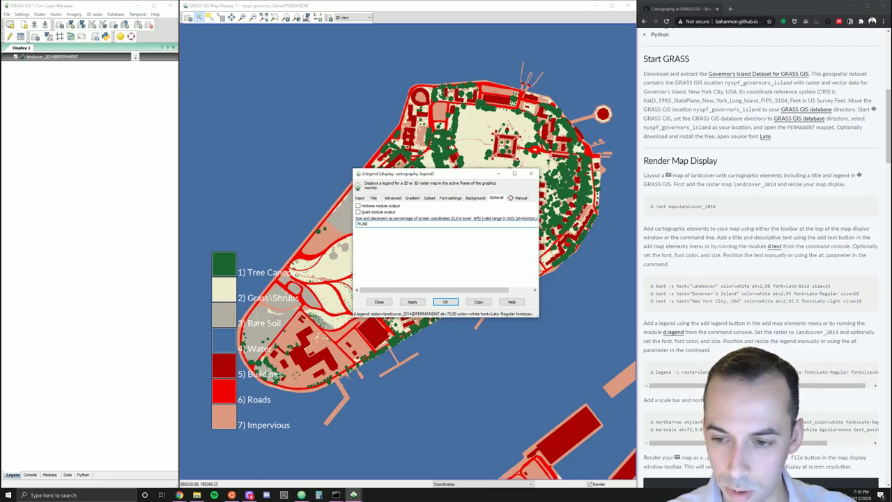
type(",")
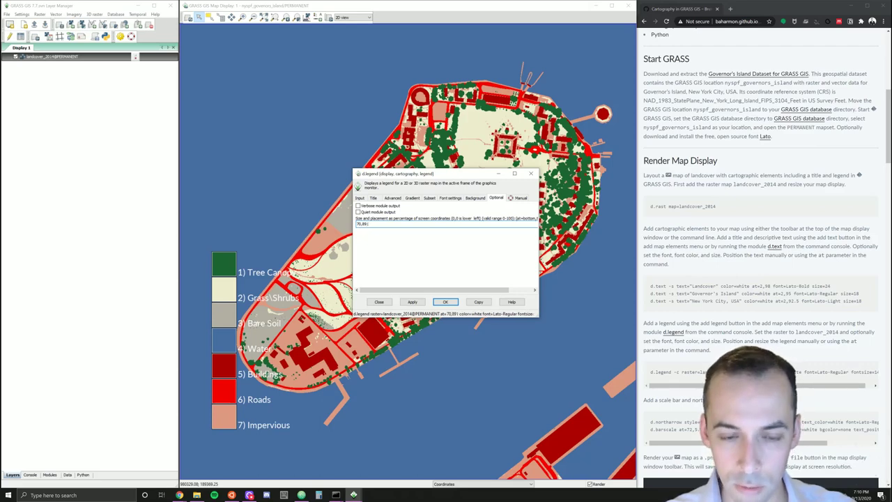
key("BackSpace")
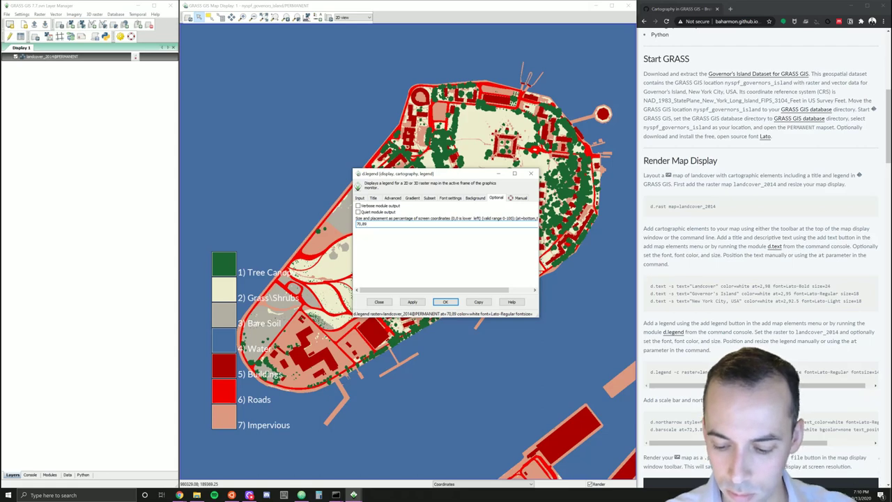
type(",")
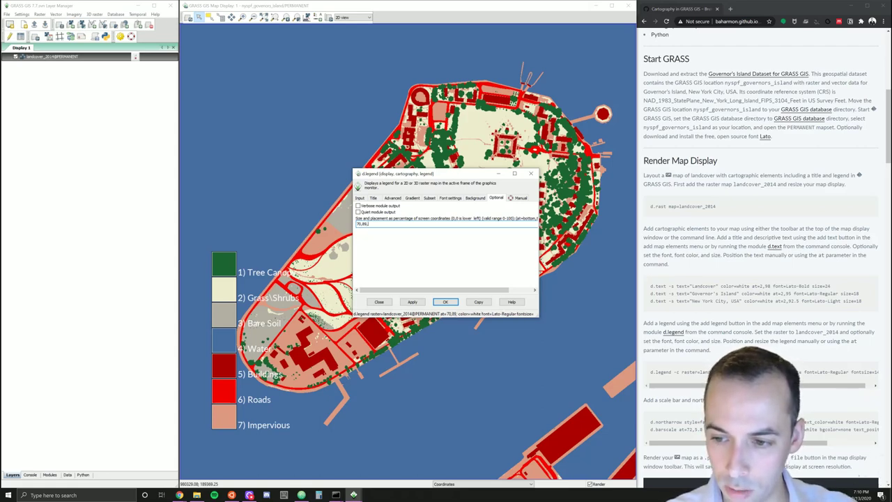
type("2")
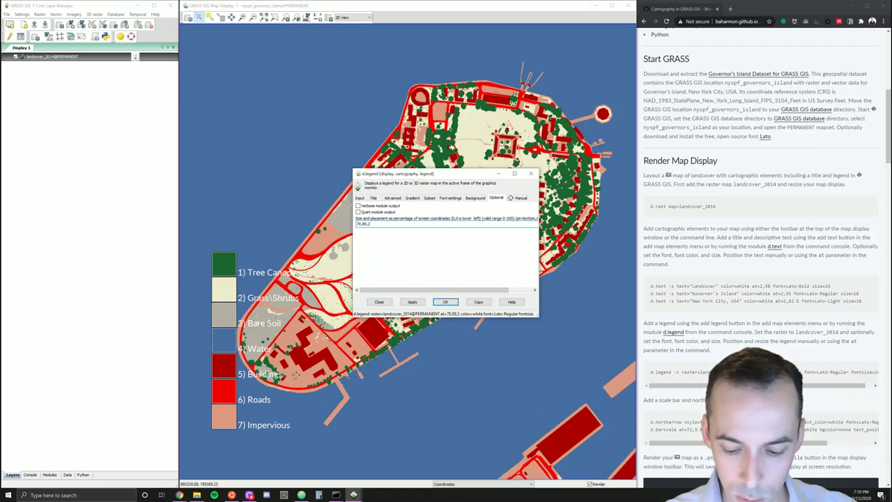
type(",5")
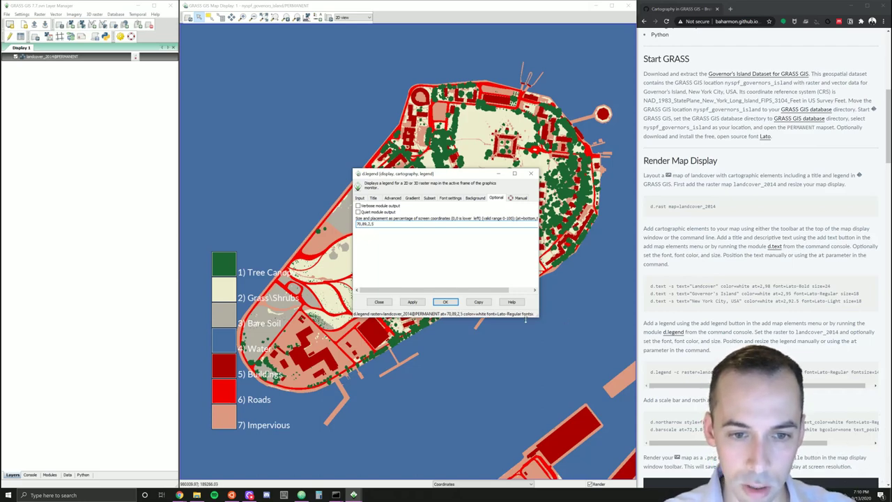
left_click(421, 301)
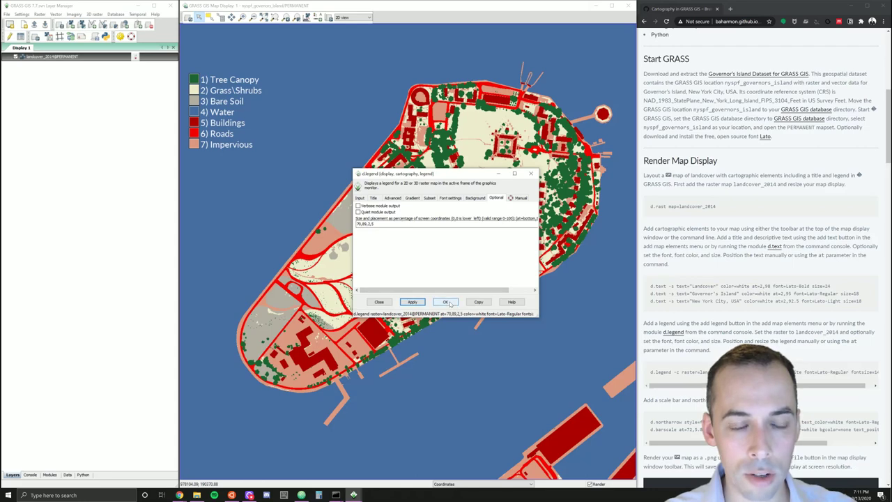
left_click(446, 302)
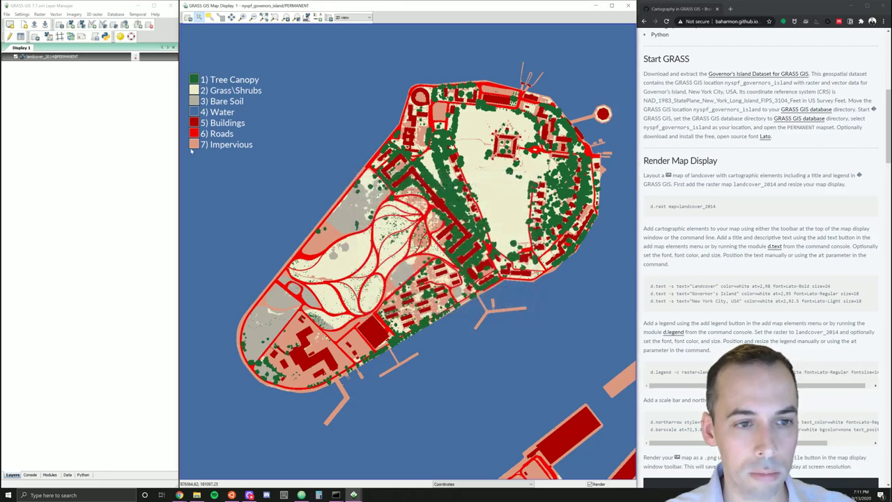
Use Resize legend to redraw the legend as a smaller rectangle in the upper-left.
right_click(195, 103)
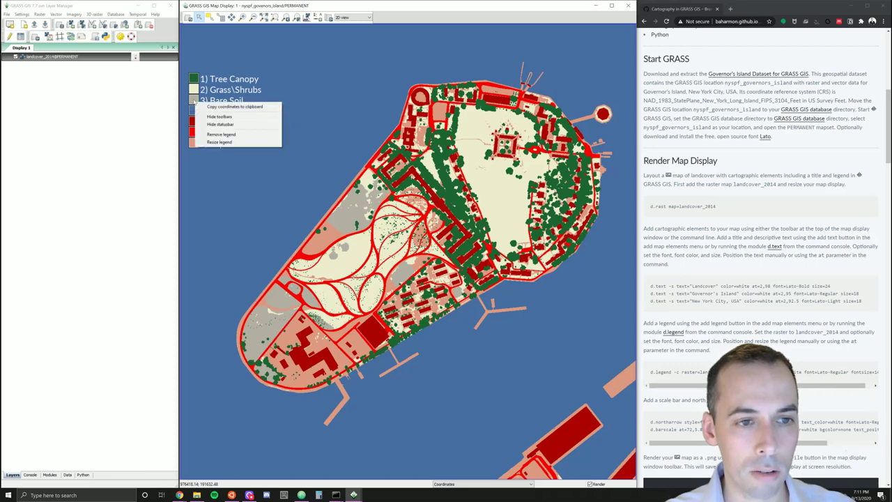
left_click(219, 141)
left_click_drag(188, 73, 200, 148)
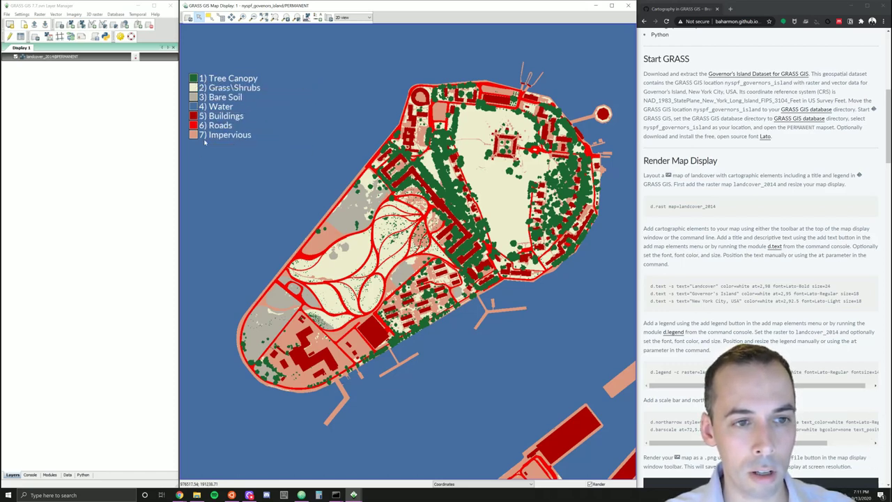
Turn on 'Do not show category numbers' for the legend and apply it.
double_click(233, 89)
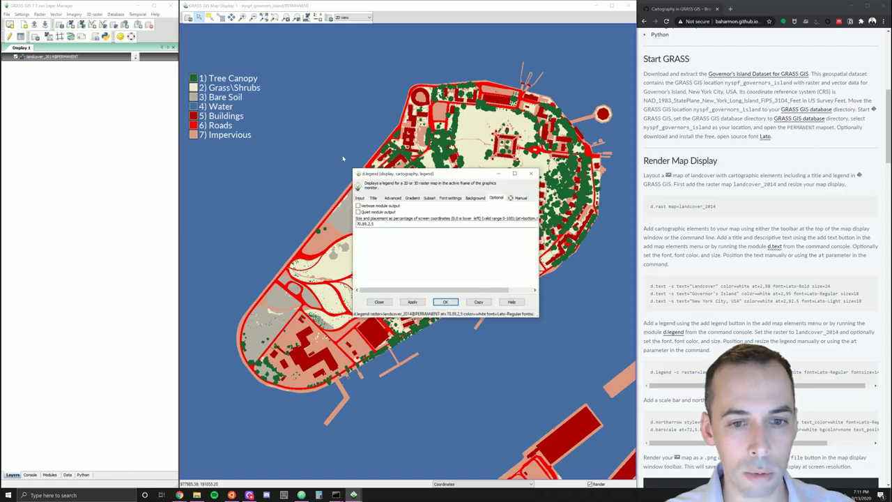
left_click(396, 199)
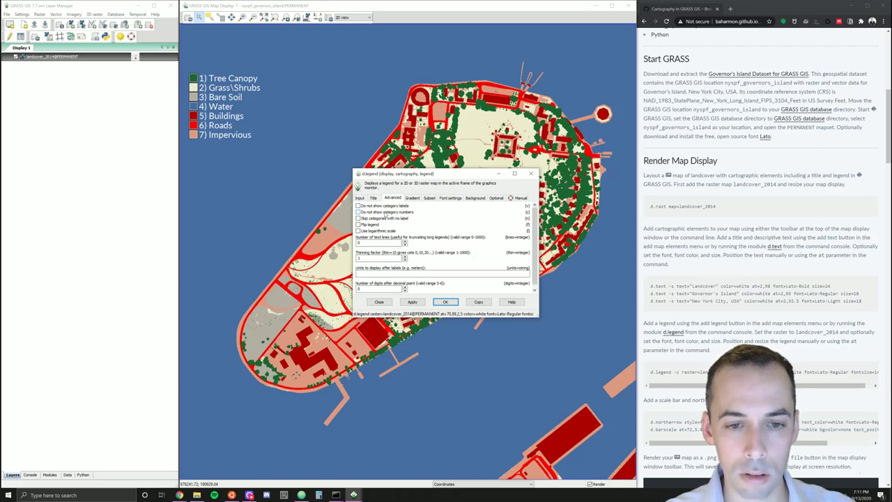
left_click(359, 211)
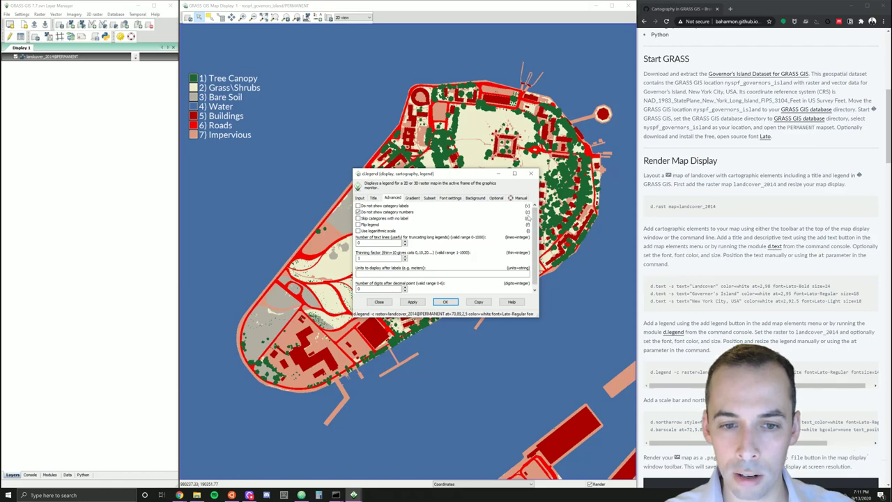
left_click(417, 304)
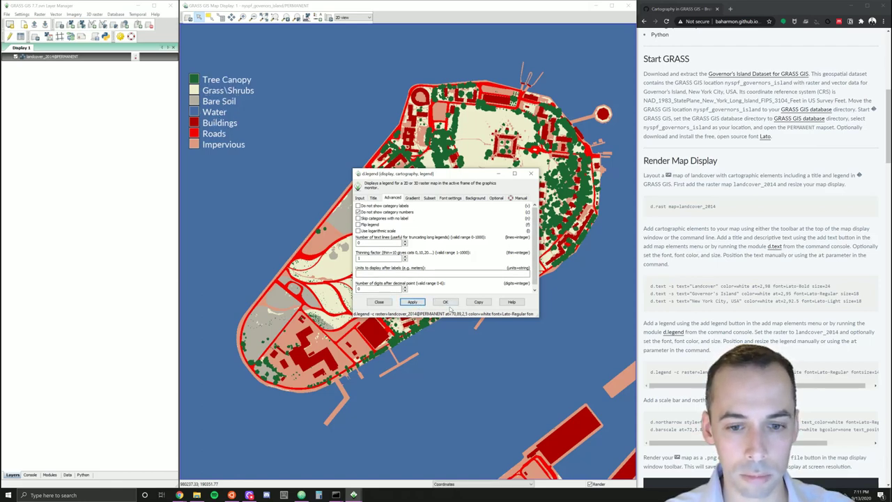
left_click(446, 302)
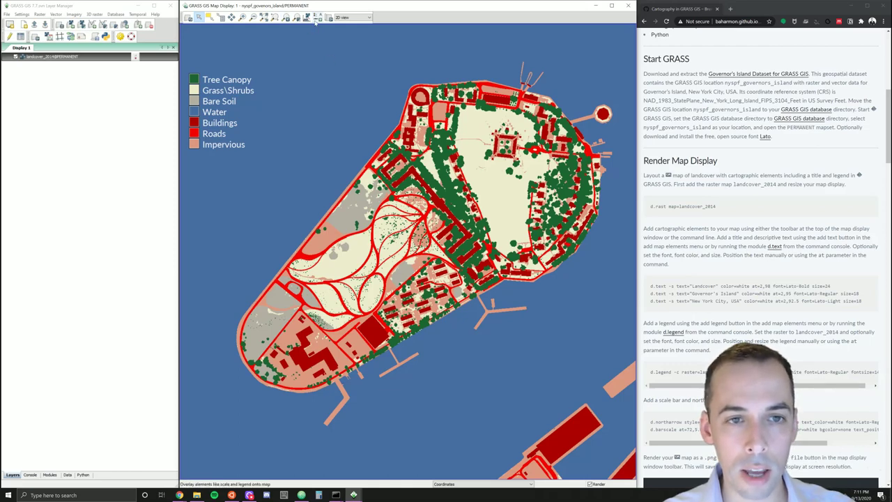
Enter the d.text command in the command console.
left_click(30, 475)
type("d.t")
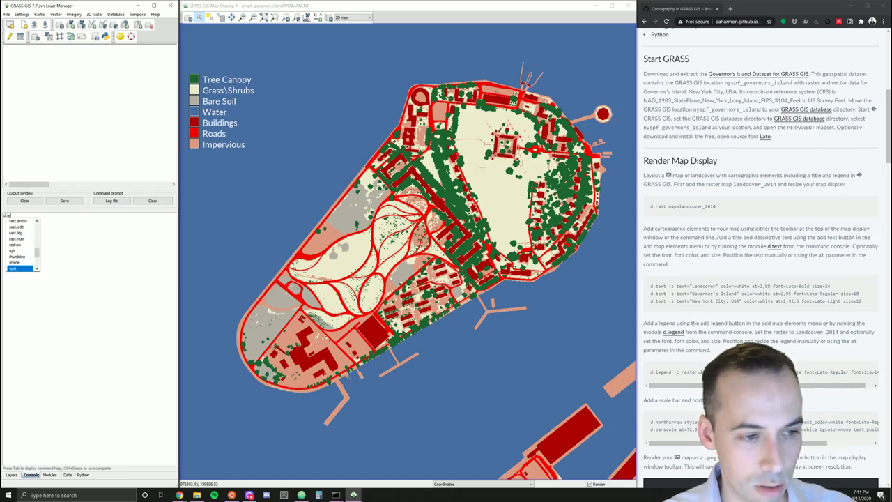
key("Return")
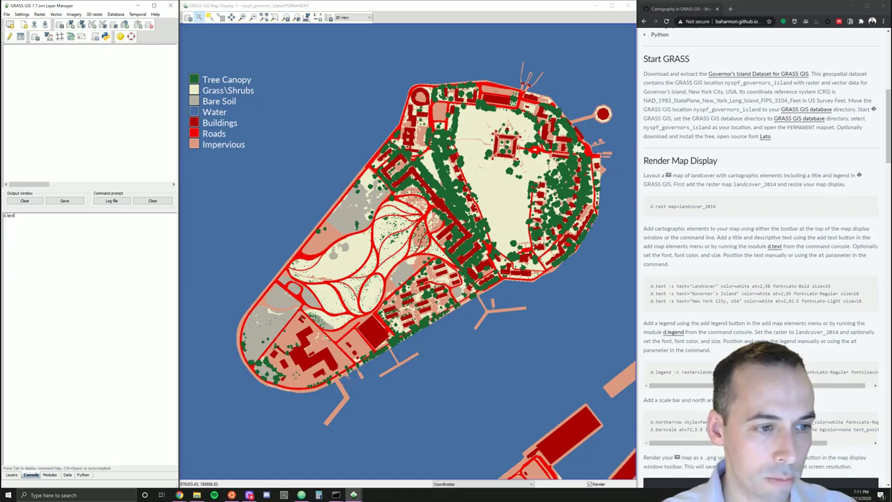
Add a text element from the Add map elements menu instead of the console.
key("Return")
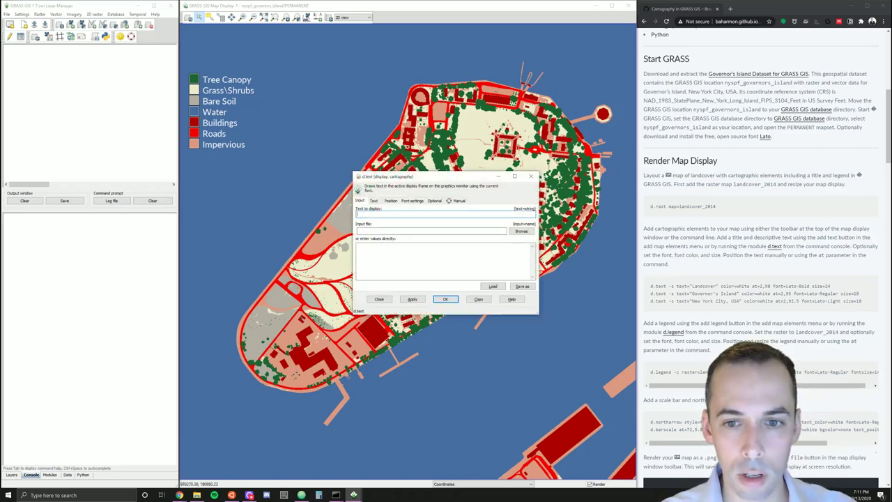
left_click(533, 176)
left_click(318, 16)
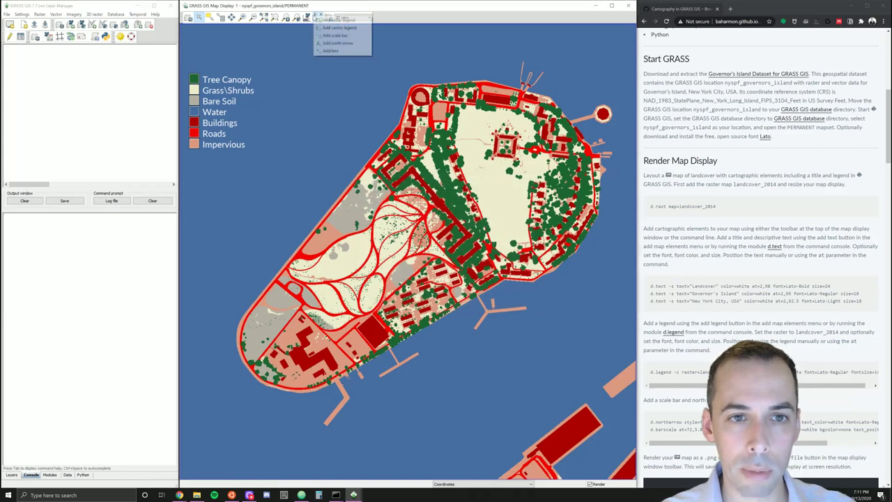
left_click(332, 51)
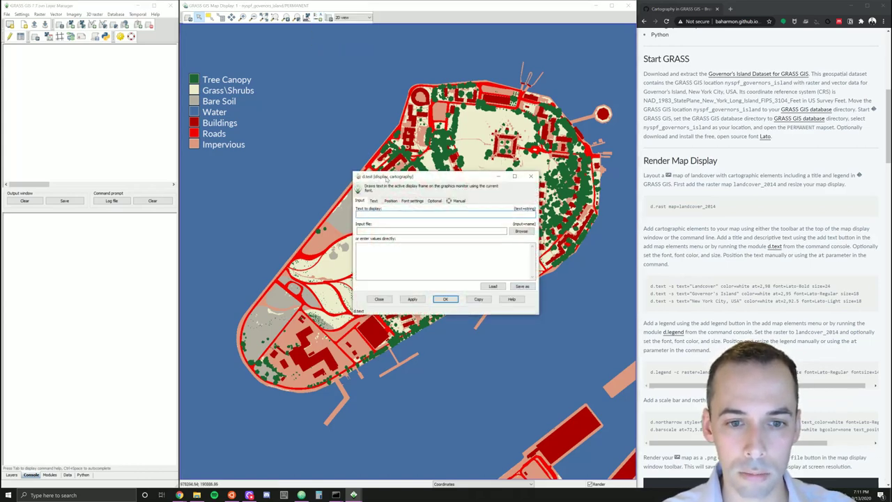
Enter Landcover as the text and set its colour to white.
type("Landcover")
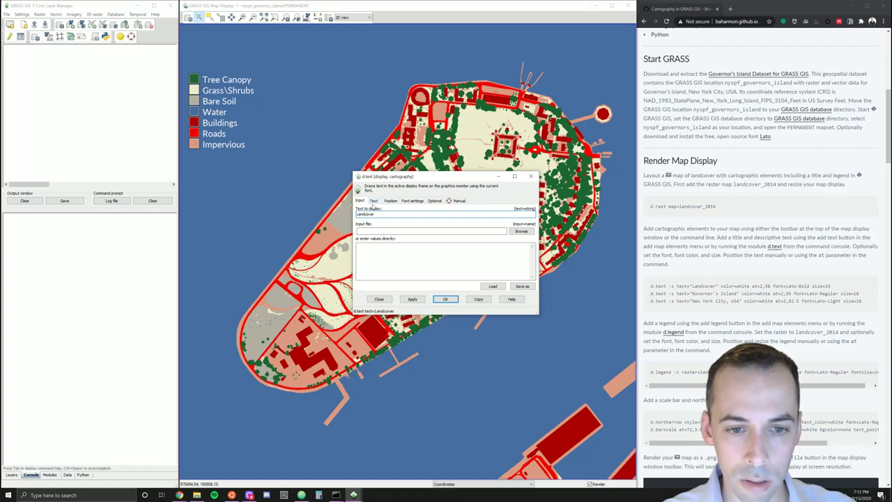
left_click(373, 202)
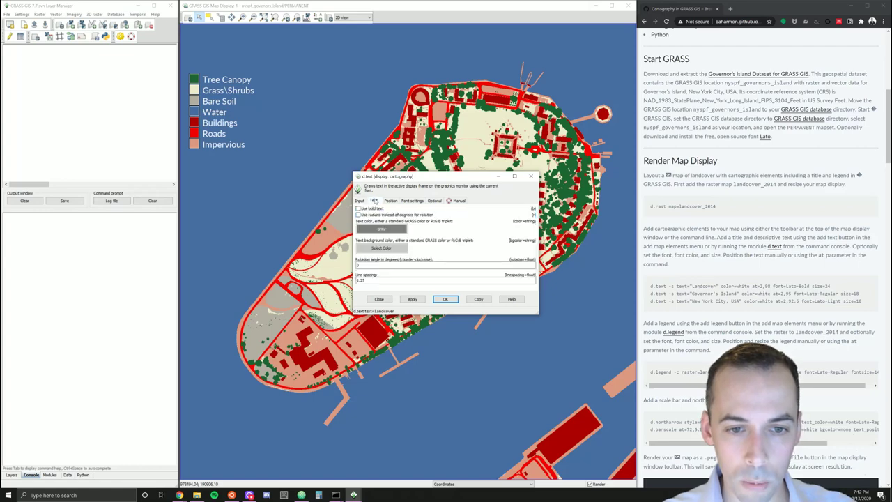
left_click(403, 233)
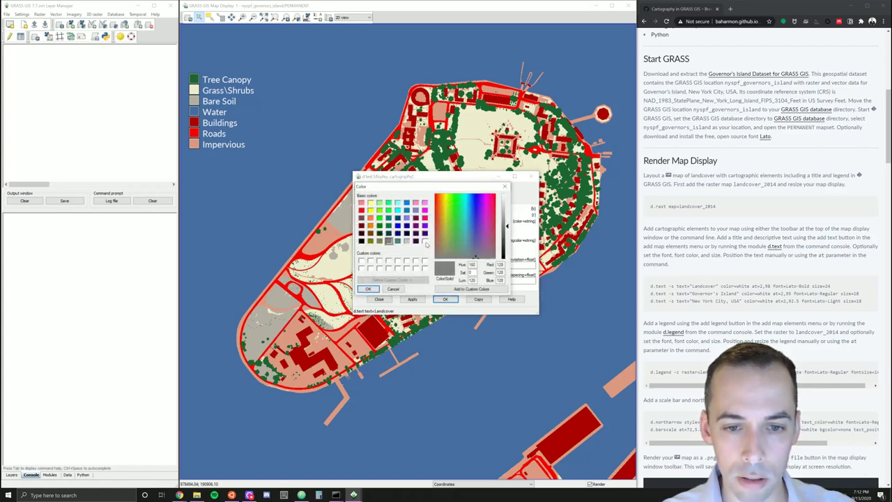
left_click(425, 240)
left_click(368, 289)
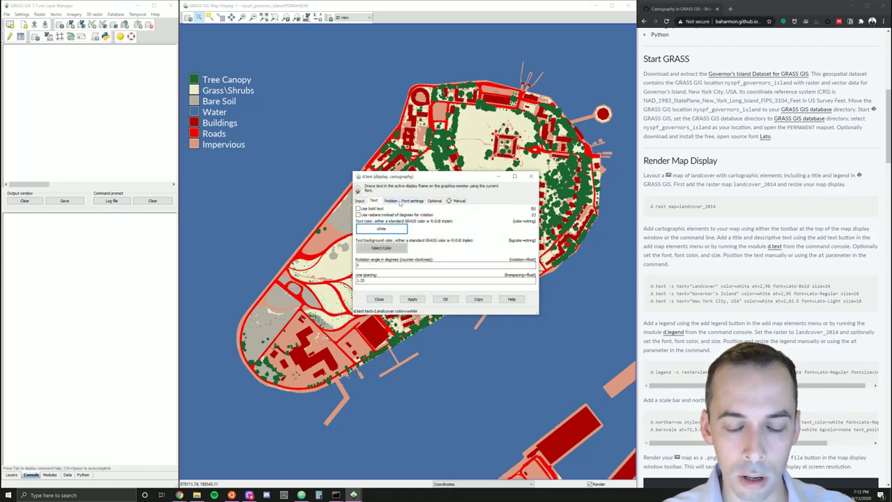
Use pixel-height font size and set the title font to Lato-Bold, size 24.
left_click(412, 201)
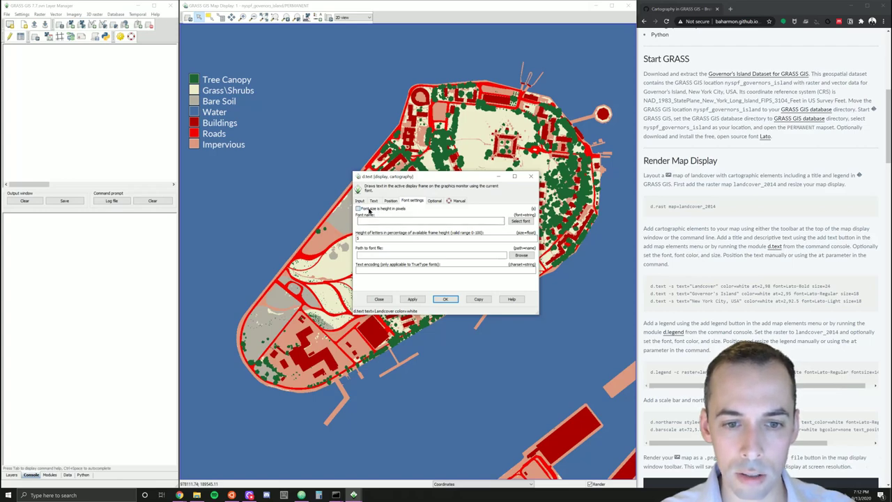
left_click(370, 211)
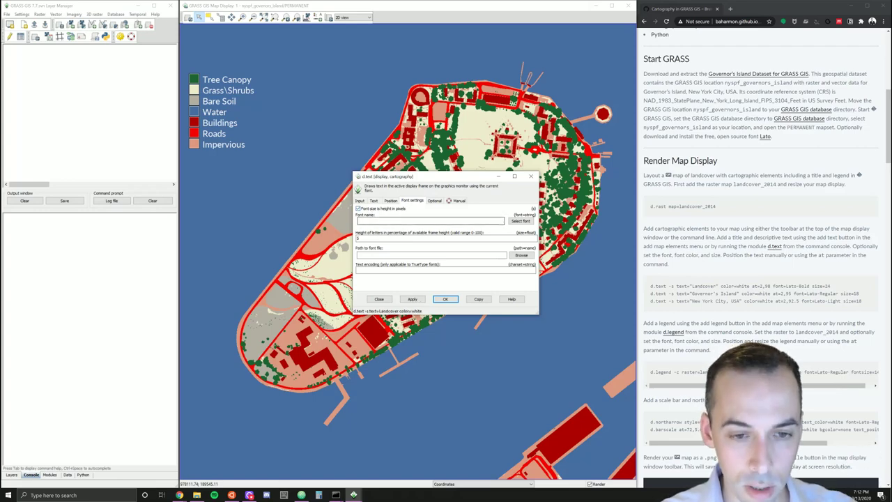
left_click(430, 220)
type("Lato-Regular")
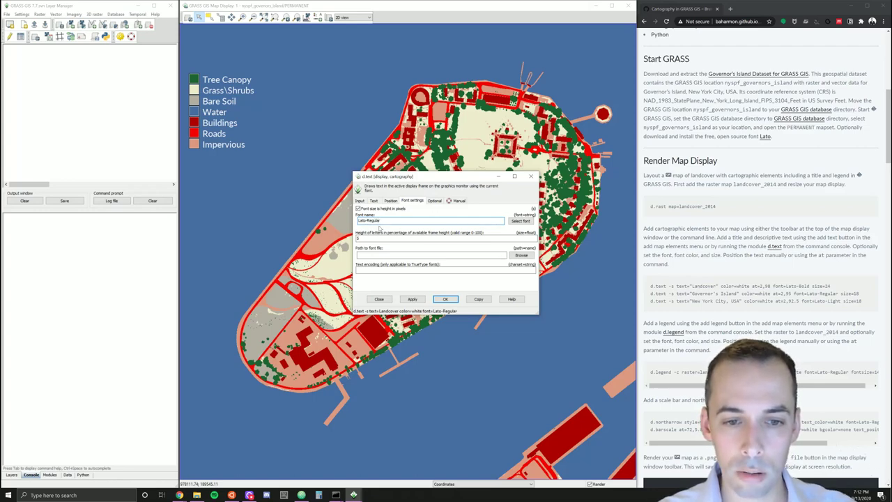
left_click_drag(381, 220, 367, 220)
type("Bold")
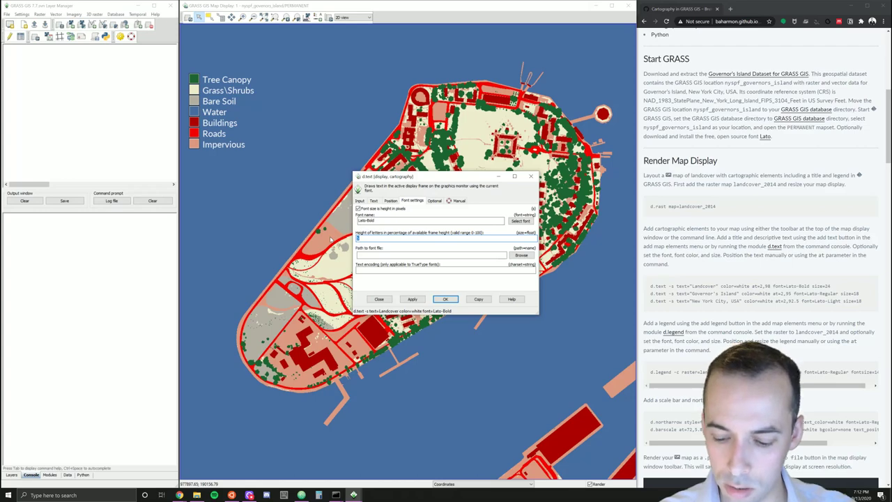
type("24")
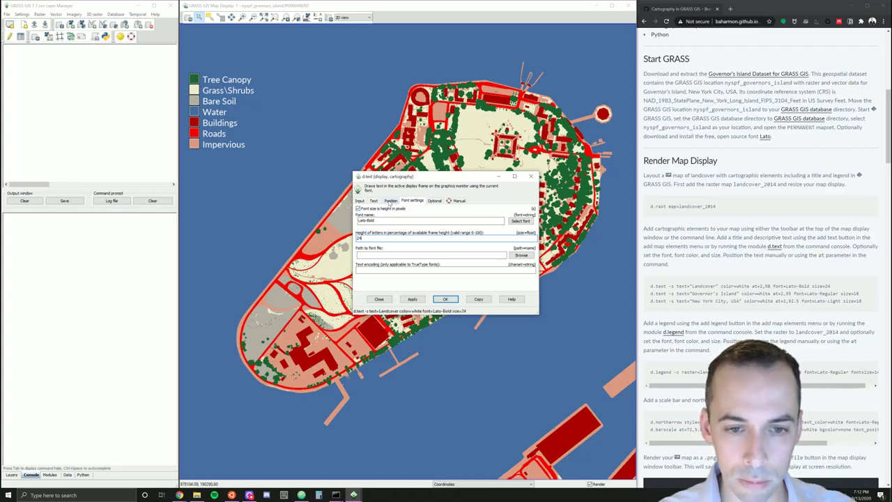
Place the Landcover title at screen position 2,98, apply, and close the dialog.
left_click(390, 201)
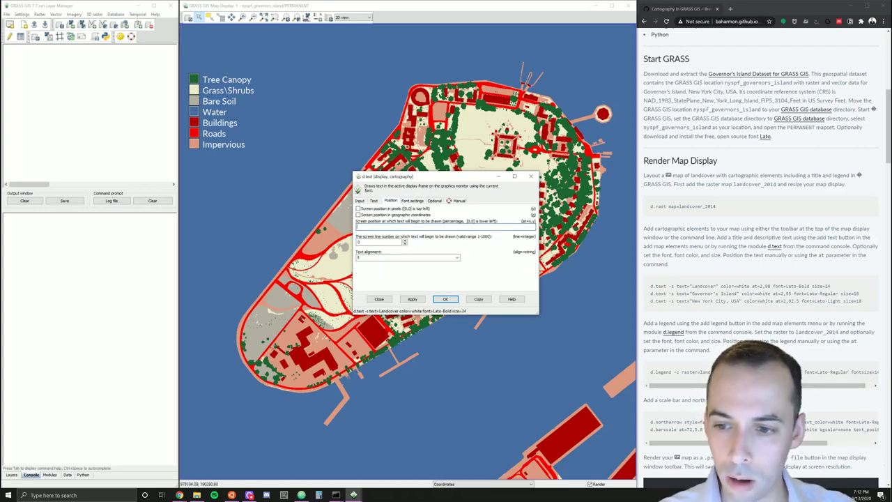
left_click(358, 226)
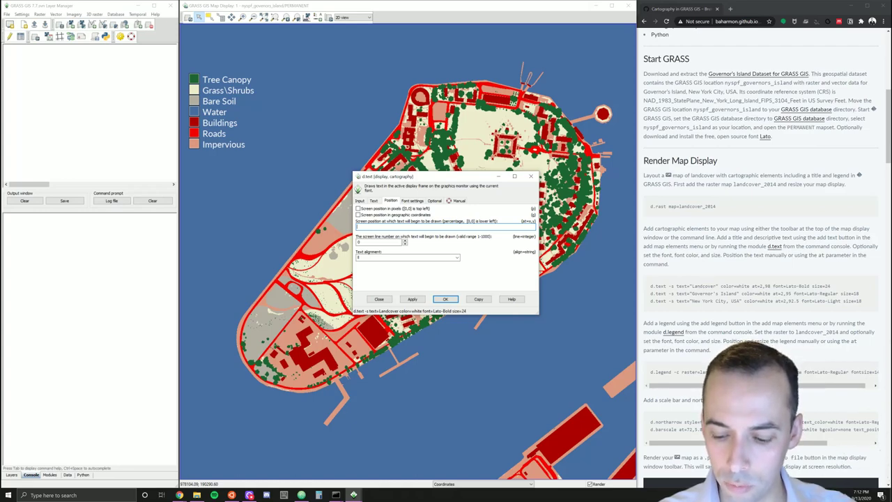
type("2")
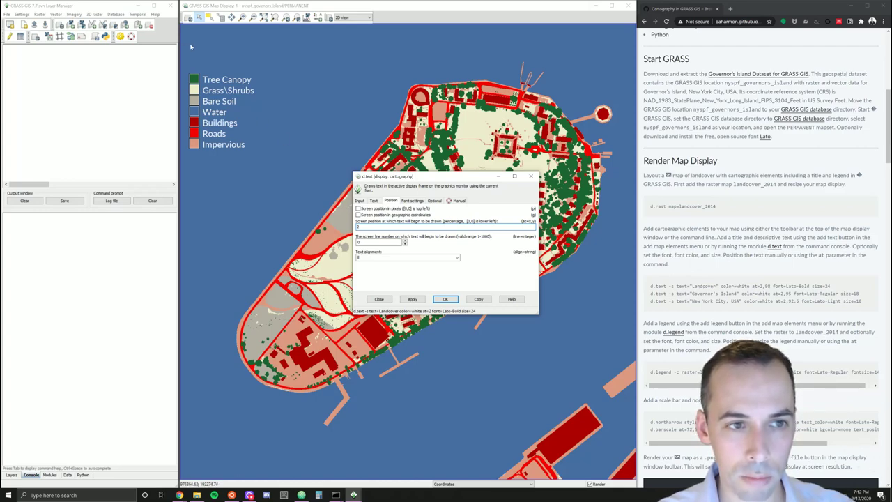
type(",")
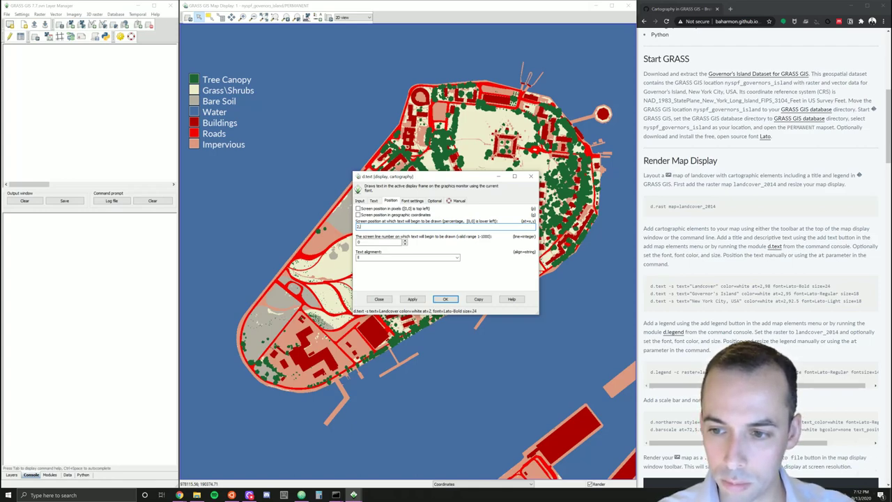
type("98")
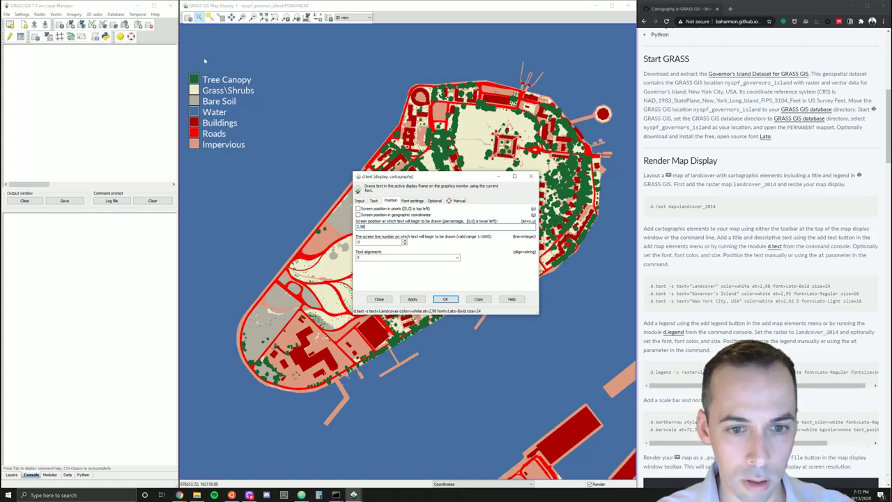
left_click(411, 300)
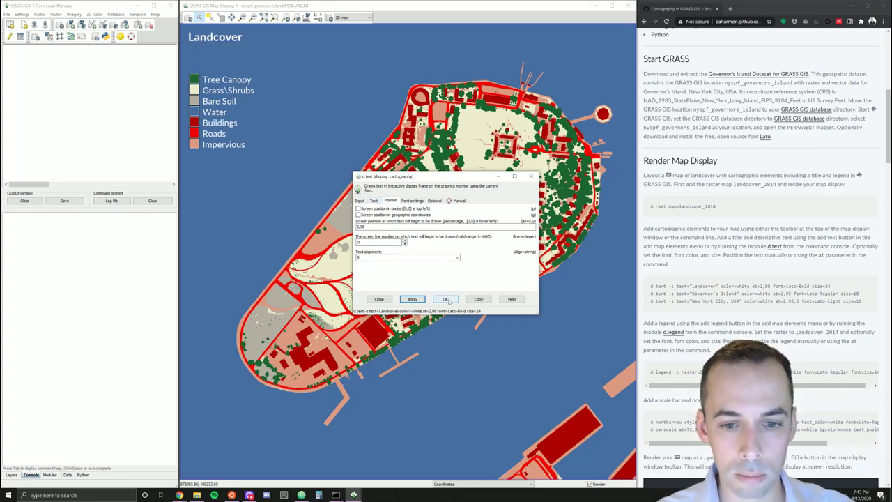
left_click(446, 299)
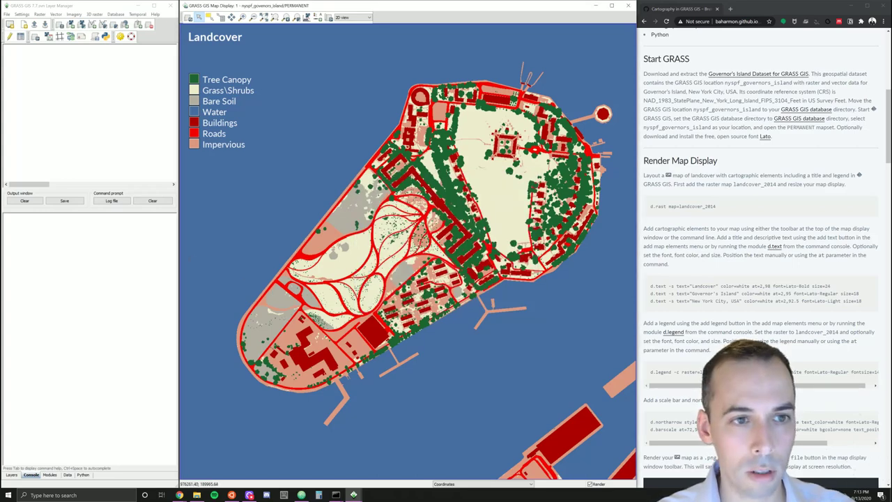
Add another text element reading 'Governor's Island'.
left_click(320, 18)
left_click(351, 54)
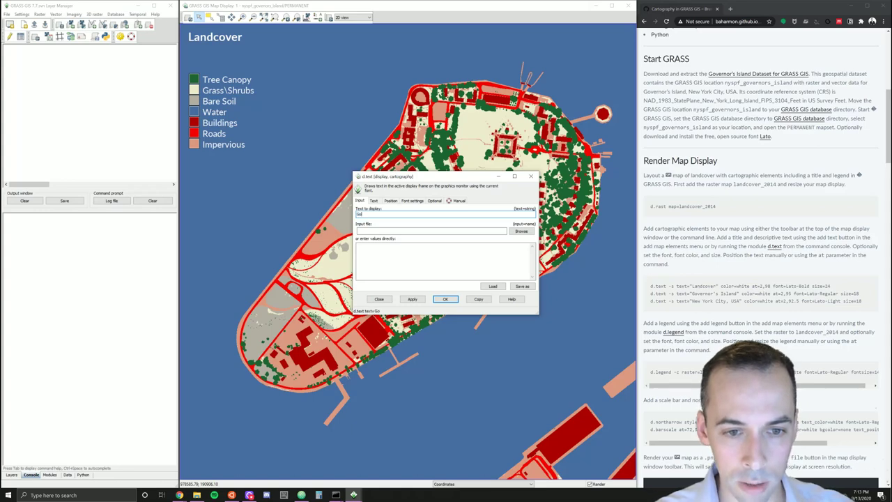
type("Gover")
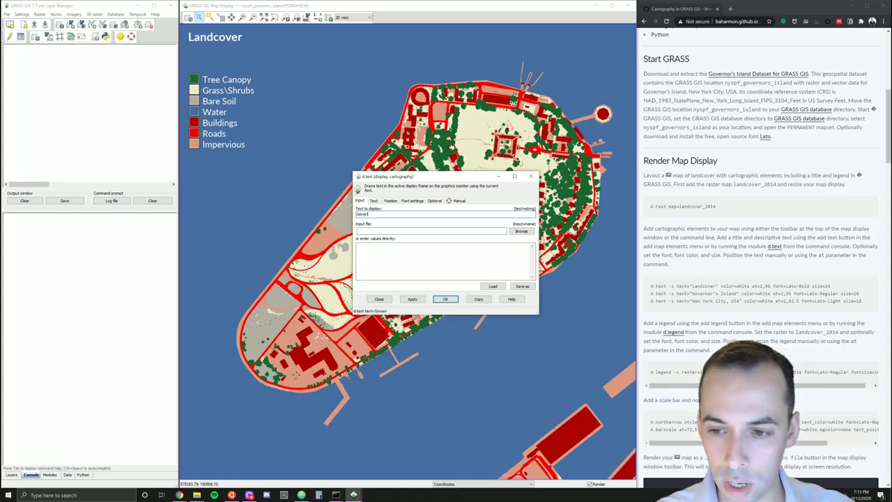
type("nor")
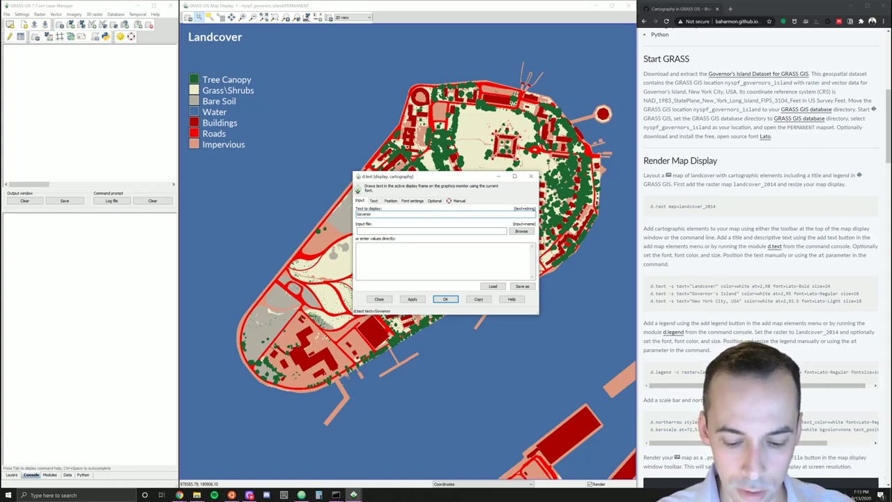
type("'s Island")
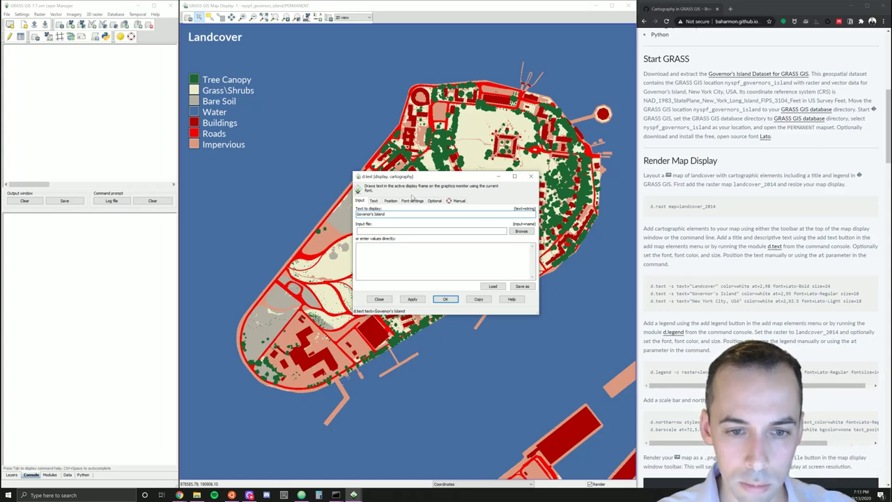
Set the subtitle's text colour to white.
left_click(374, 201)
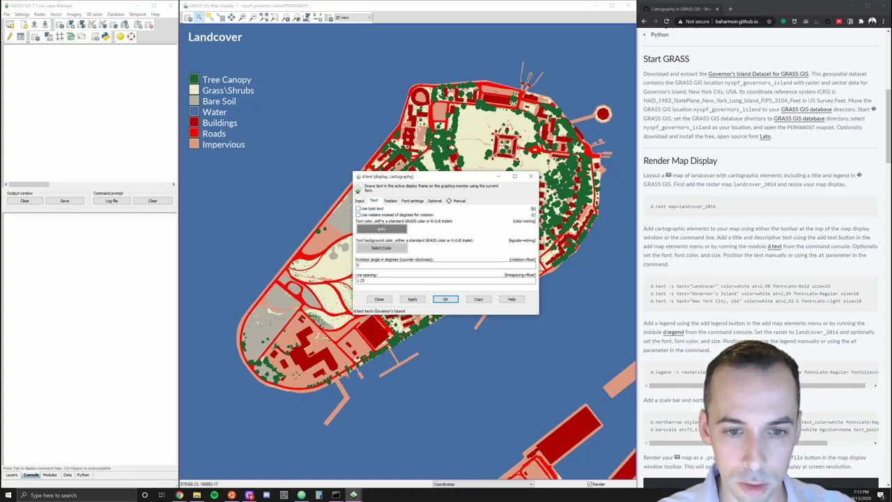
left_click(381, 229)
left_click(425, 242)
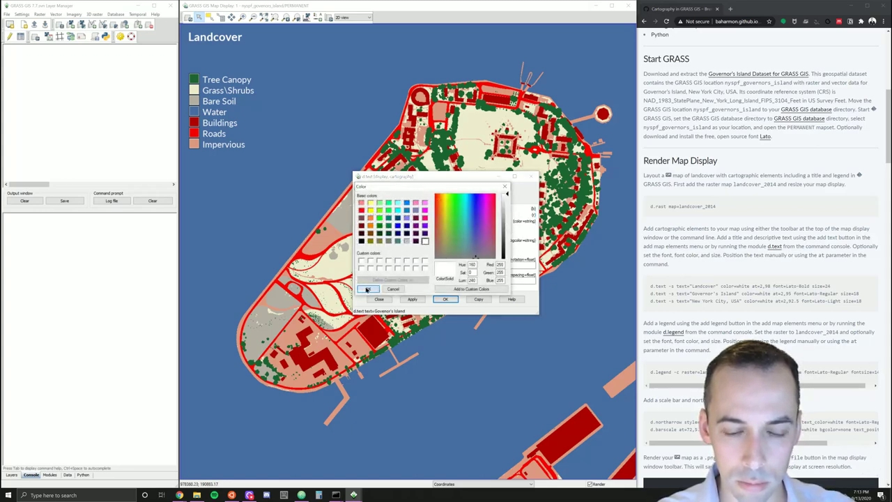
left_click(368, 289)
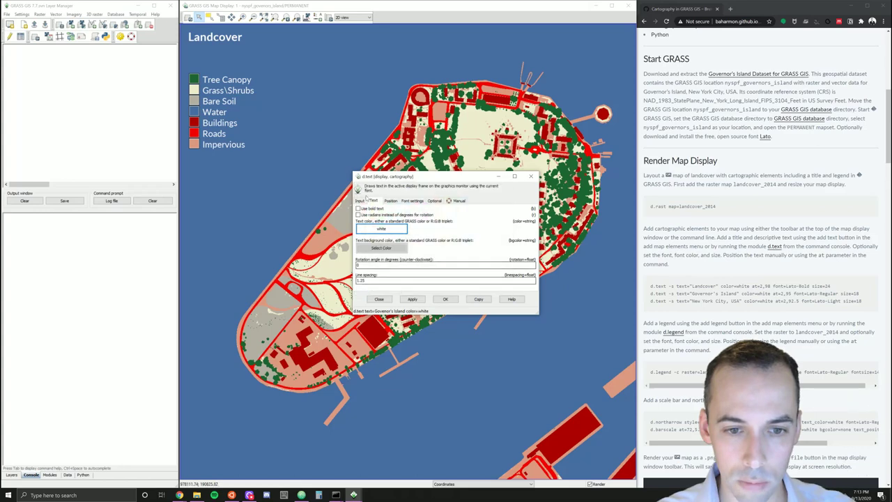
Set the subtitle font to Lato-Regular at 18 pixels high.
left_click(407, 201)
left_click(430, 221)
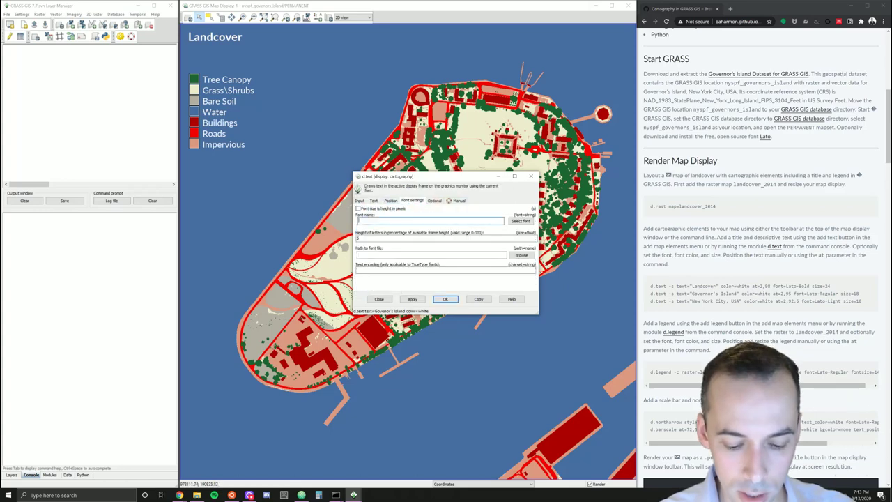
type("Lato-Regular")
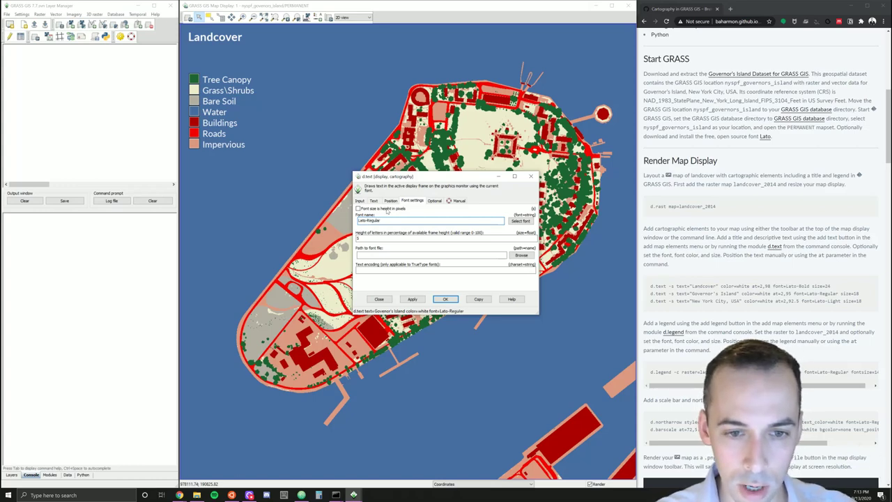
left_click(387, 209)
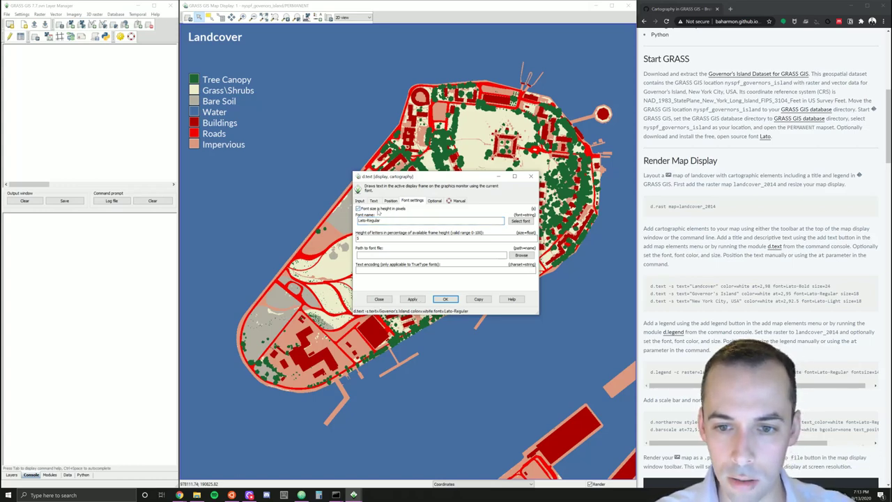
left_click(376, 237)
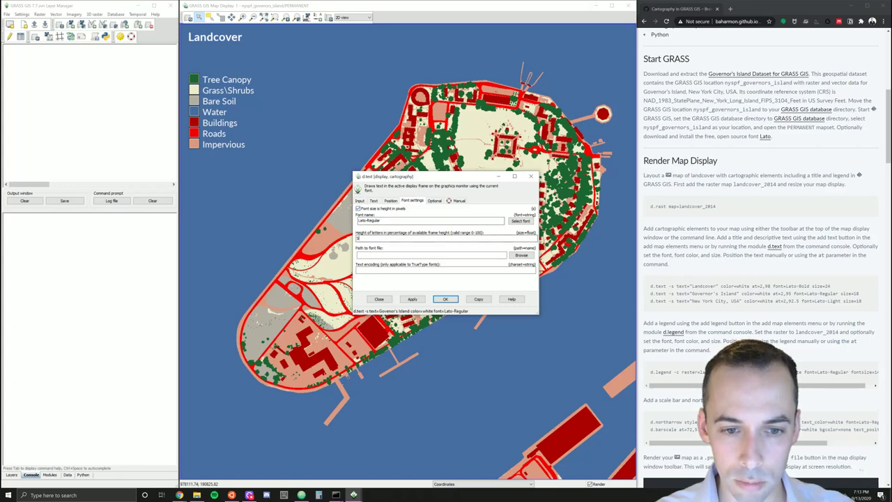
key("ctrl+a")
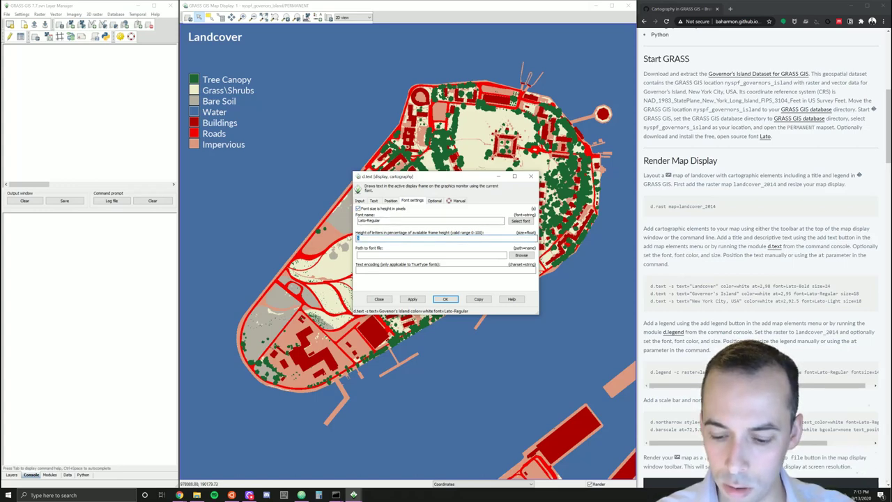
type("18")
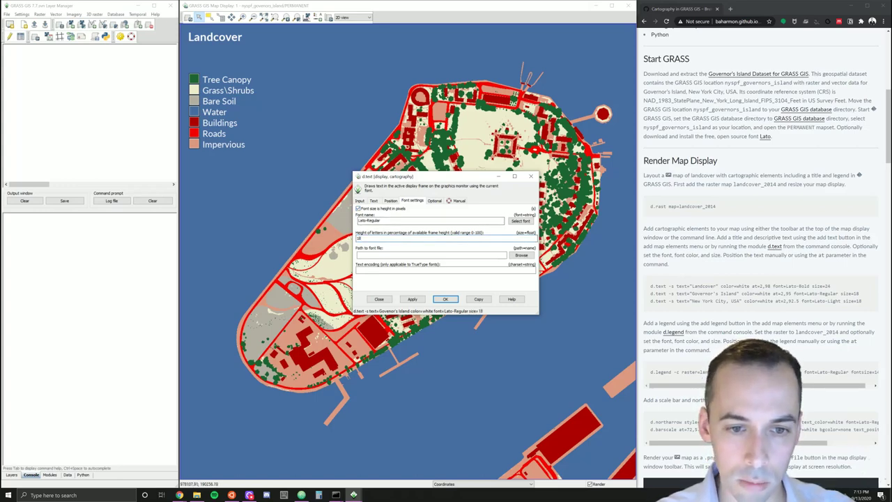
Position the subtitle at 2,95 and apply it to the map.
left_click(374, 201)
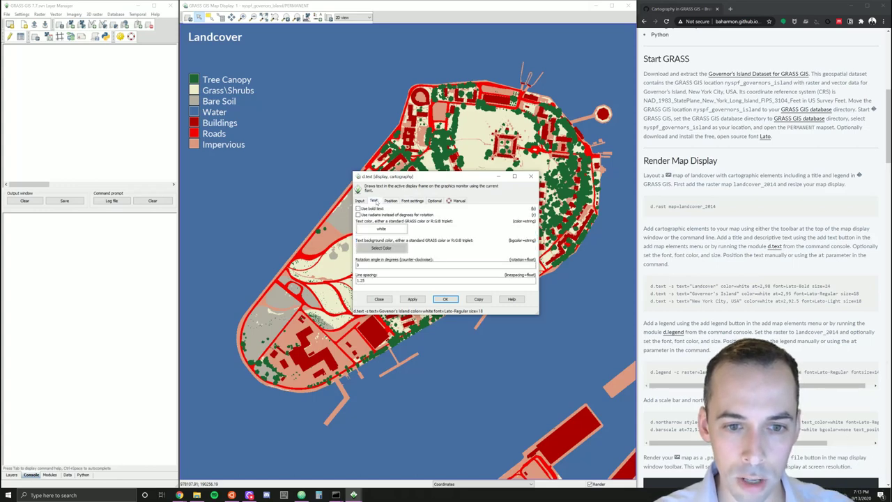
left_click(390, 201)
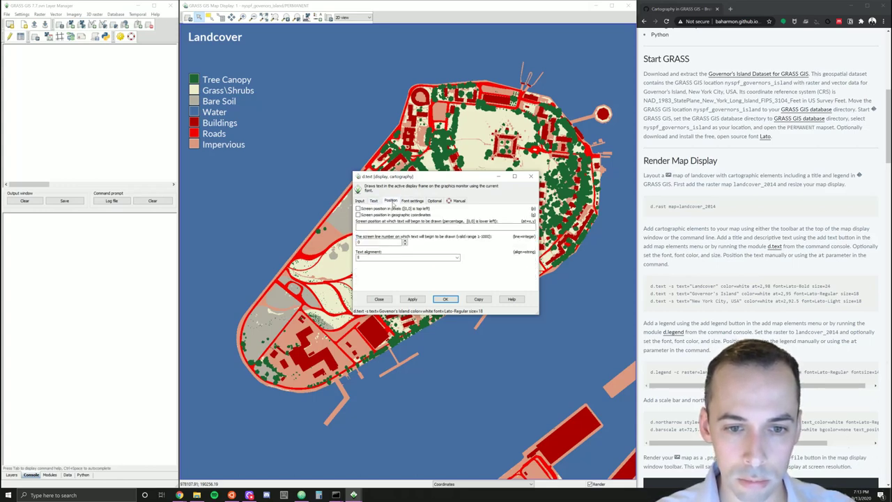
left_click(432, 226)
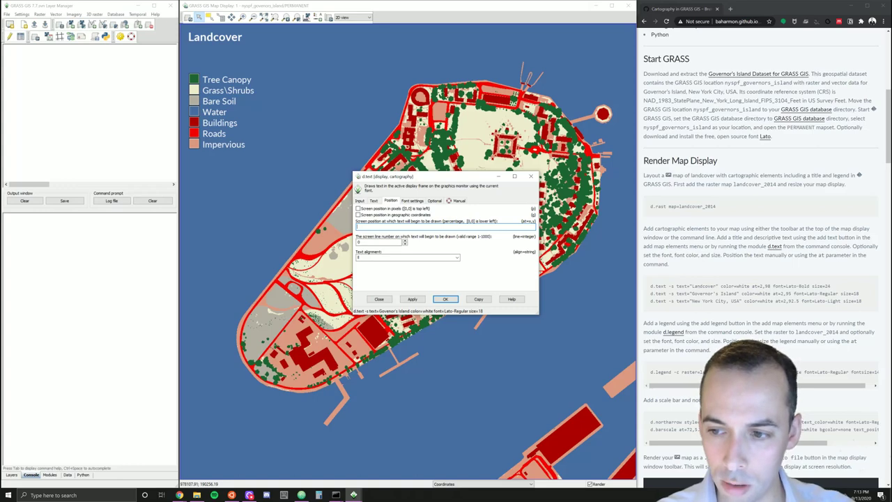
type("2")
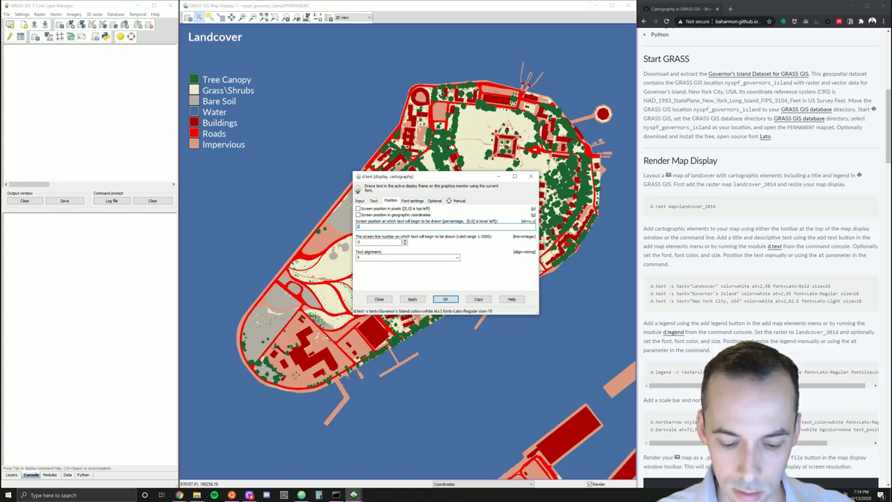
type(",")
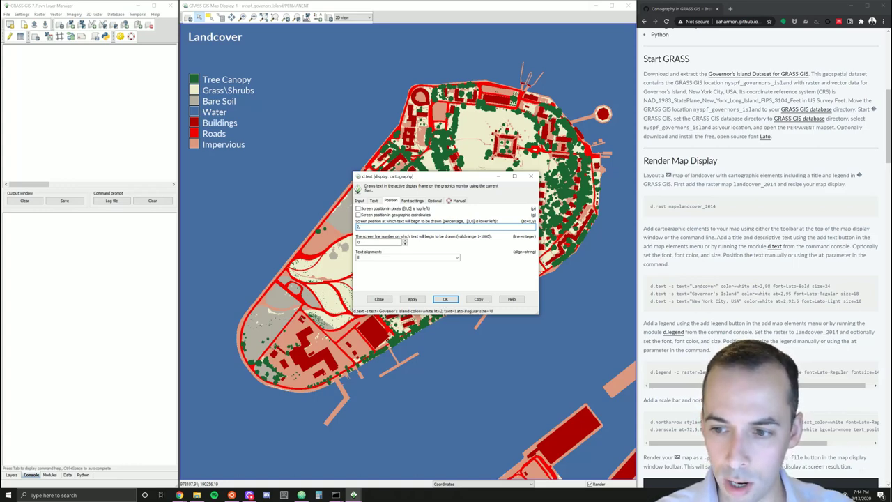
type("95")
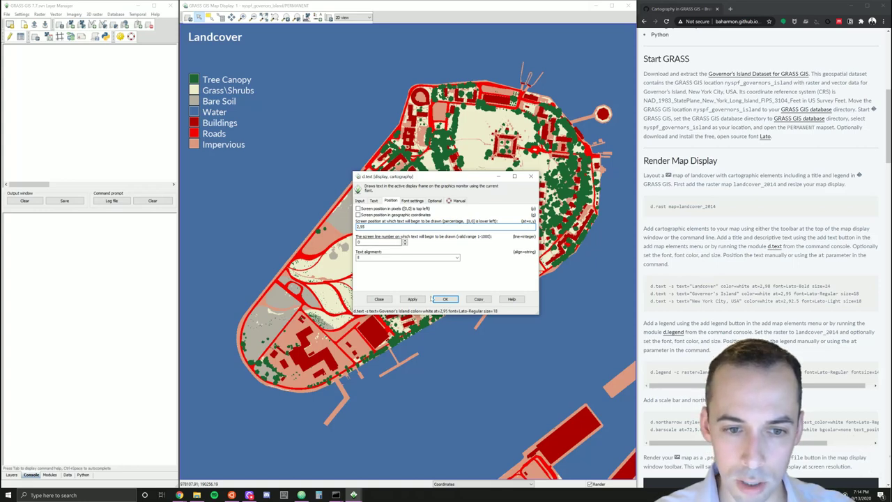
left_click(412, 299)
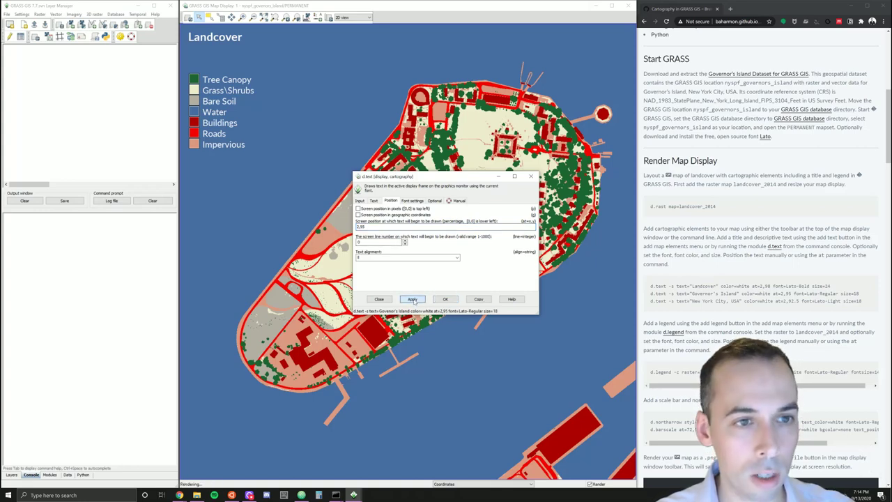
left_click(451, 302)
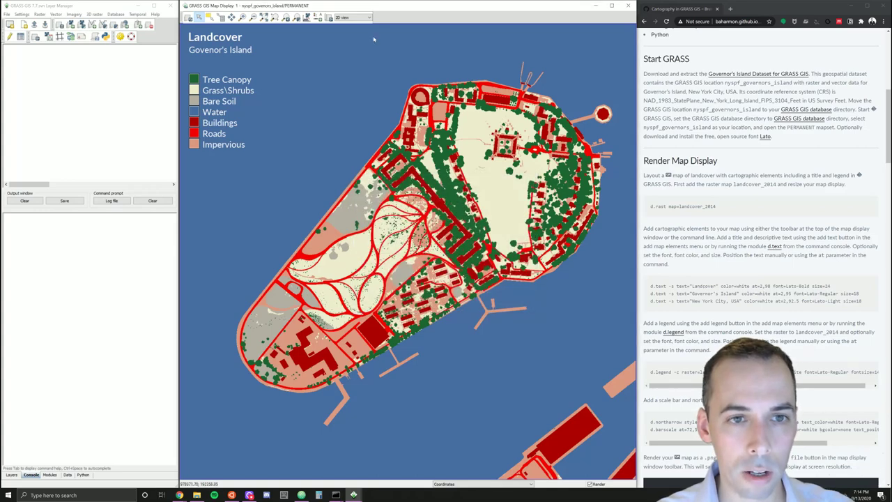
Add a third text element reading 'New York City, USA'.
left_click(318, 17)
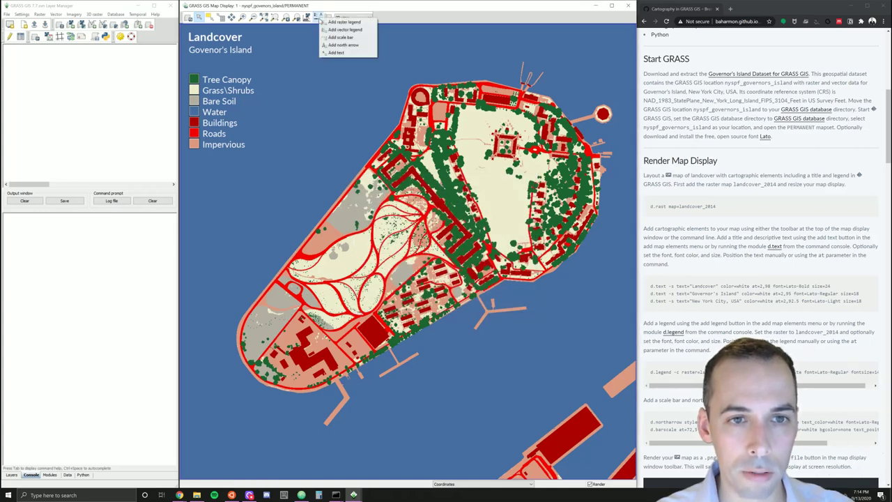
left_click(336, 53)
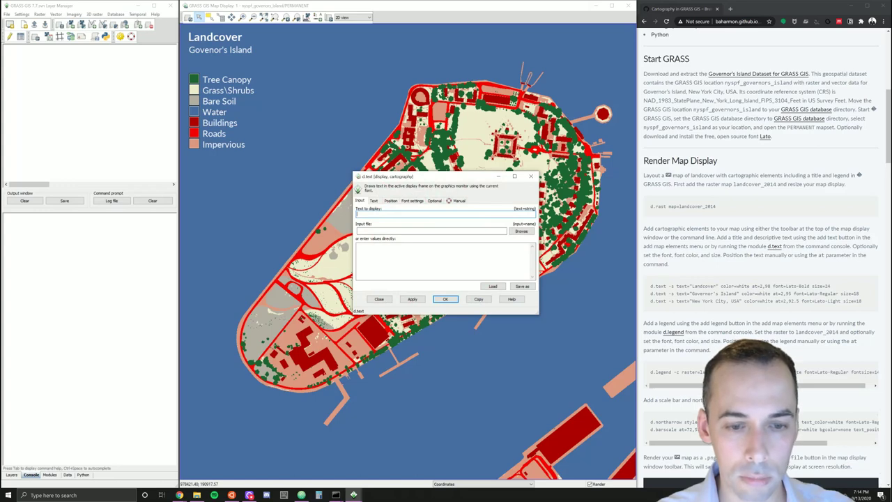
type("New York City,")
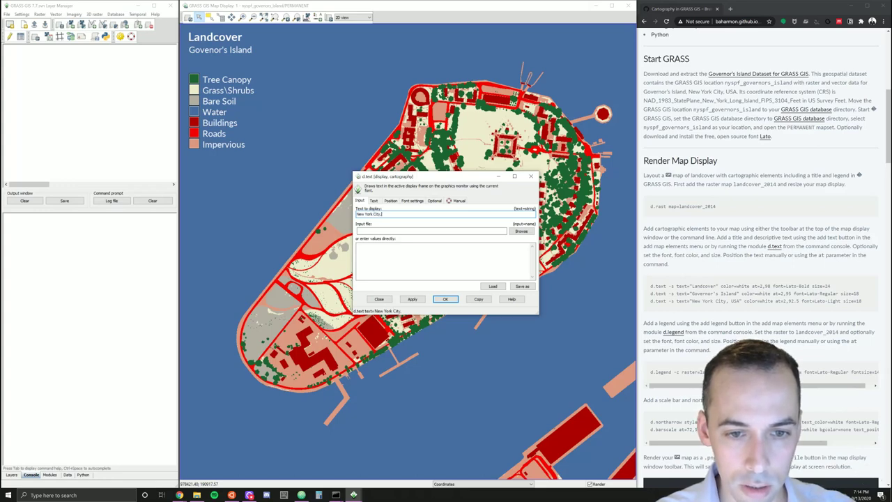
type(" USA")
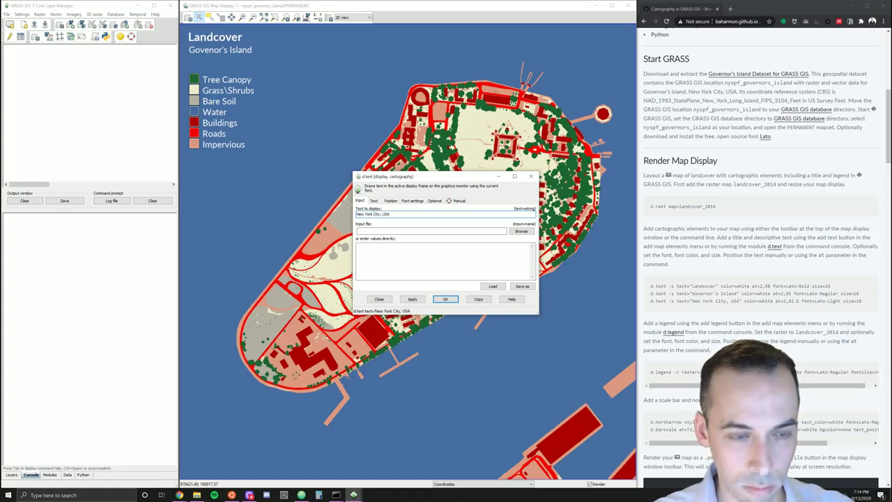
Make the New York City line's text colour white.
left_click(376, 202)
left_click(395, 229)
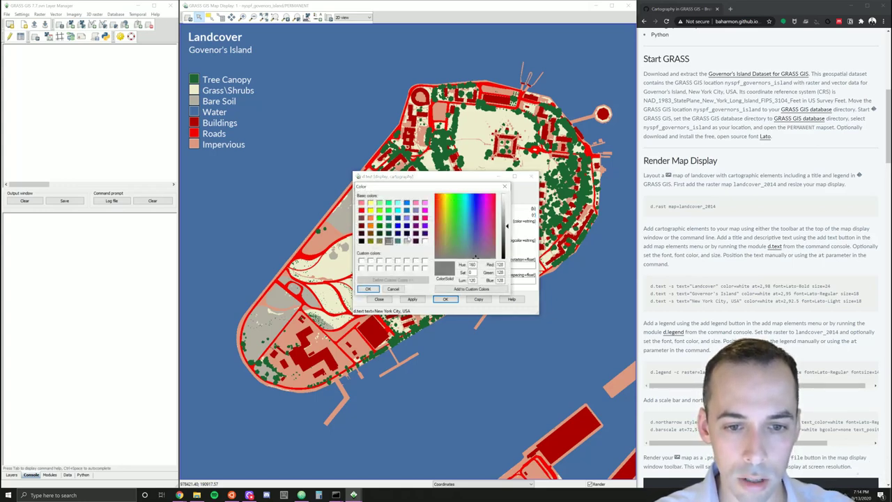
left_click(425, 241)
left_click(368, 288)
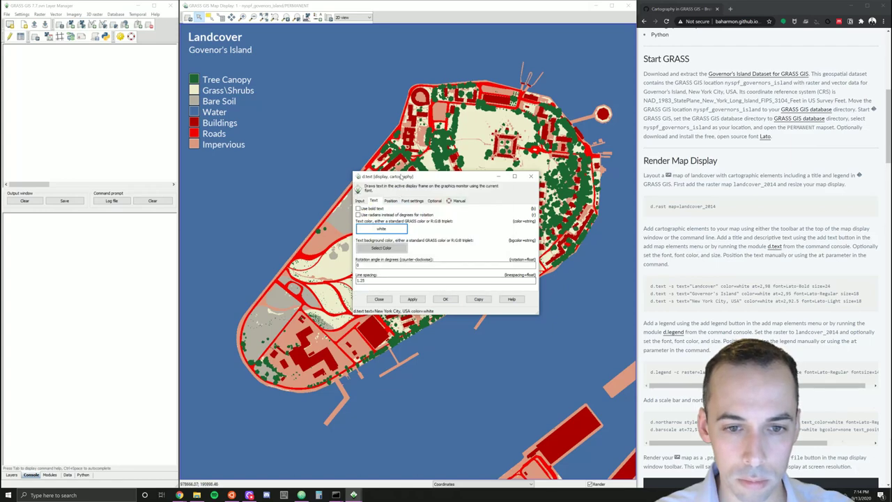
Set its font to Lato-Light with a pixel size of 18.
left_click(411, 201)
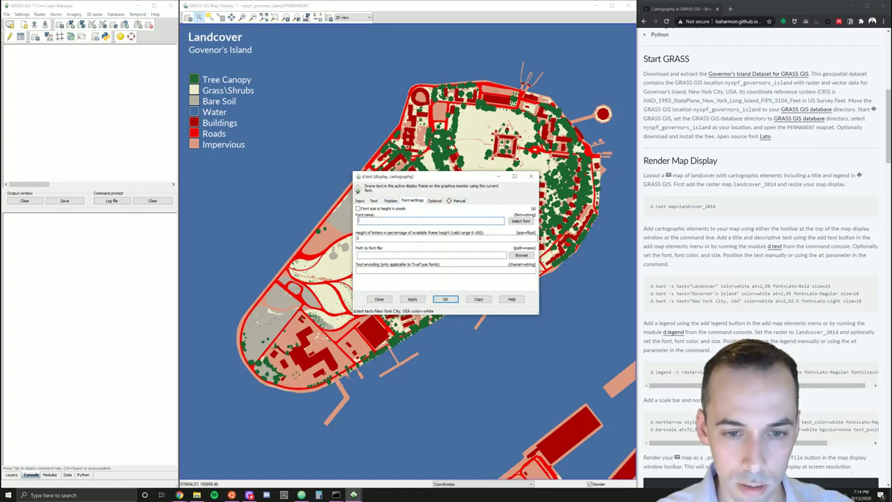
left_click(380, 210)
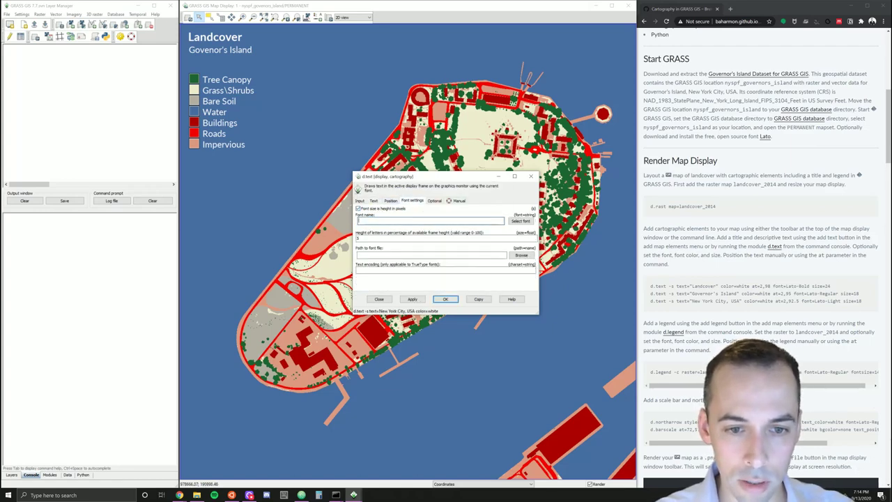
type("Lato")
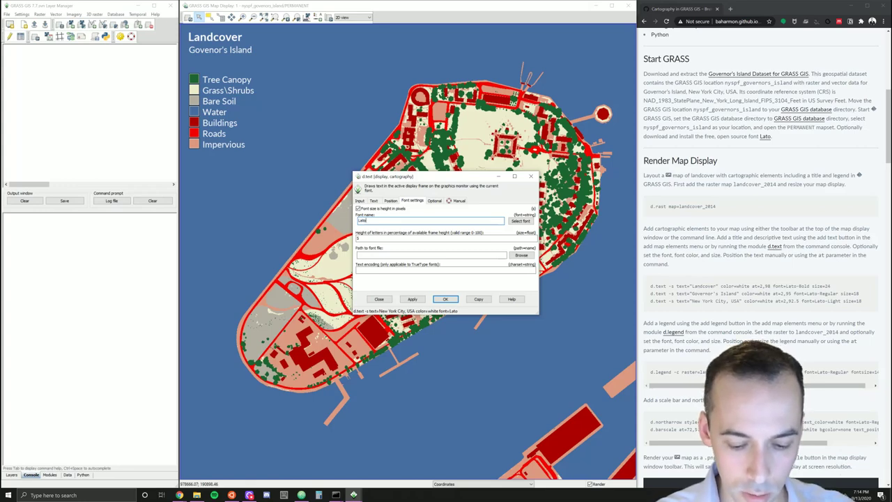
type("-Light")
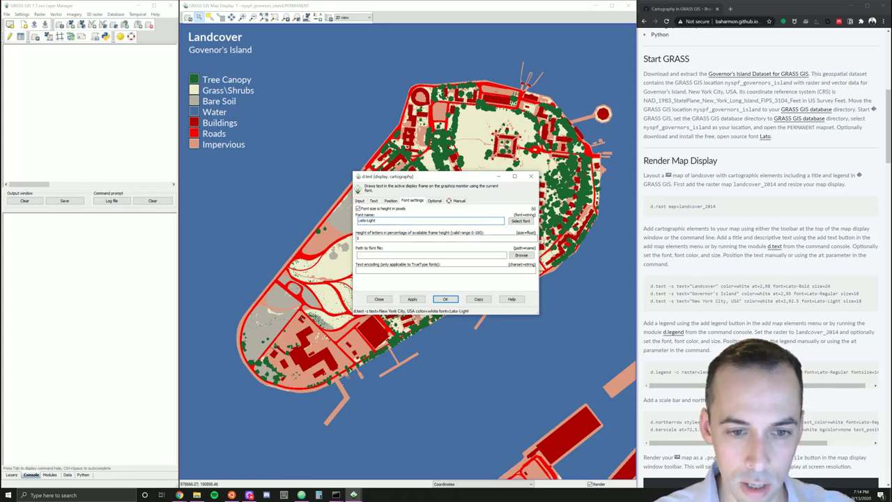
key("Tab")
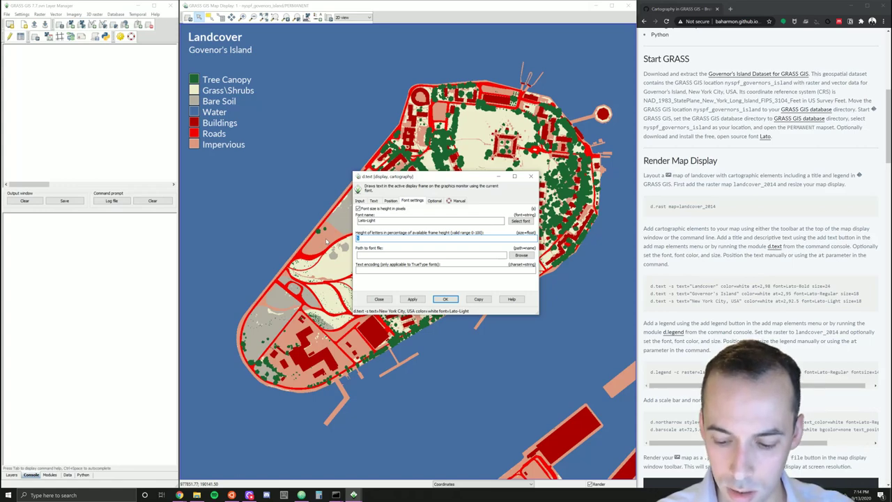
type("18")
Place the line at 2,92.5 and apply it to the map.
left_click(390, 200)
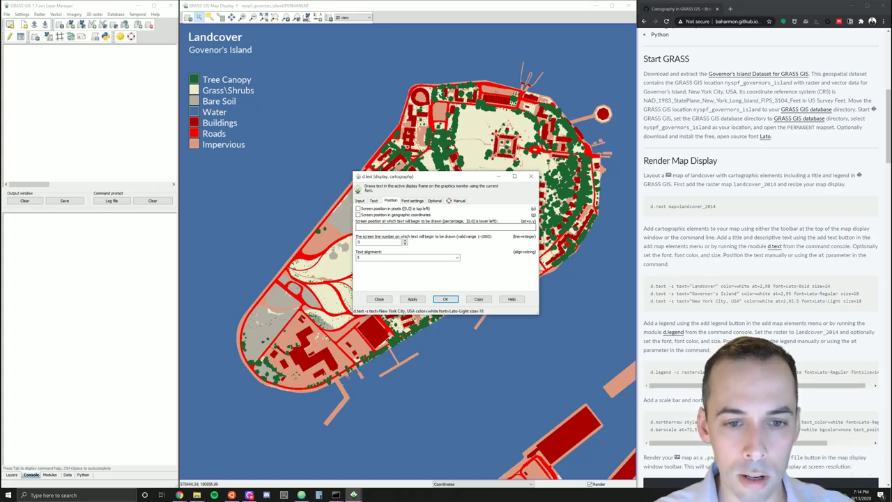
type("2")
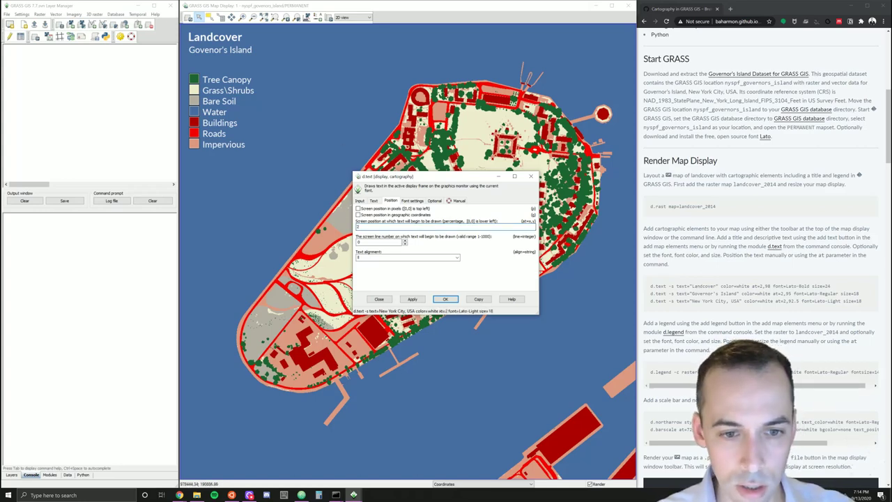
type(",")
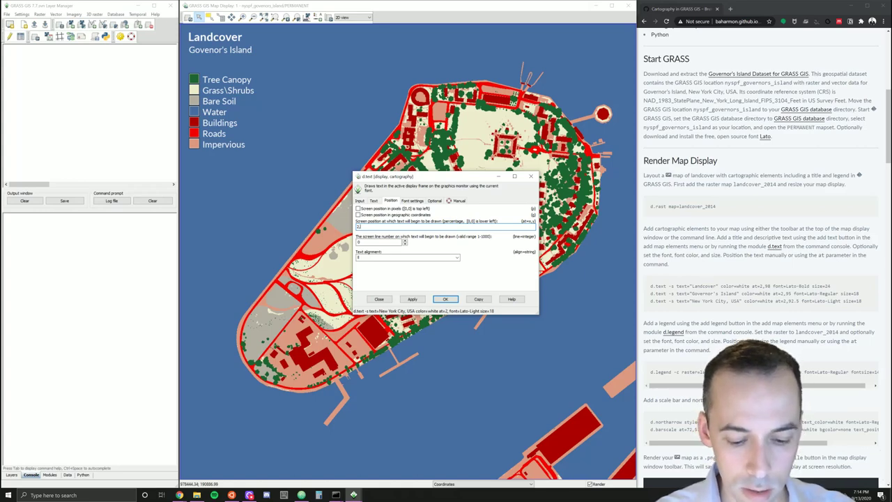
type("9")
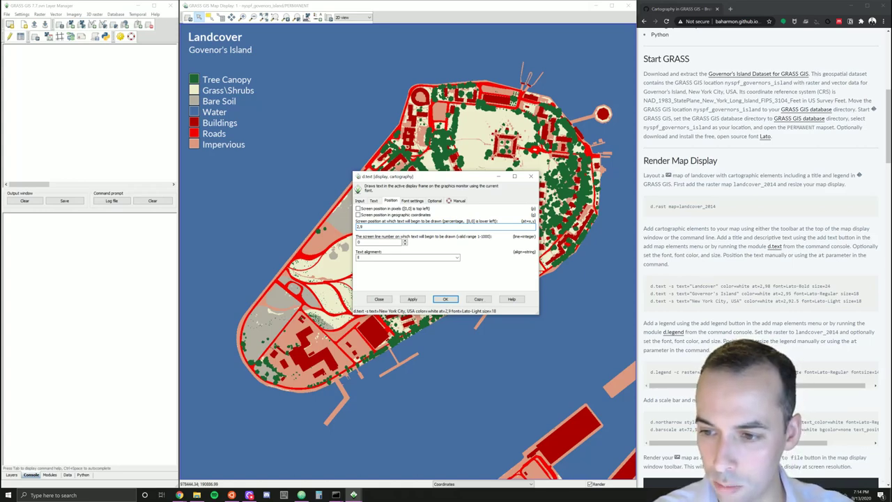
type("2.5")
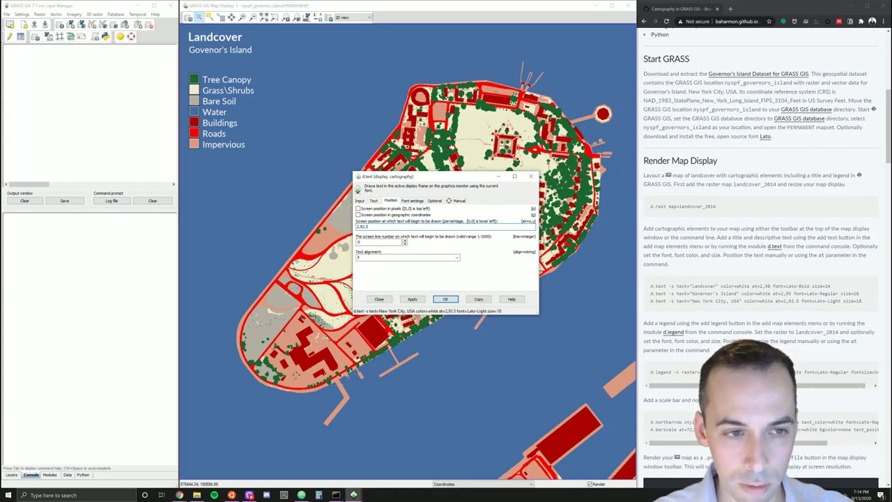
left_click(413, 299)
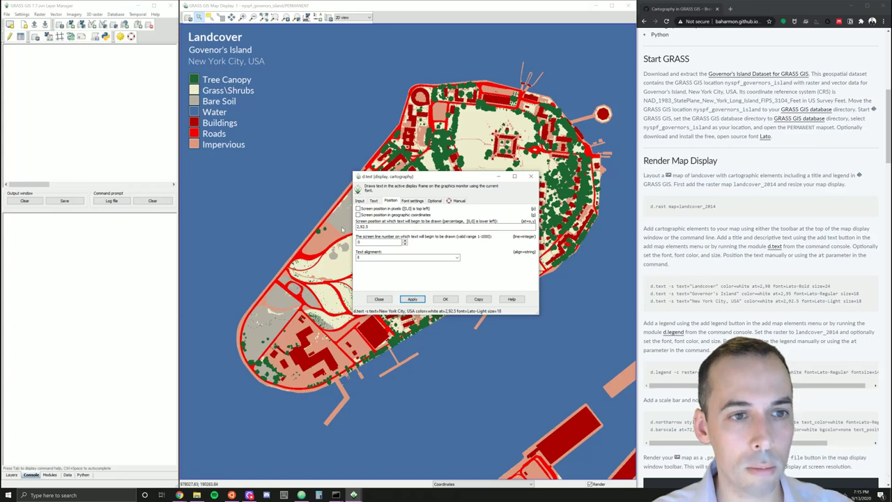
left_click(446, 299)
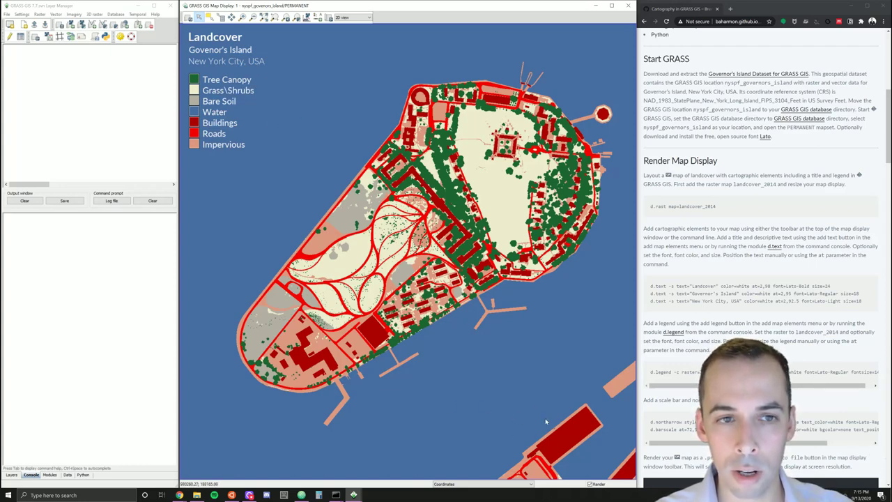
Start a north arrow in fancy_compass style with Lato-Regular lettering.
left_click(318, 16)
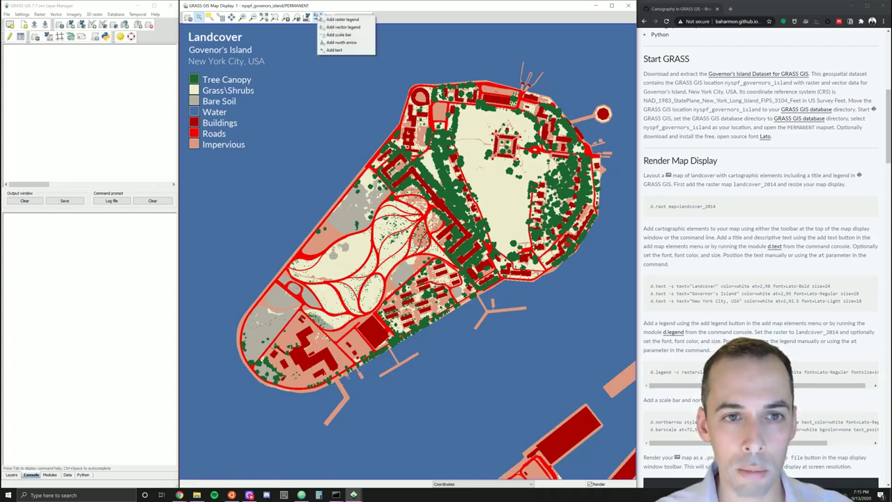
left_click(349, 43)
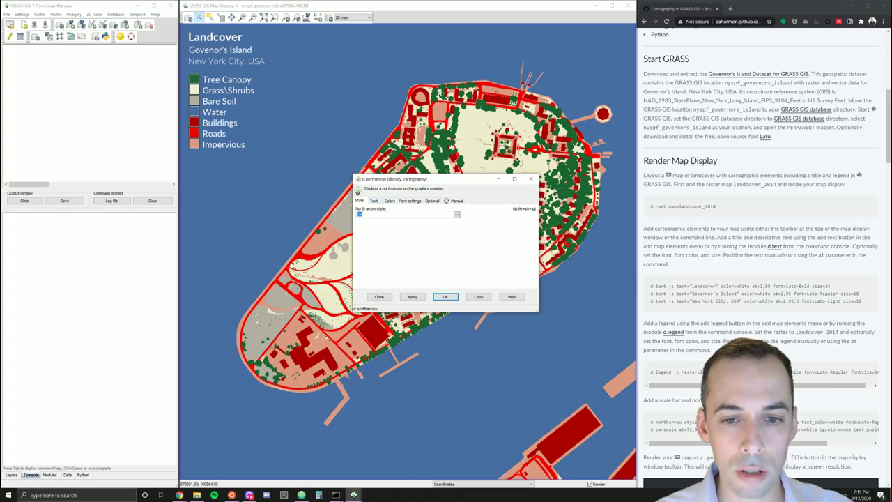
left_click(456, 214)
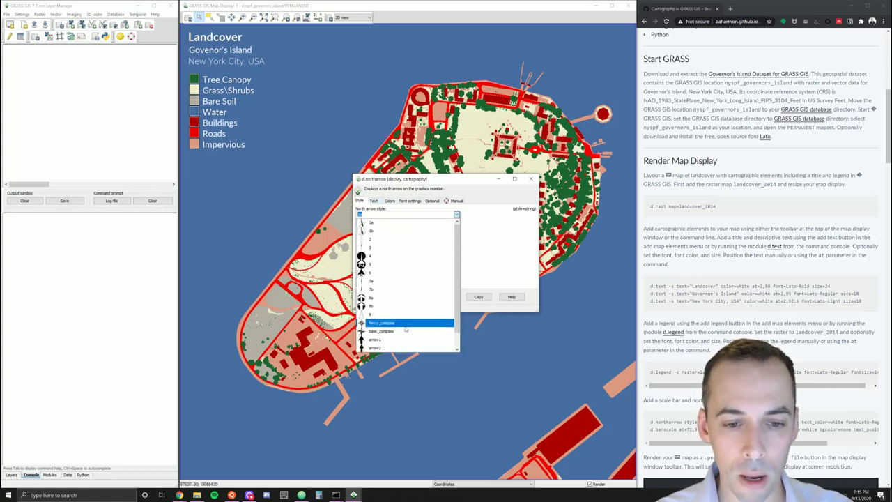
left_click(398, 324)
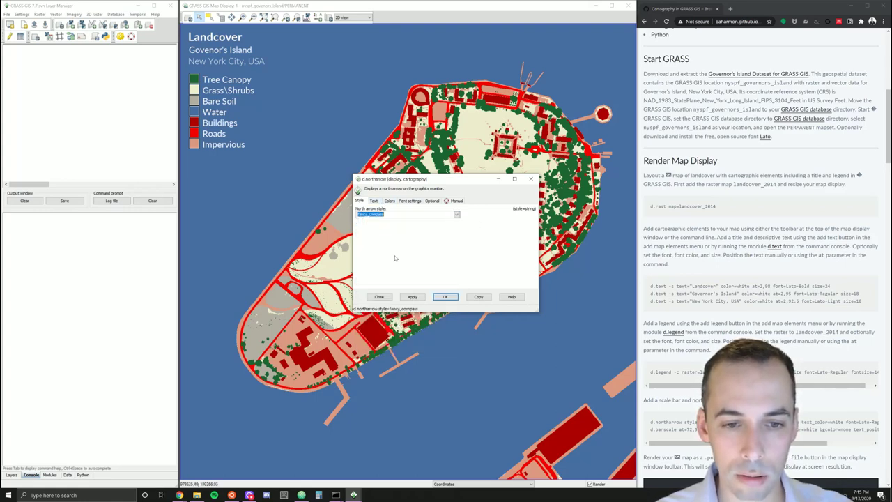
left_click(377, 201)
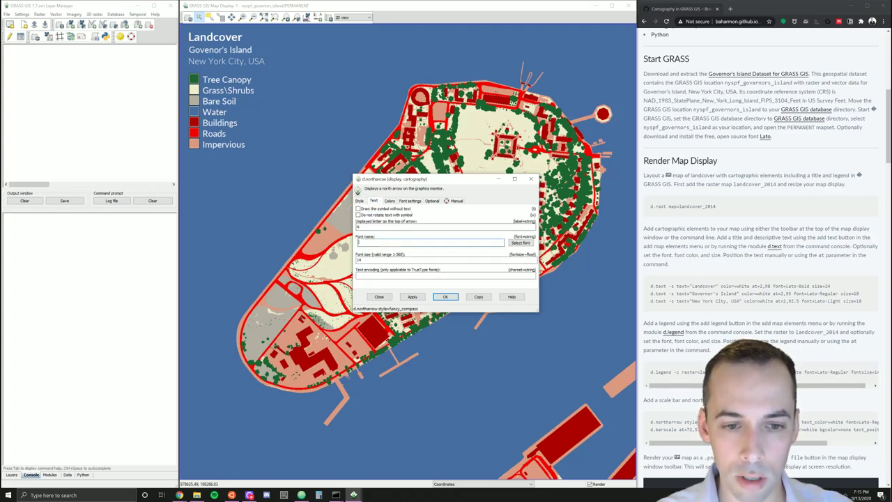
type("Lato-R")
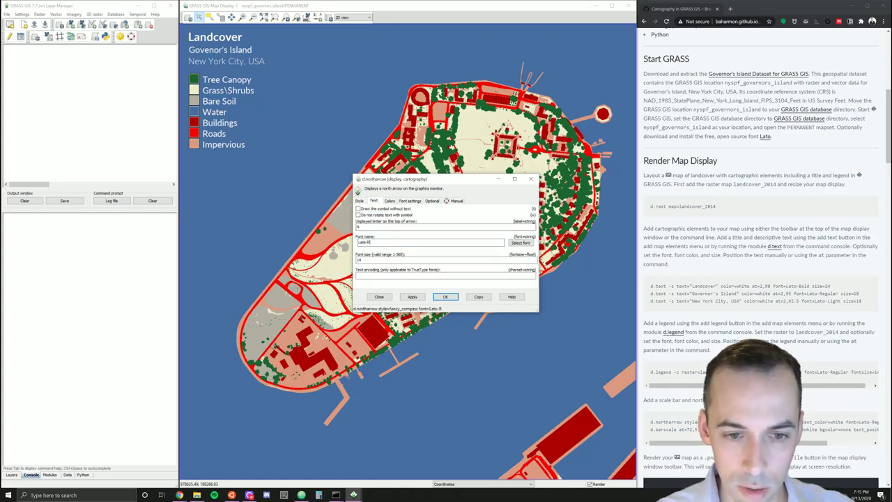
type("egula")
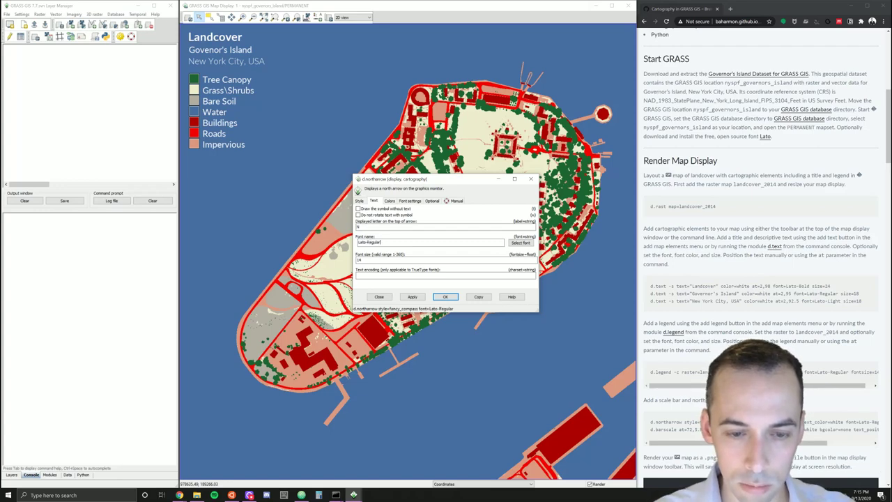
type("r")
key("Tab")
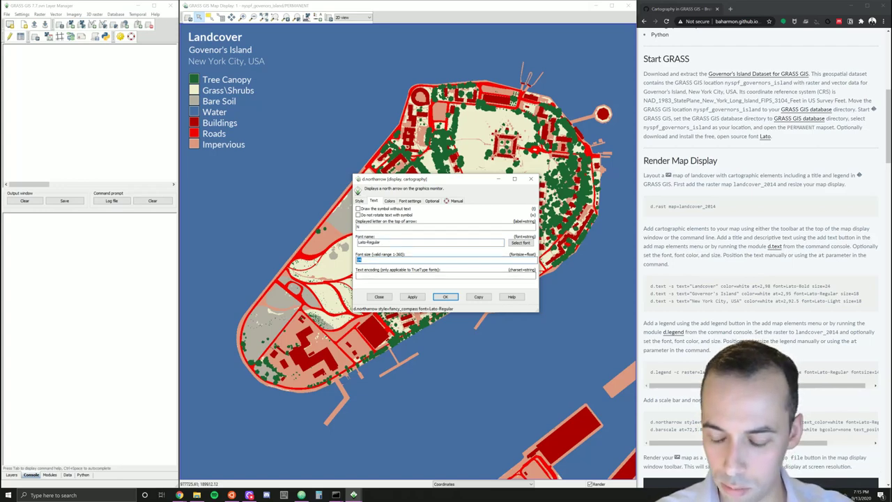
Set the north arrow's font size to 18 and its line colour to white.
type("18")
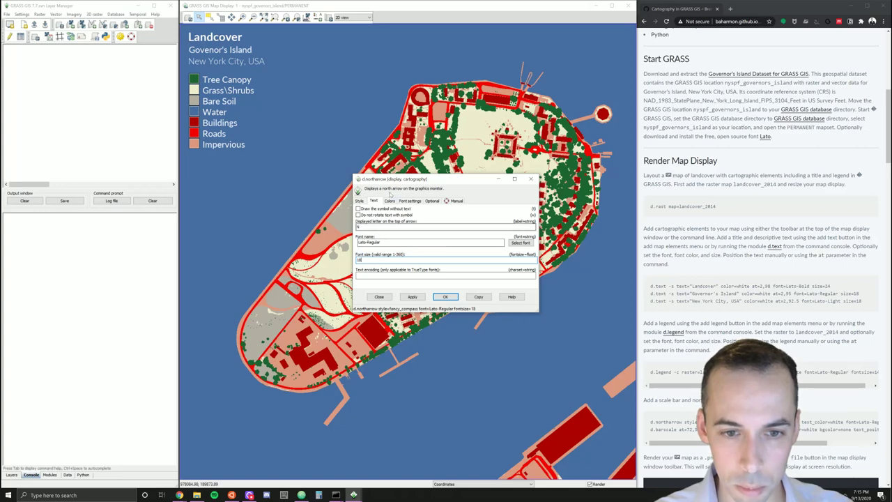
left_click(390, 200)
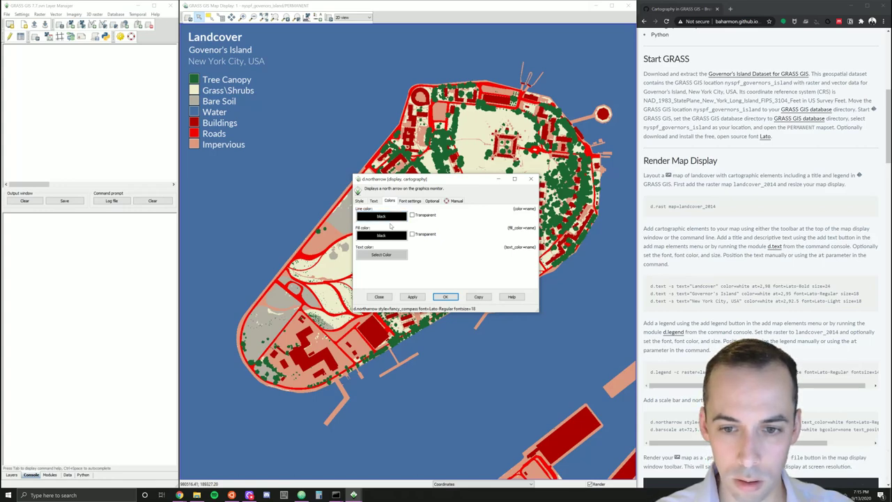
left_click(387, 217)
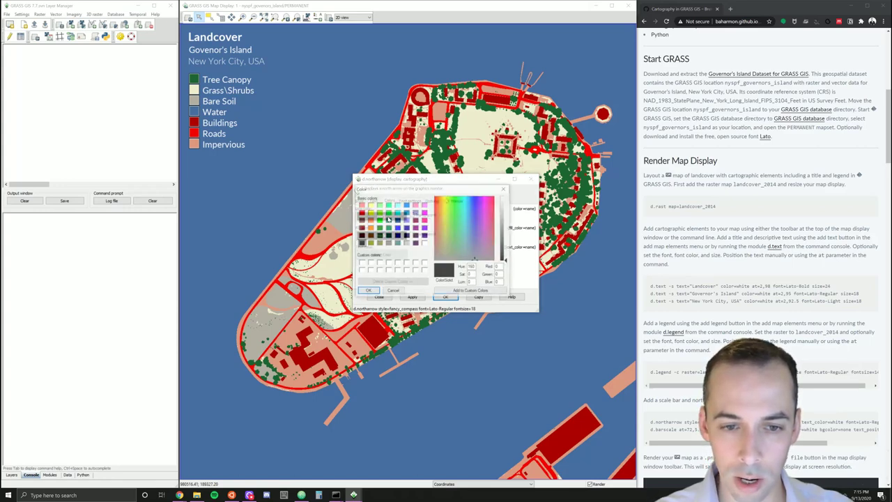
left_click(425, 243)
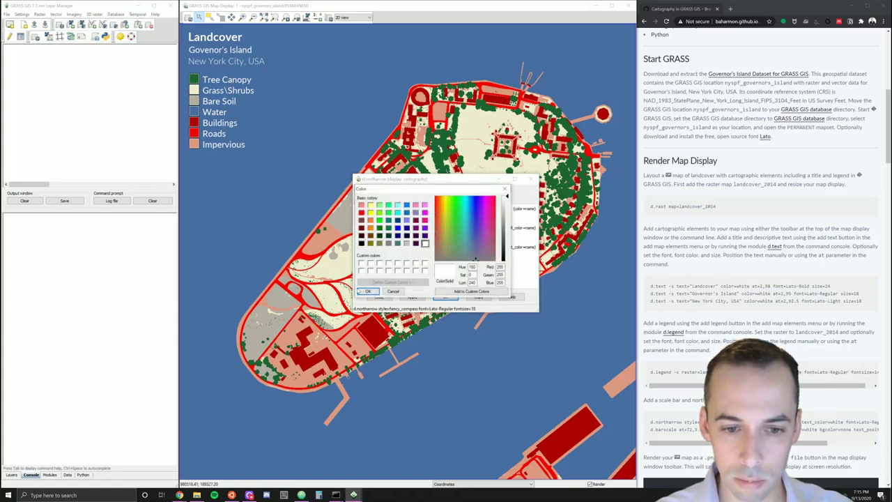
left_click(368, 292)
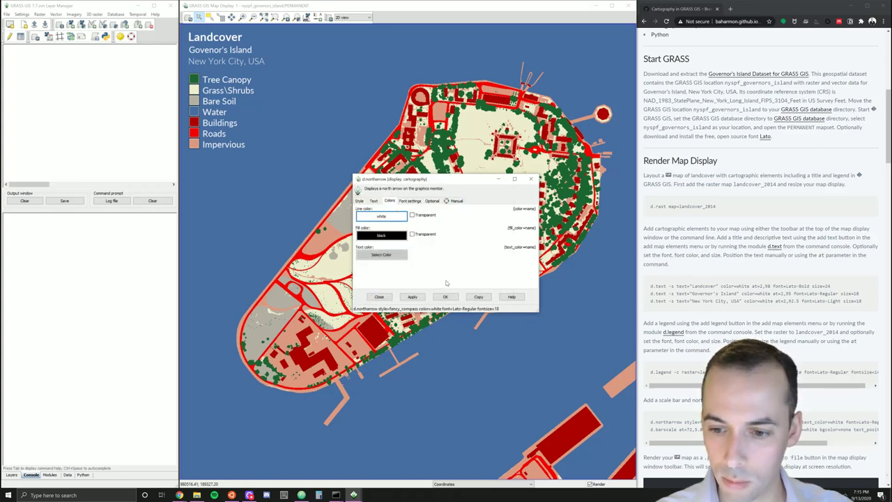
Position the north arrow at screen coordinates 90,10 and apply it to the map.
left_click(409, 203)
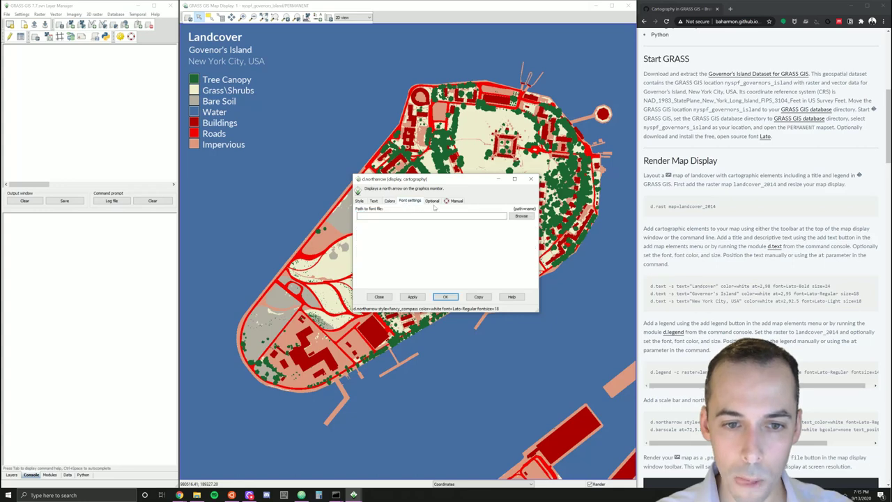
left_click(432, 201)
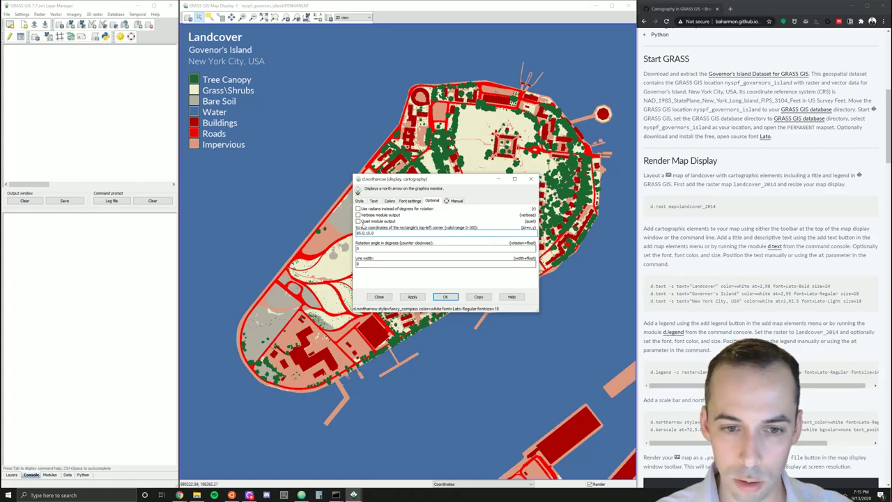
left_click_drag(377, 232, 335, 232)
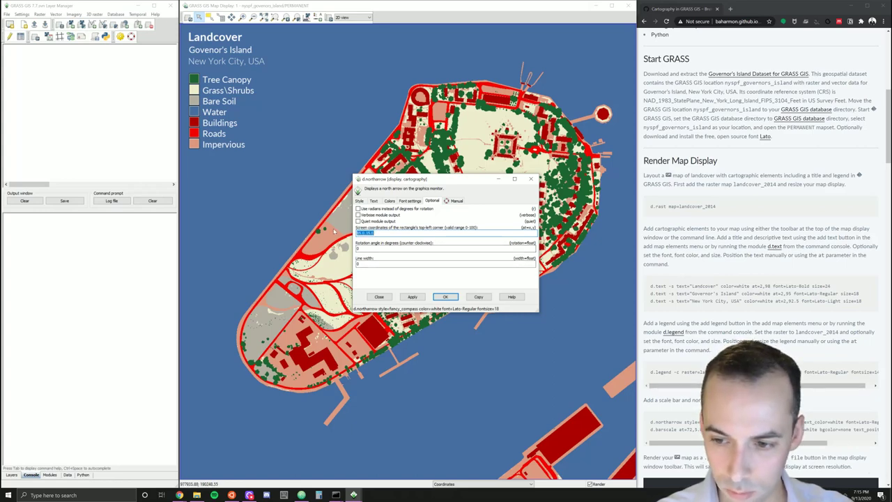
type("70")
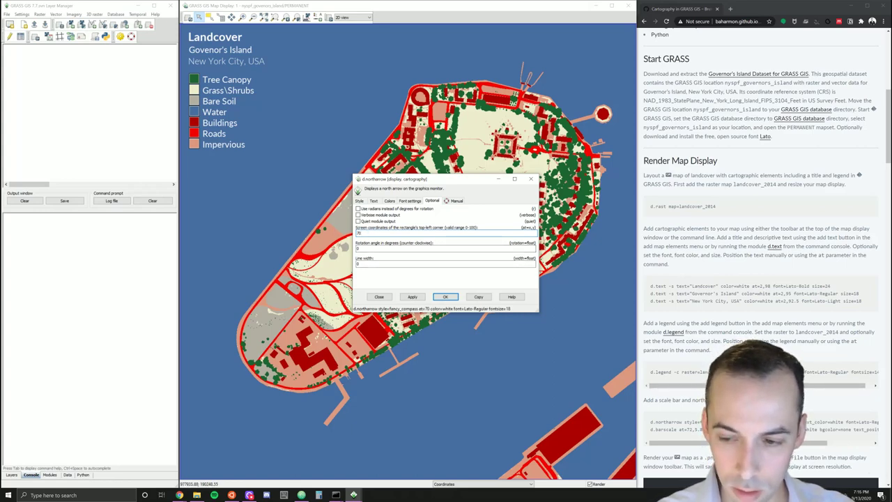
key("BackSpace")
key("BackSpace")
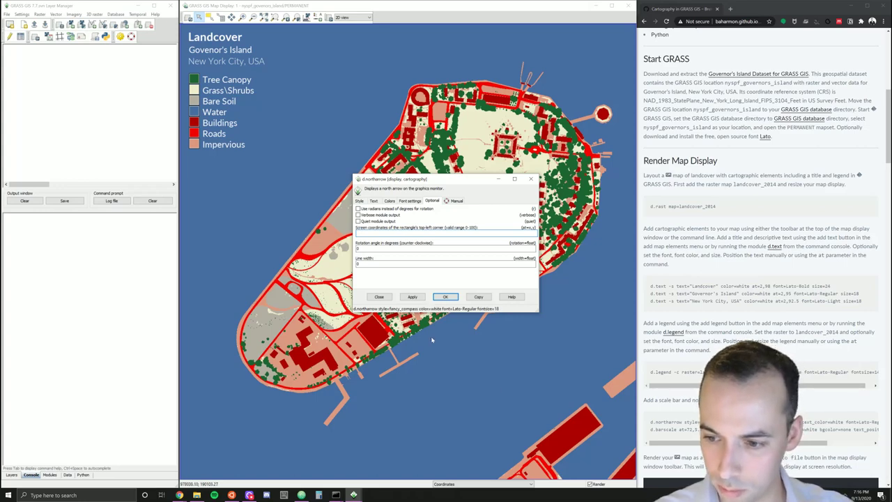
type("91,90")
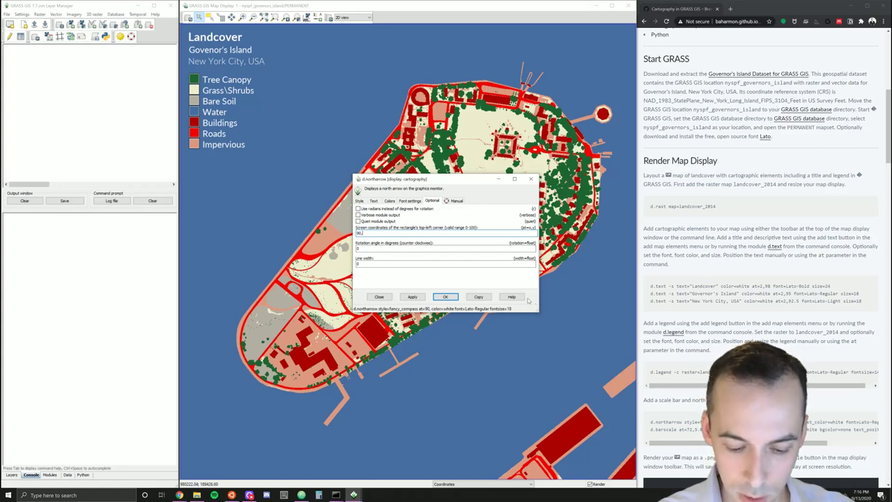
type("10")
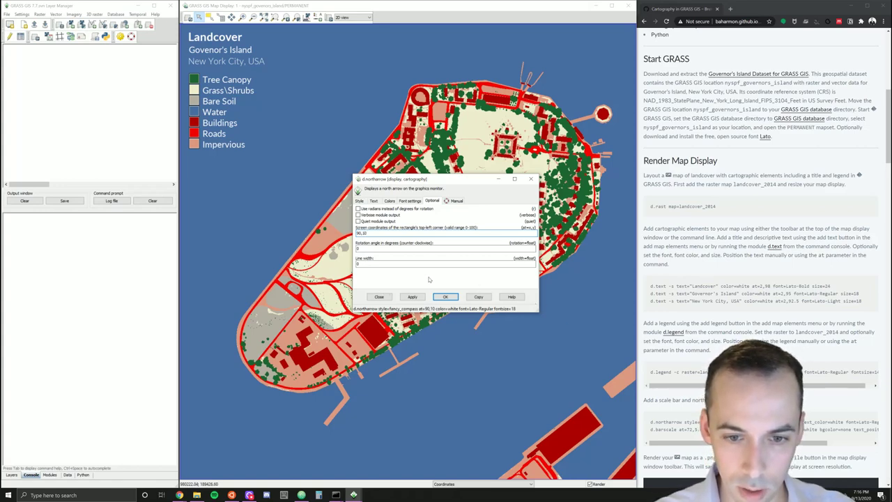
left_click(417, 298)
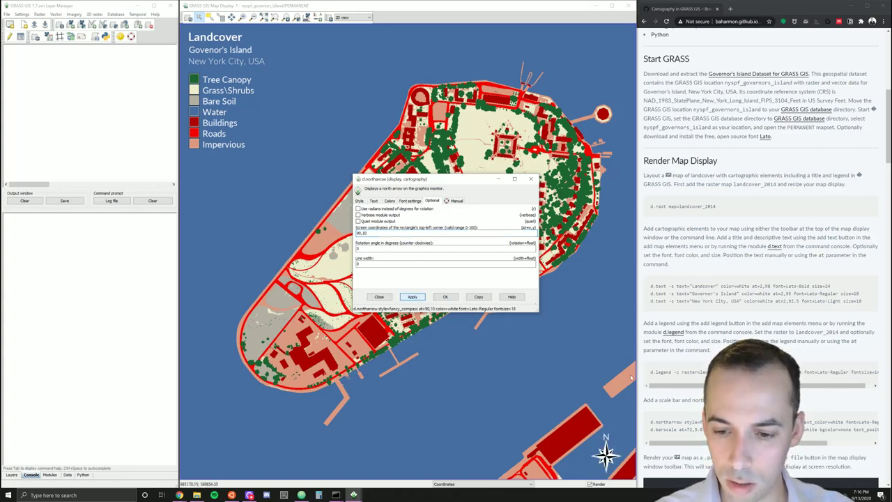
left_click(446, 298)
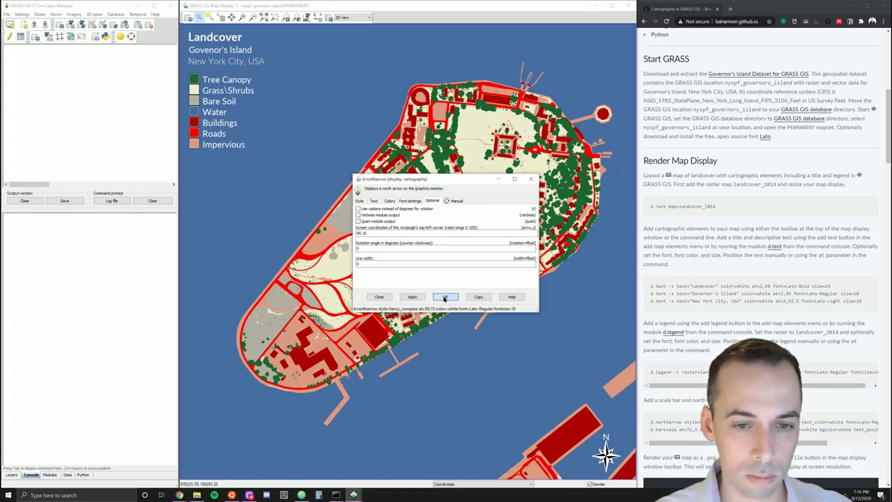
Start a classic-style scale bar with 2 segments.
left_click(317, 16)
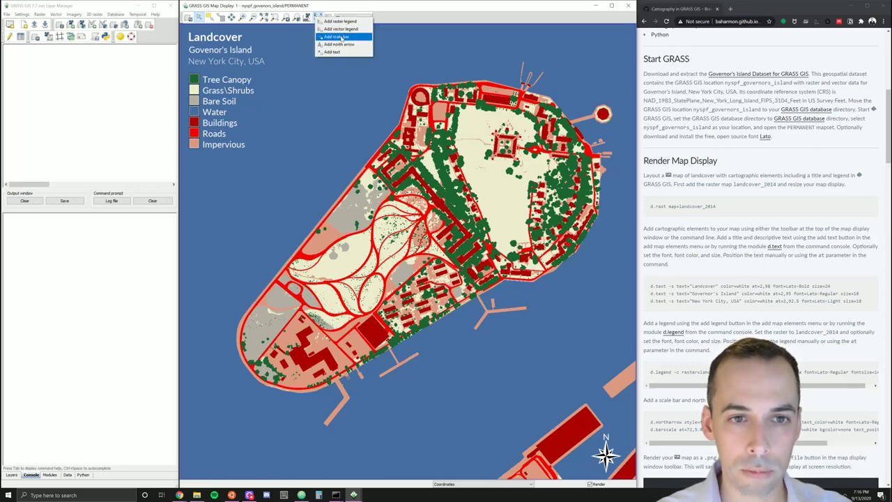
left_click(340, 37)
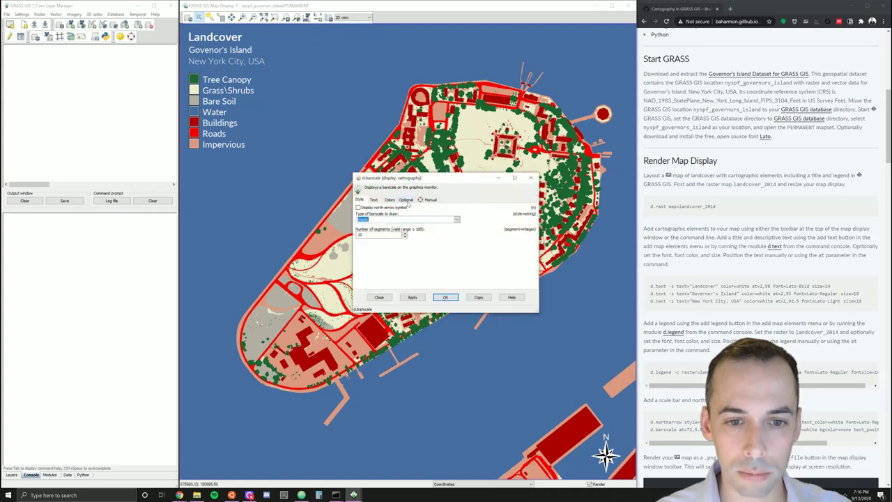
left_click(456, 220)
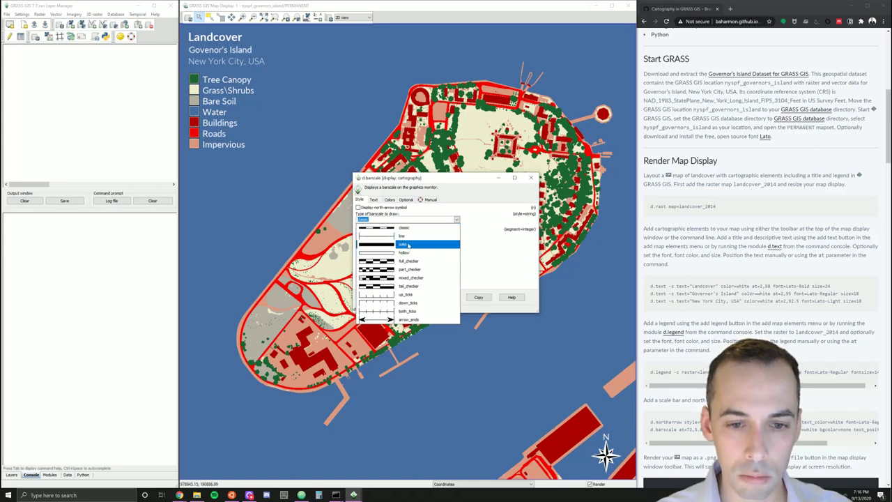
left_click(408, 228)
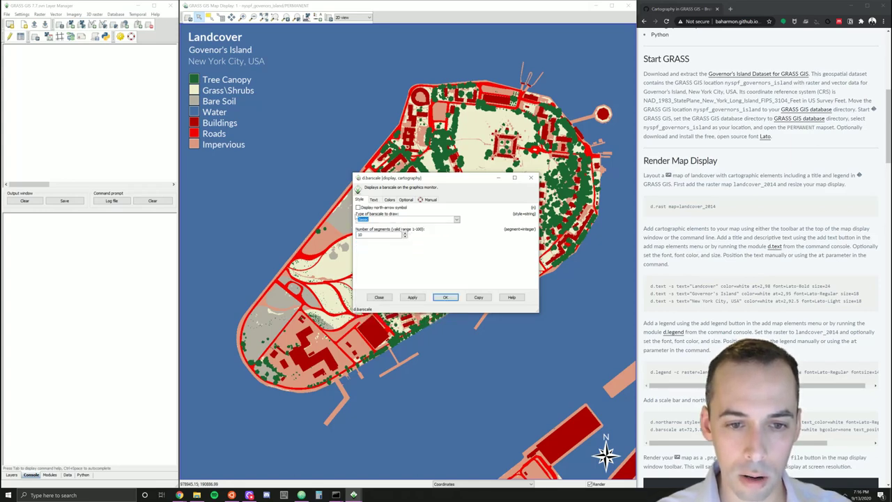
key("Tab")
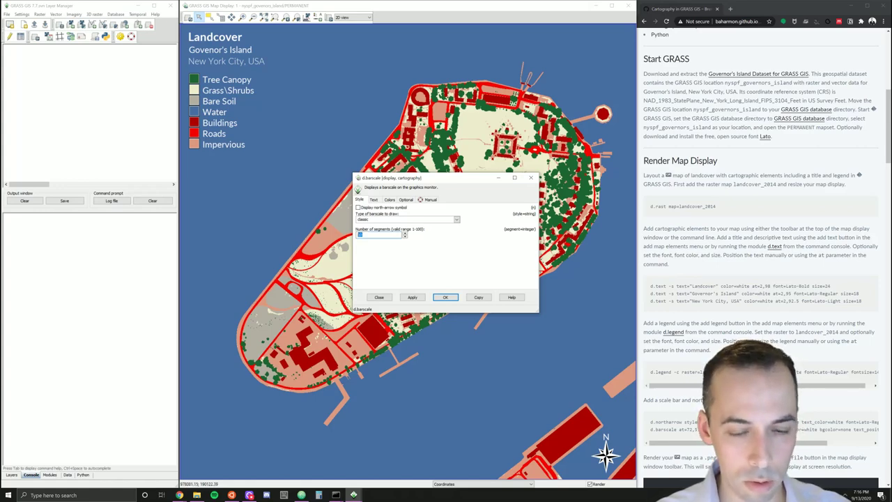
type("2")
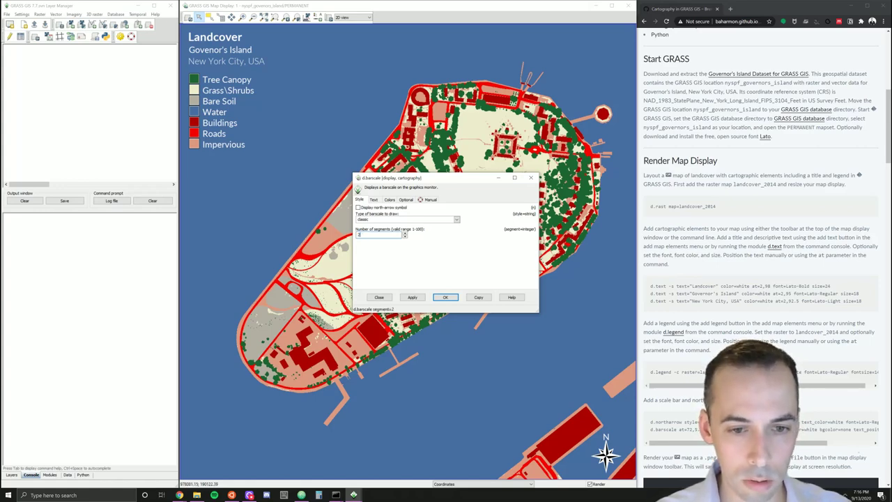
Put the scale bar label on the left at font size 18.
left_click(374, 200)
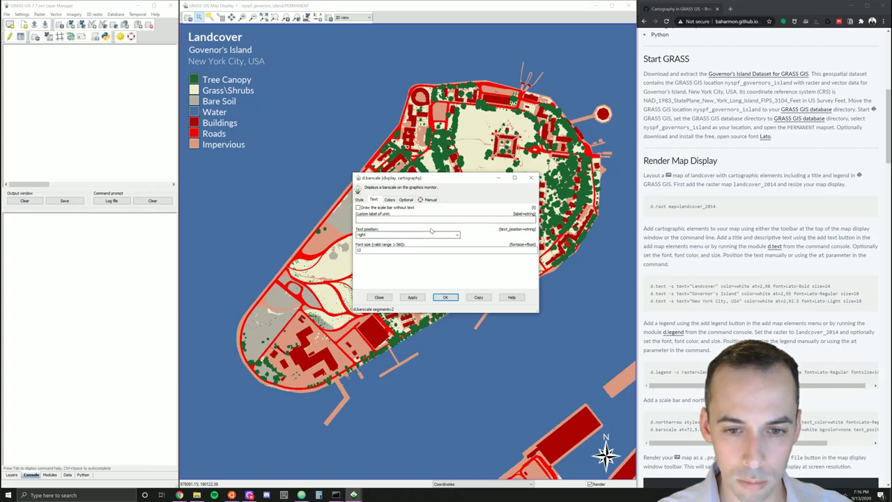
left_click(457, 236)
left_click(438, 249)
key("Tab")
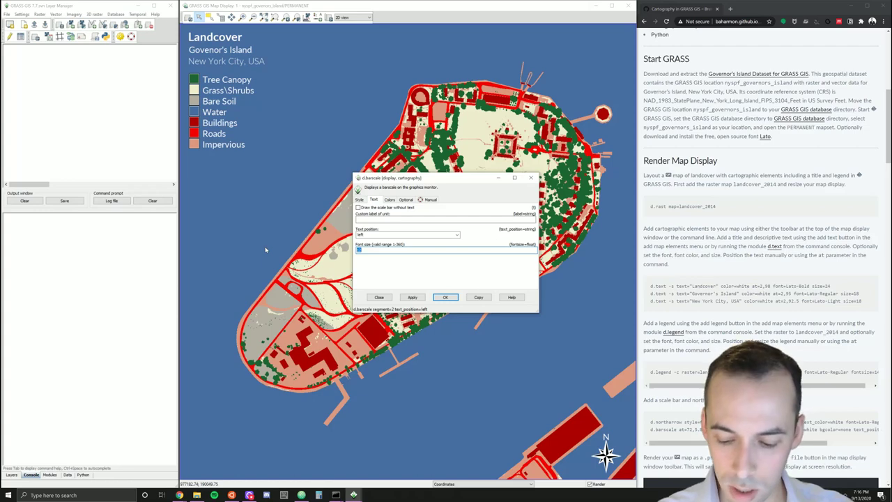
type("18")
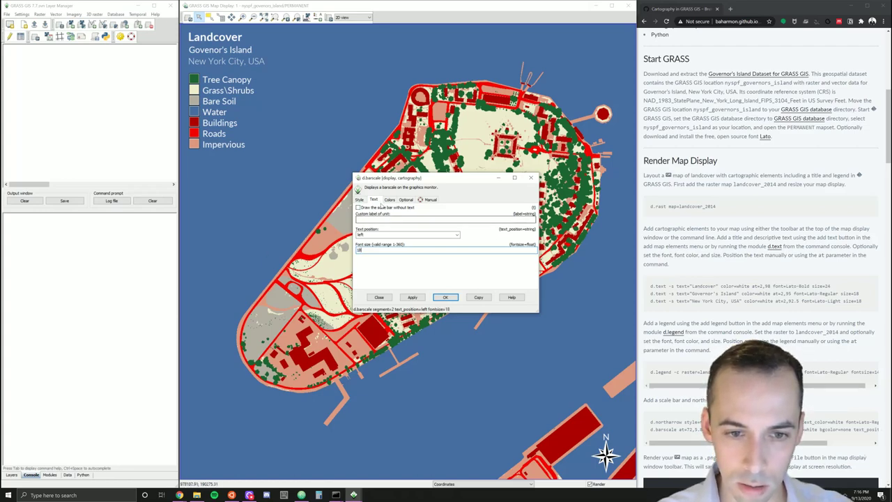
left_click(390, 201)
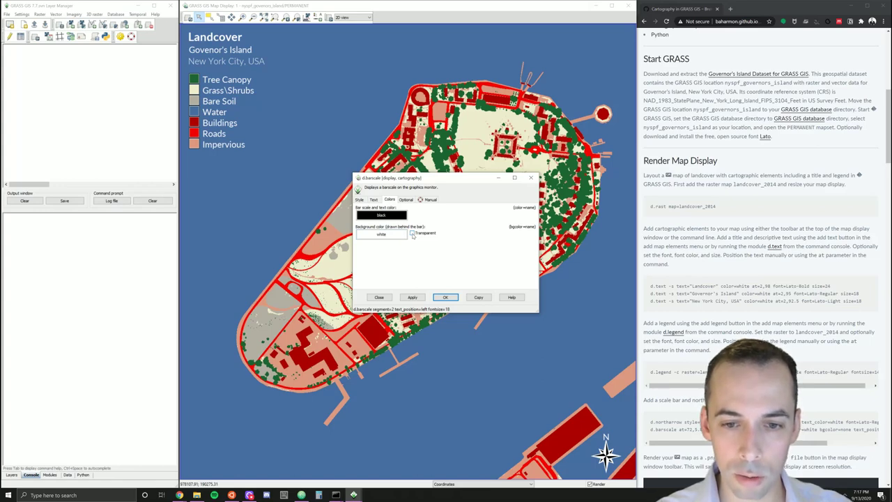
Give the scale bar a transparent background and white bar and text colour.
left_click(412, 234)
left_click(375, 215)
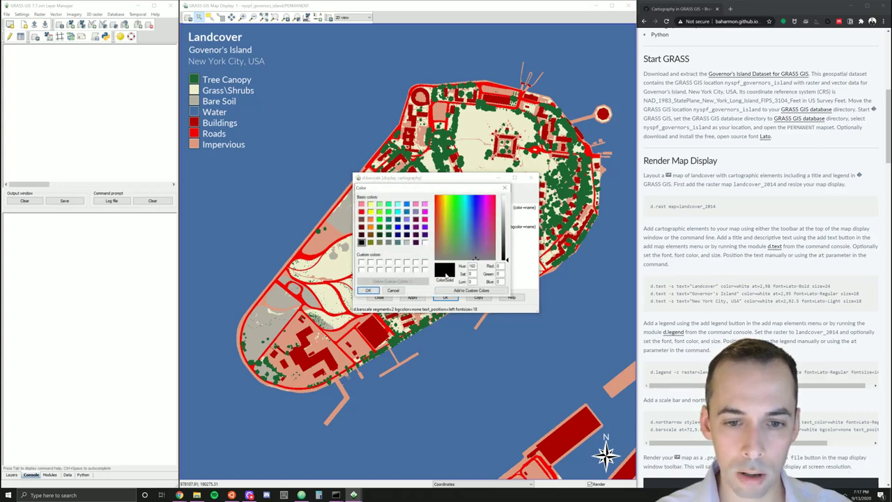
left_click(425, 243)
left_click(368, 290)
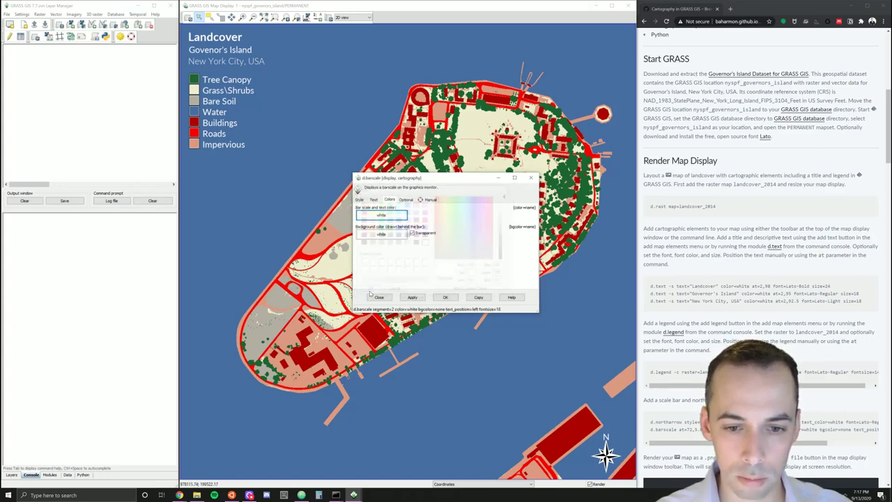
left_click(405, 200)
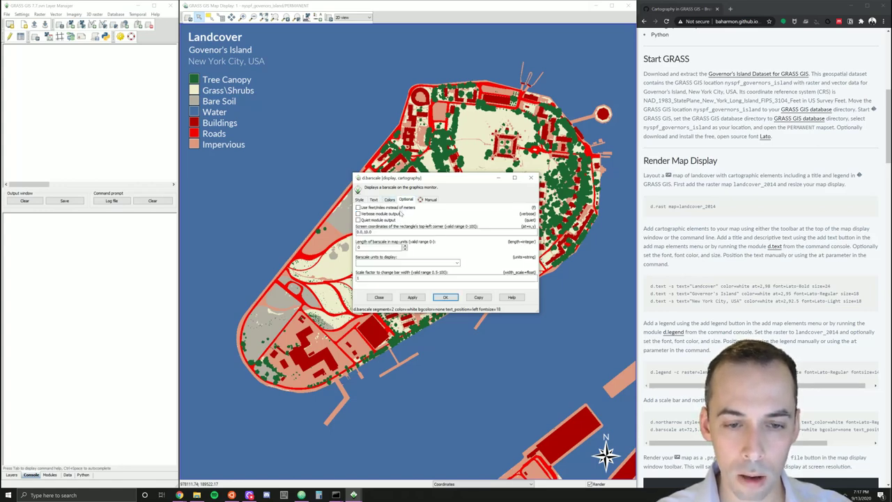
Set the scale bar to 500 feet at 72,5.8, apply it, and nudge it left.
left_click(459, 263)
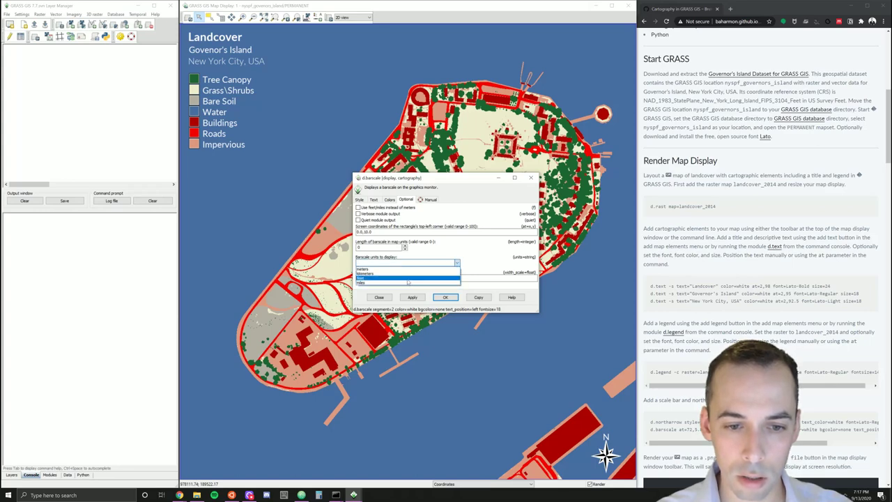
left_click(407, 280)
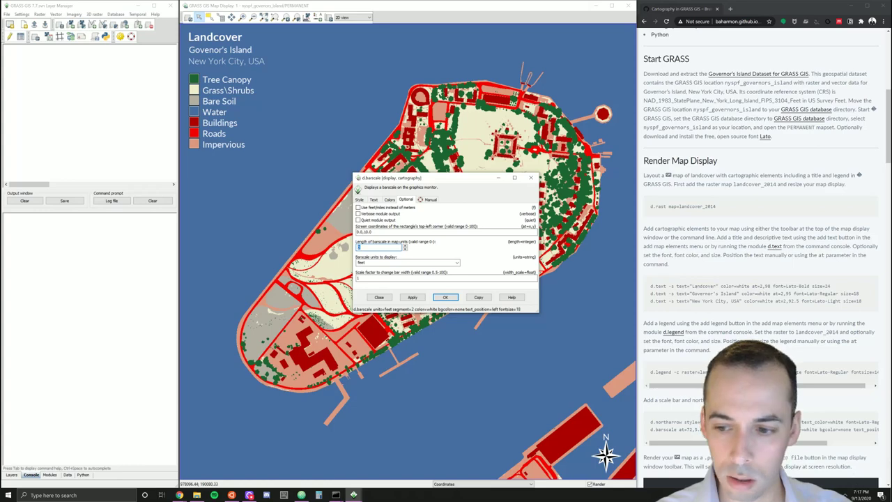
type("500")
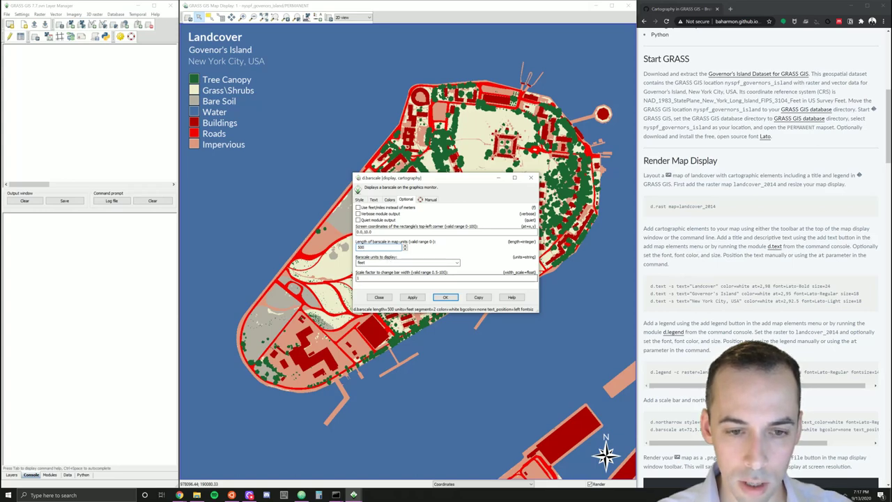
left_click_drag(374, 232, 357, 232)
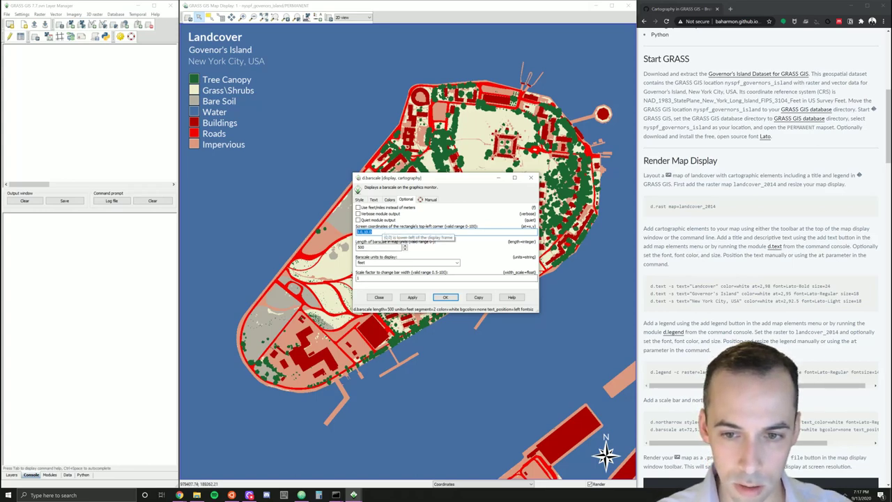
type("72")
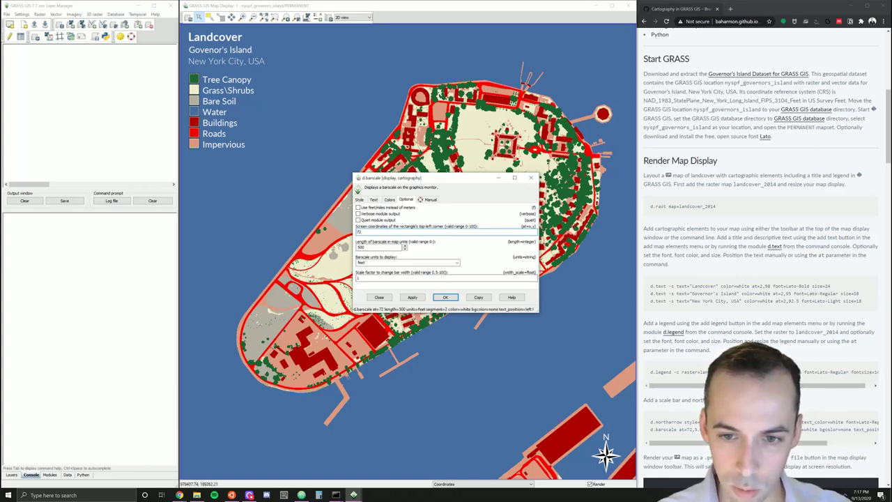
type(",")
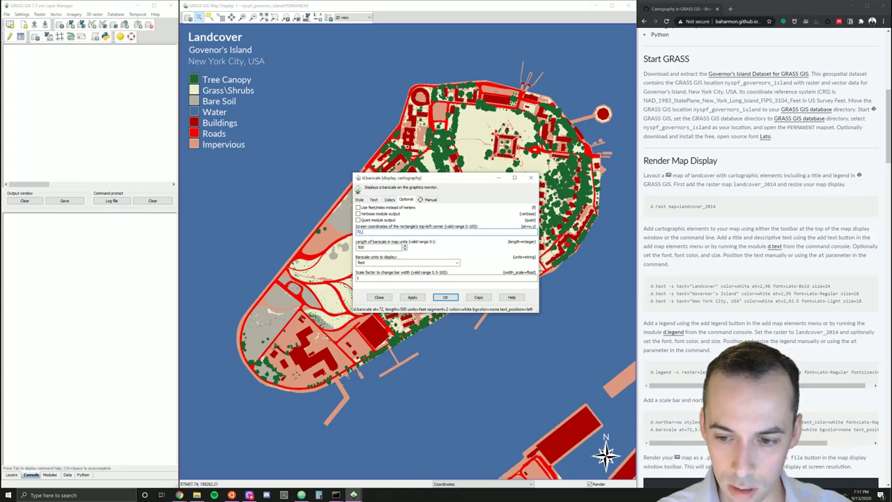
type("5.8")
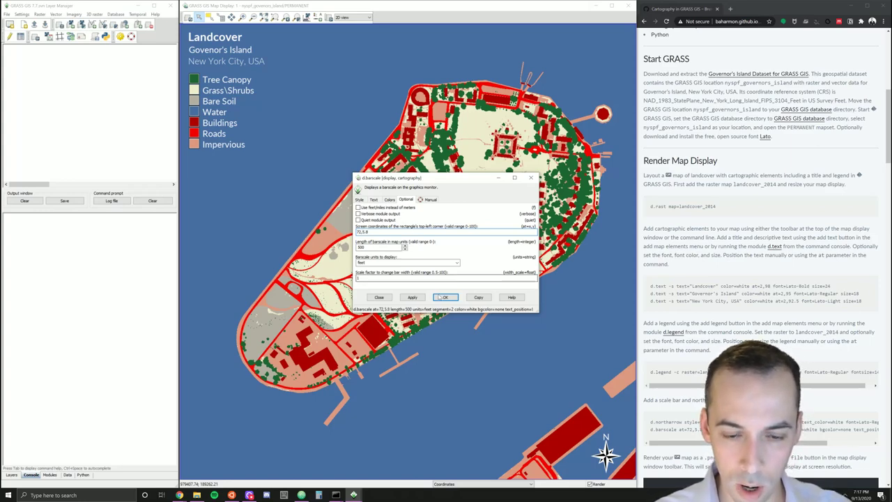
left_click(411, 298)
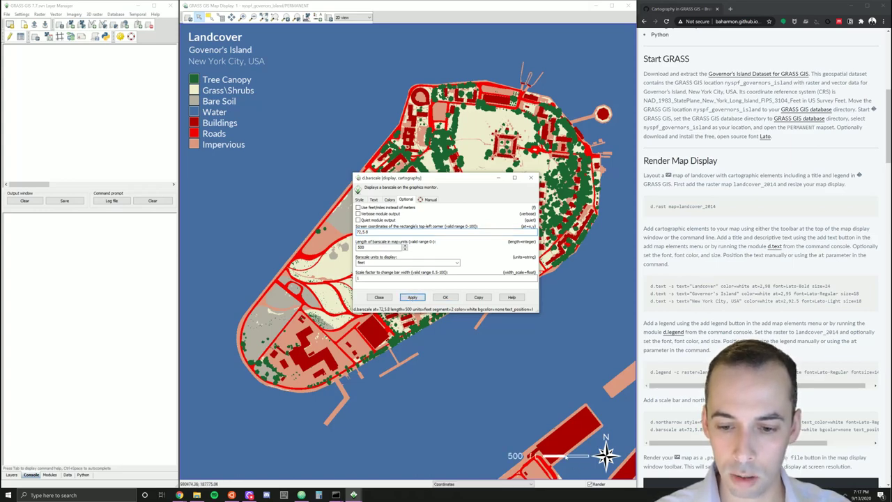
left_click(445, 297)
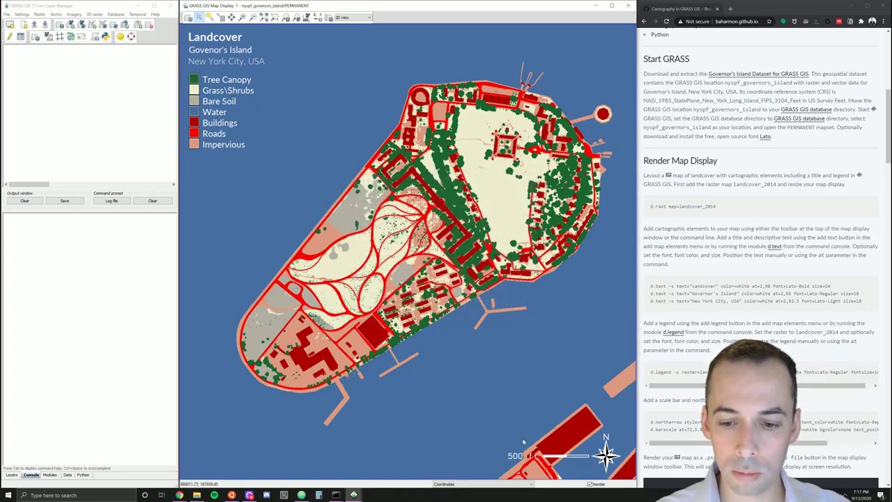
left_click_drag(555, 458, 547, 457)
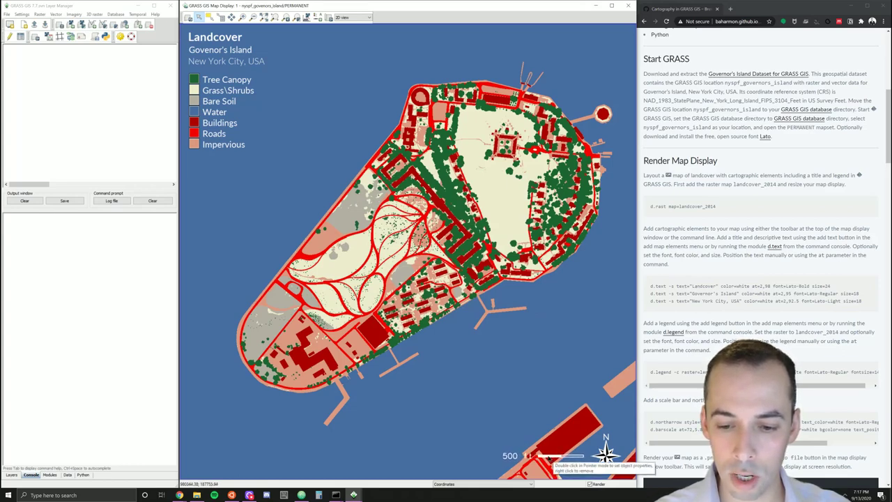
Save the map display as a 1309×1308 image named landcover-1.png.
left_click(328, 21)
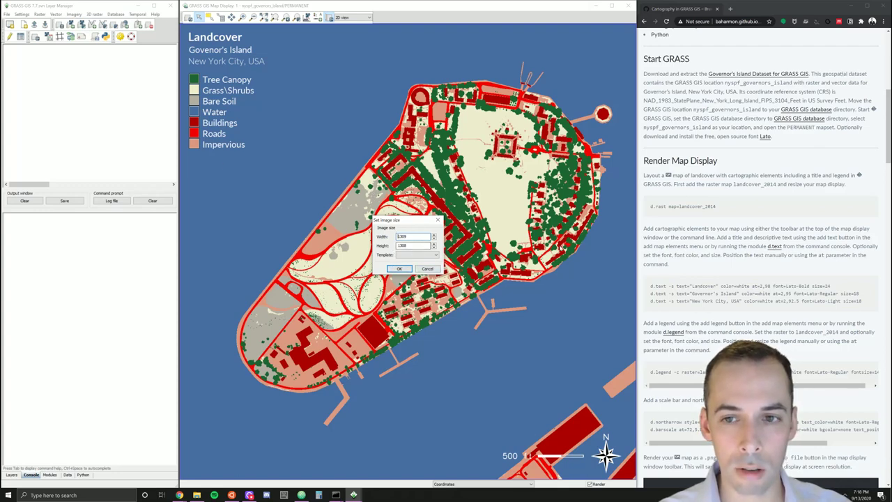
left_click(403, 270)
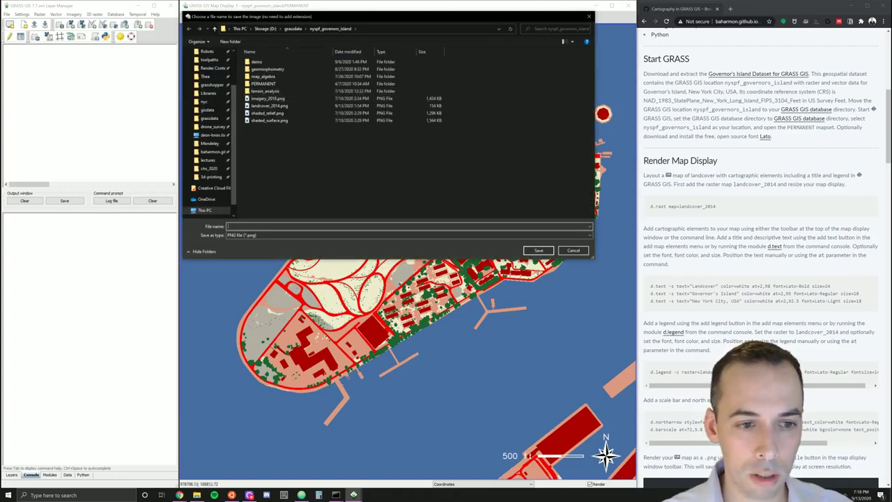
type("landcover")
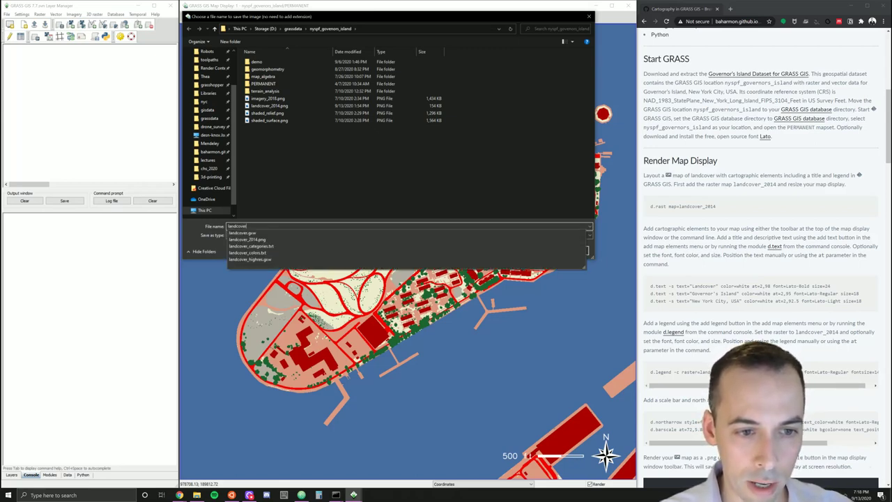
type("-1.png")
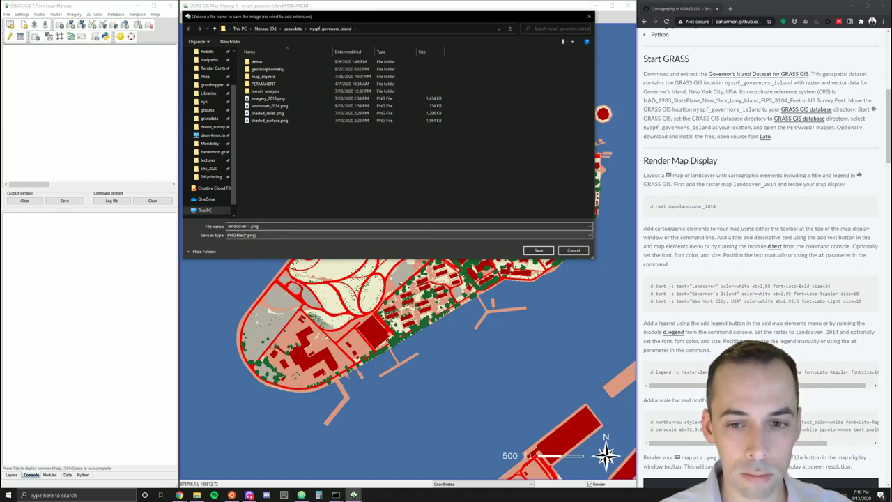
left_click(539, 250)
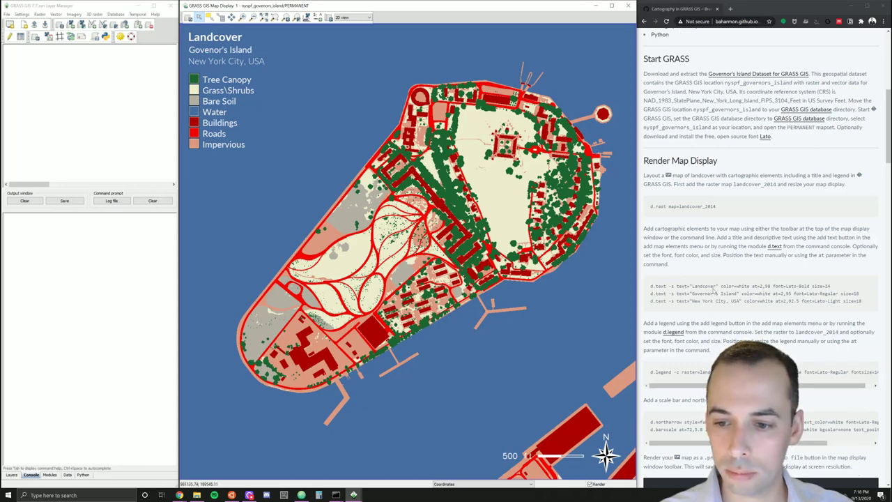
Scroll the tutorial down to the Print Workspace section.
scroll(715, 291, "down", 1)
scroll(759, 278, "down", 3)
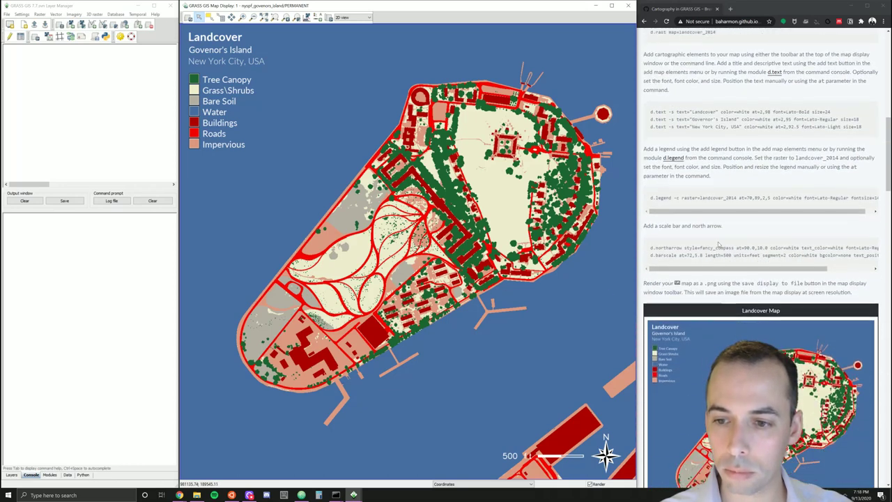
scroll(713, 237, "down", 5)
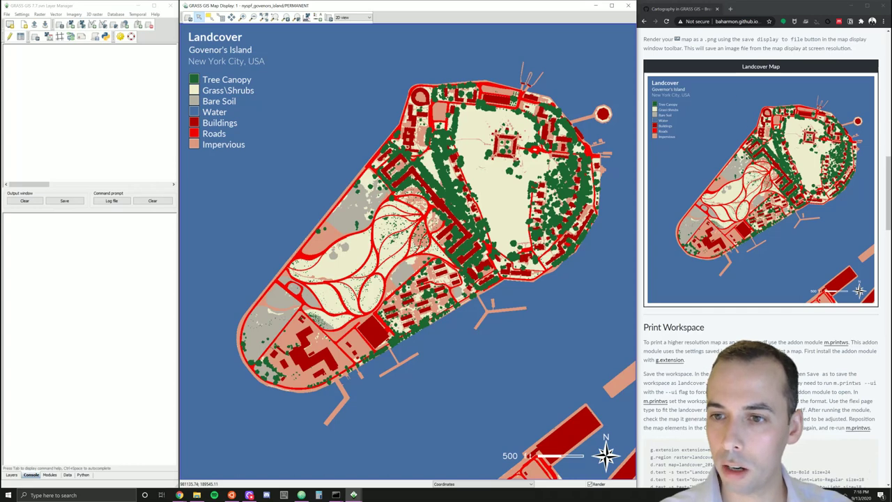
scroll(754, 211, "down", 5)
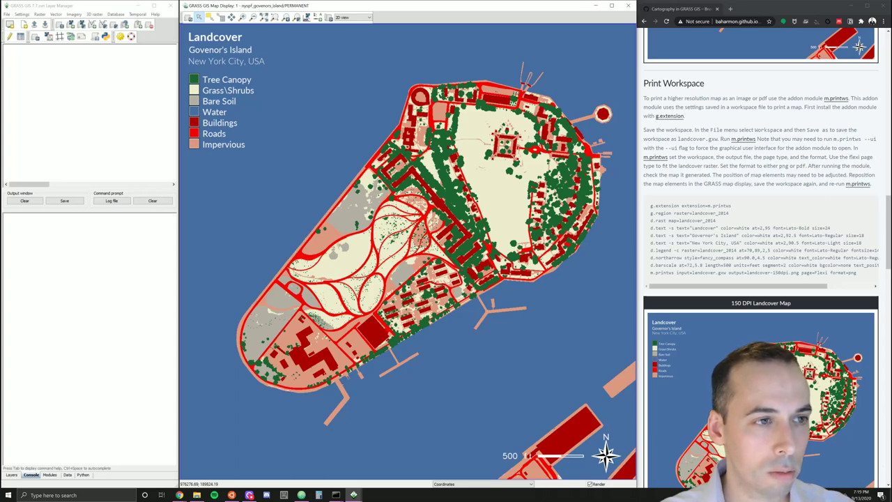
Run g.extension extension=m.printws in the console to install the m.printws addon.
left_click(21, 214)
type("g.ex")
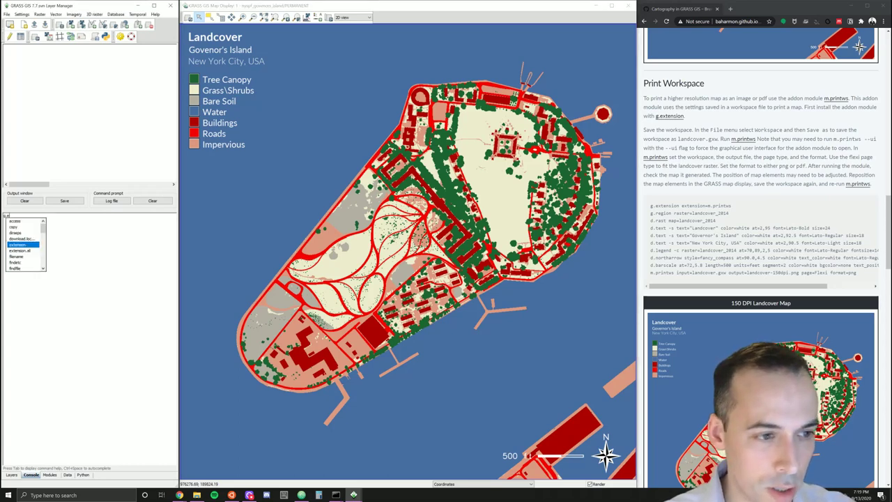
type("tens")
key("Return")
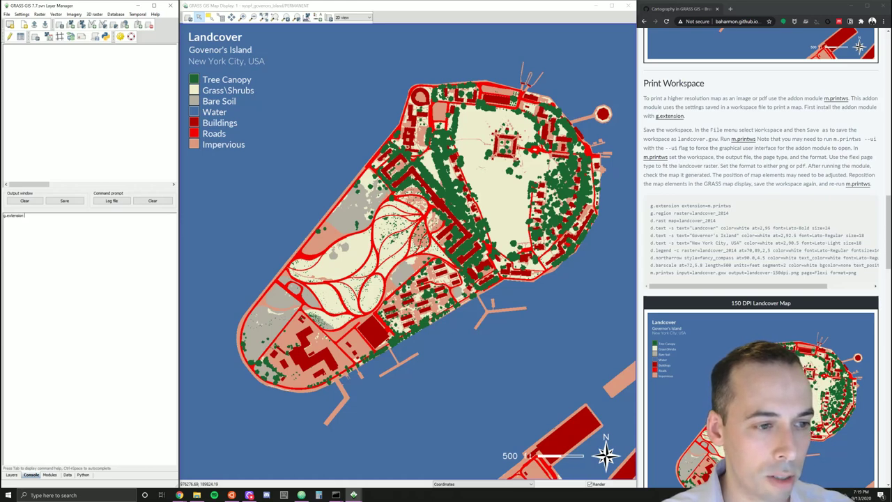
type("exten")
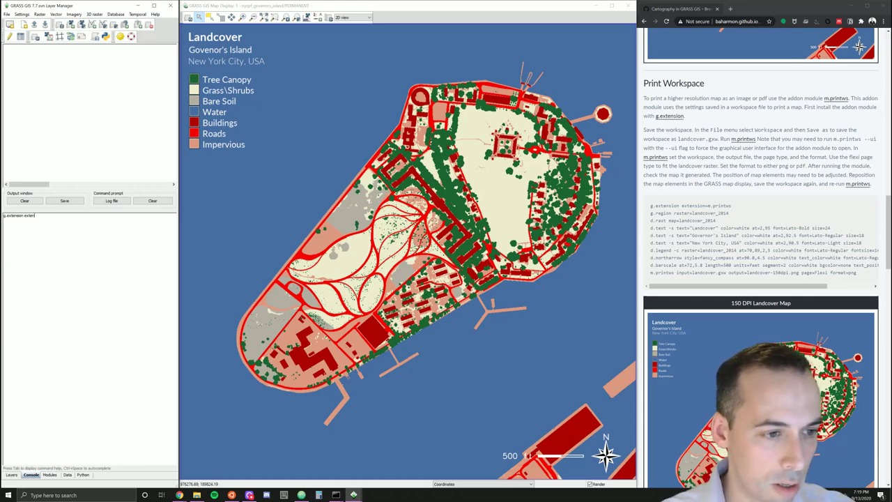
type("sion=m.printws")
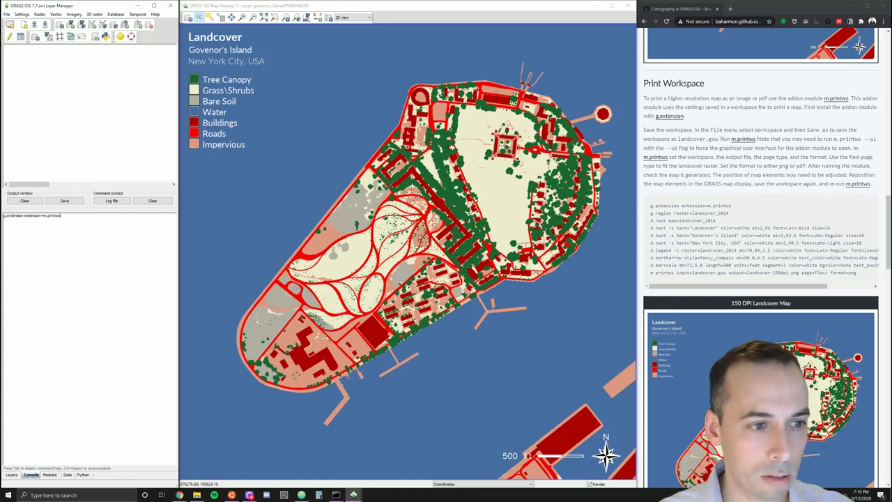
key("Return")
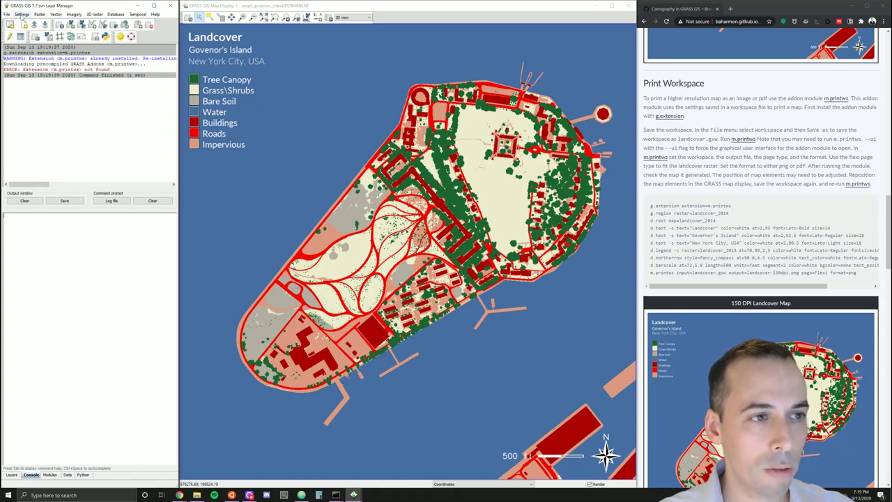
Review the Settings addon extension options without choosing one, then return to the map layer list.
left_click(21, 15)
mouse_move(55, 48)
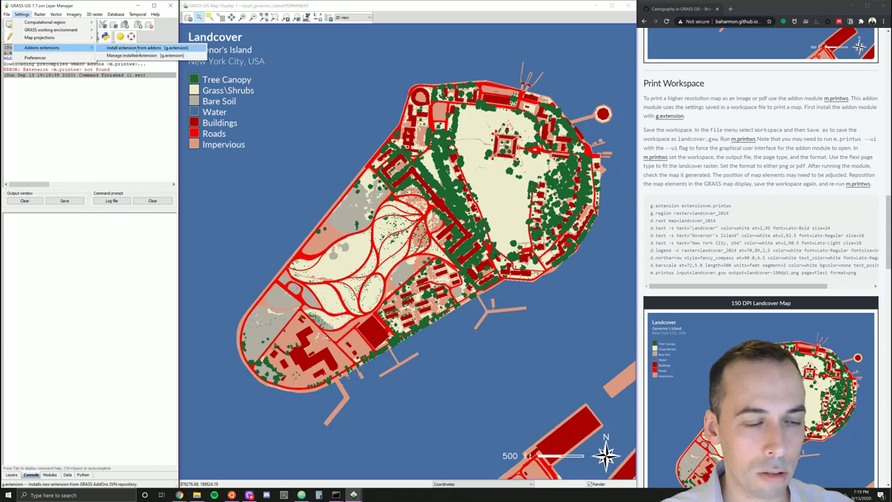
left_click(110, 263)
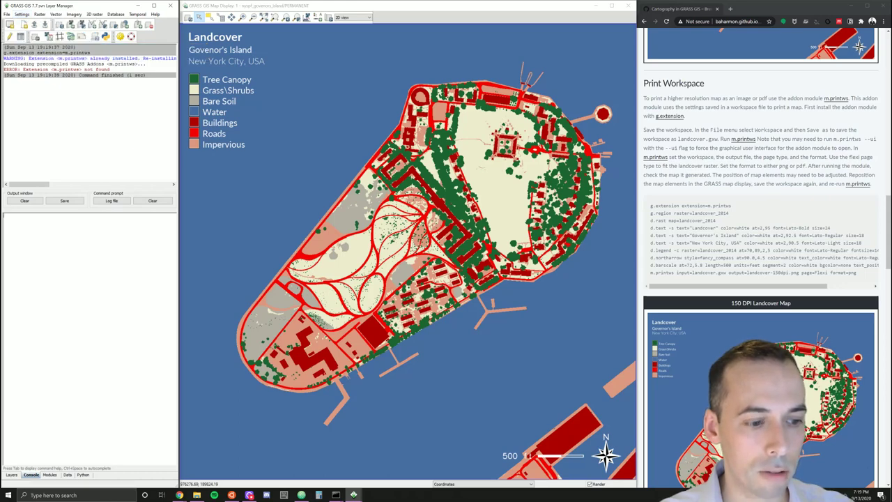
left_click(11, 475)
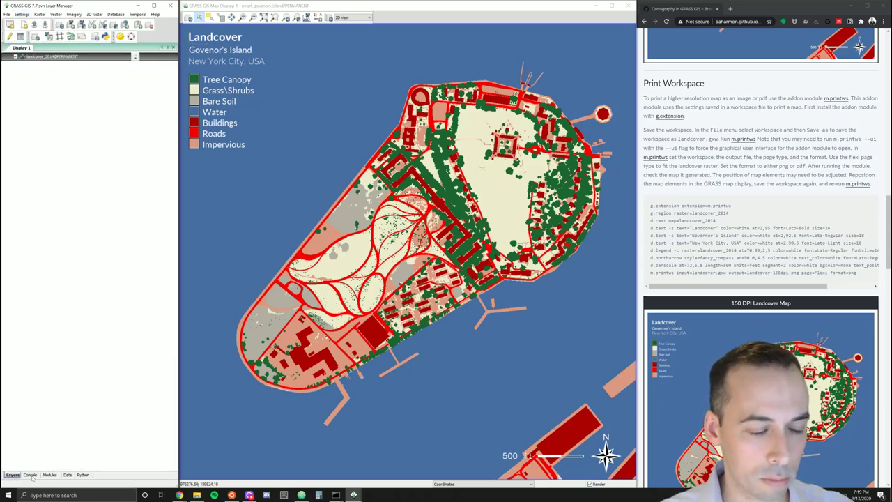
Launch m.printws --ui from the console to open its dialog.
left_click(32, 475)
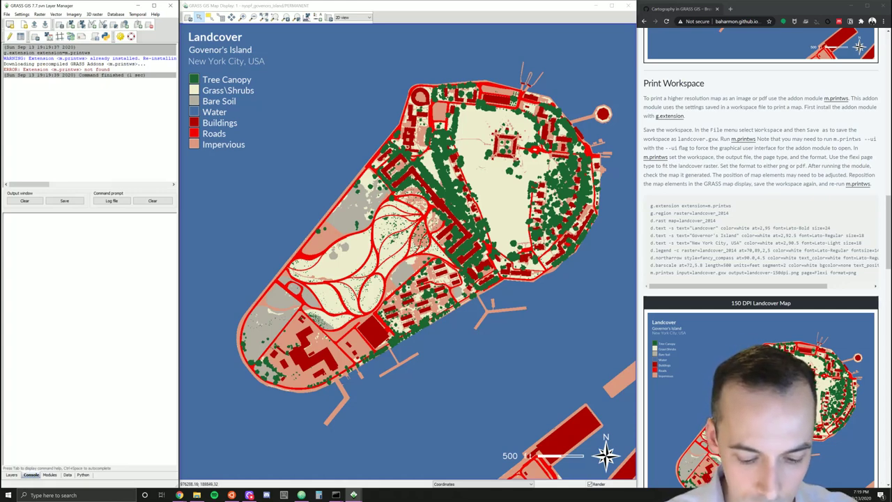
type("m.print")
key("Return")
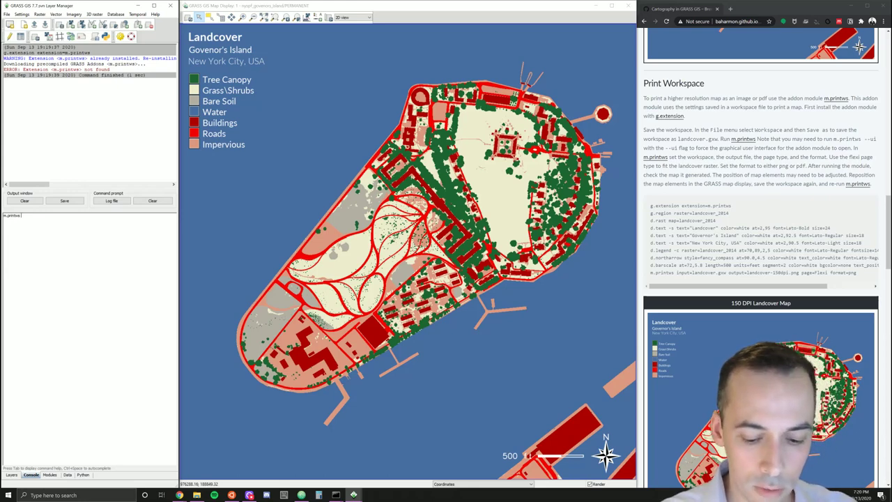
type("--")
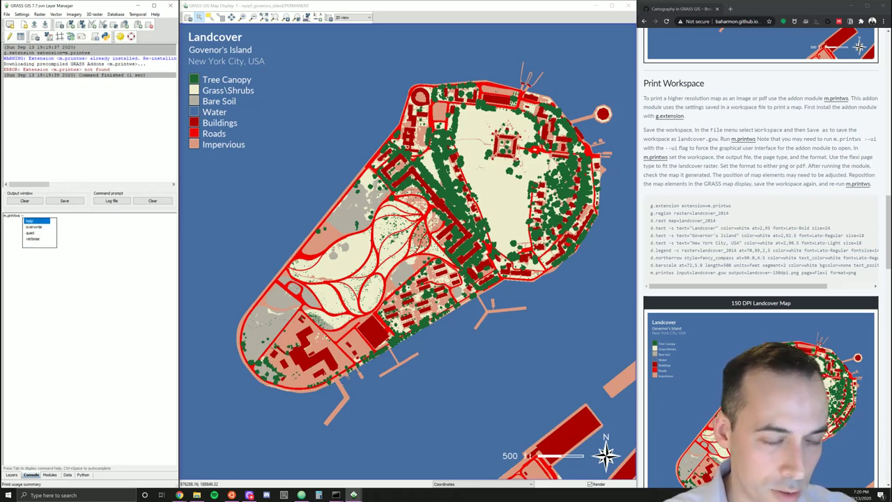
type("ui")
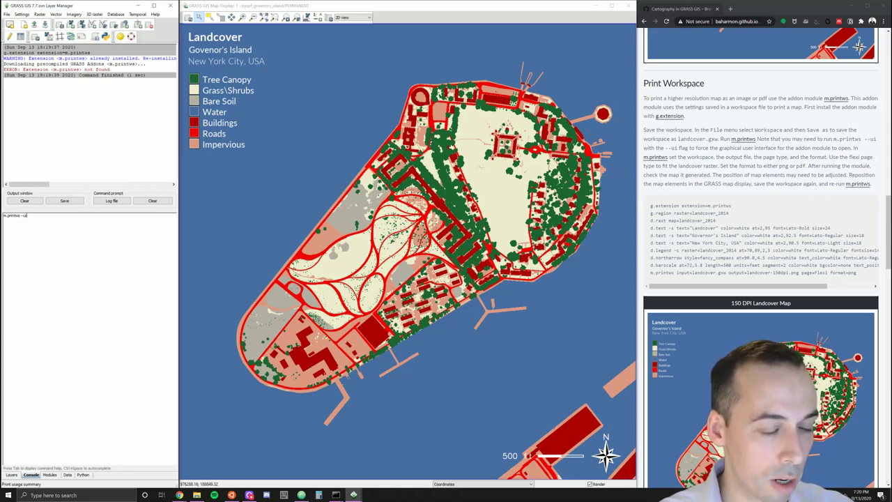
key("Return")
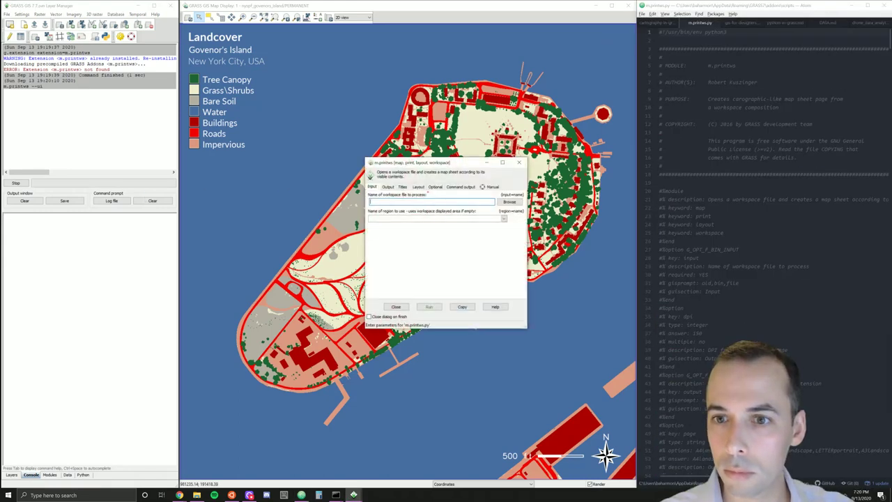
Reposition the m.printws dialog toward the map's centre alongside the tutorial browser.
left_click_drag(443, 166, 414, 125)
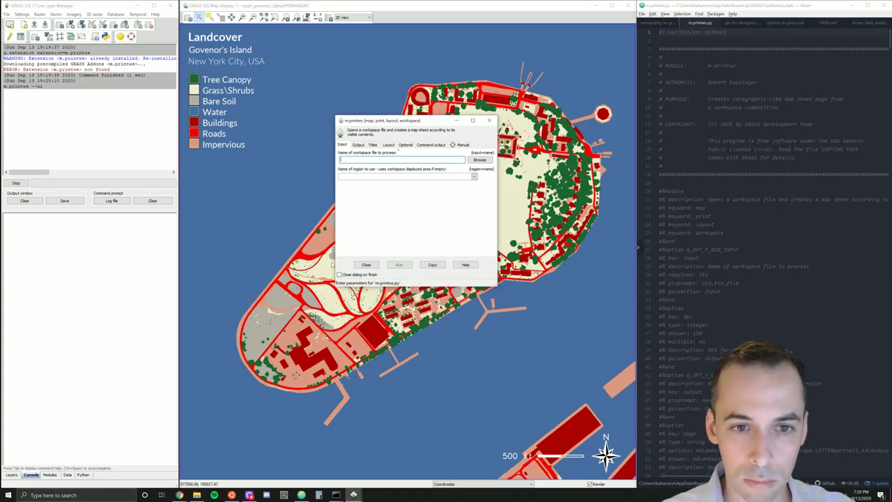
left_click(179, 495)
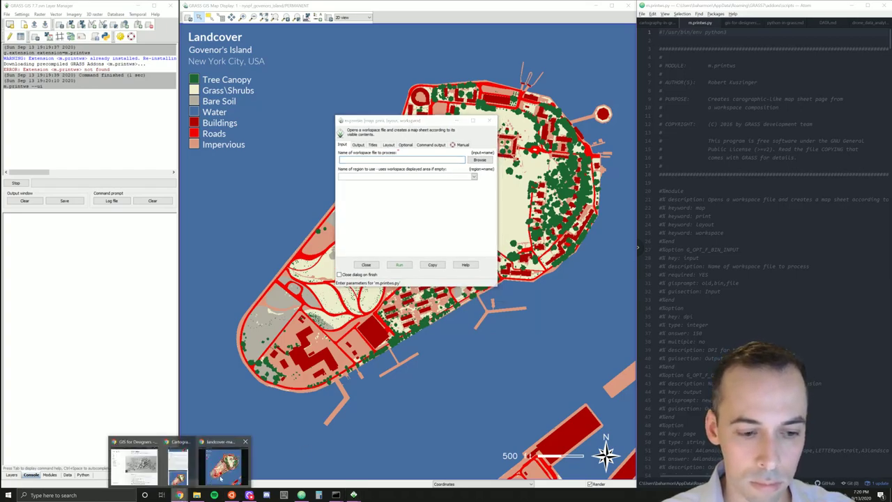
mouse_move(178, 464)
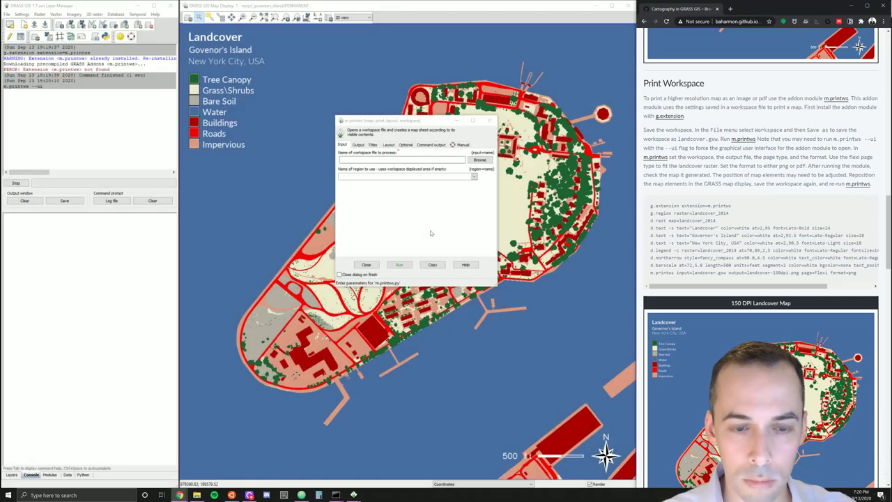
left_click(431, 231)
left_click_drag(388, 123, 359, 125)
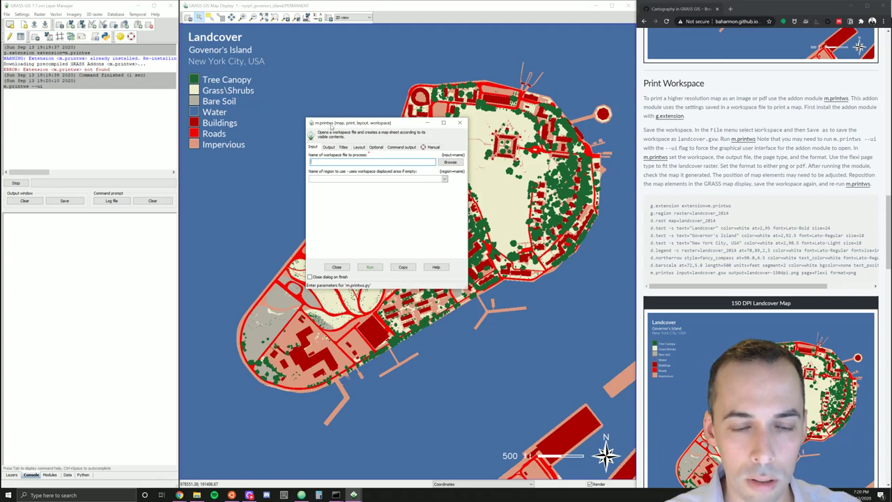
left_click_drag(368, 124, 109, 242)
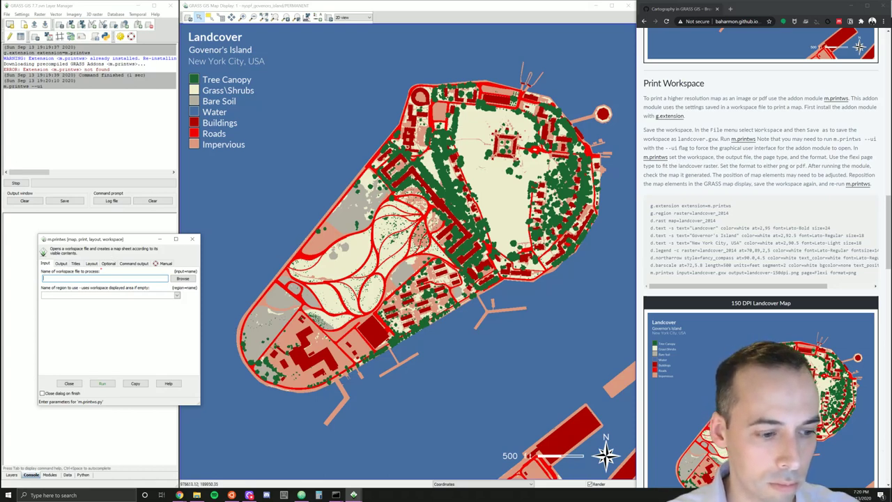
left_click_drag(89, 239, 249, 258)
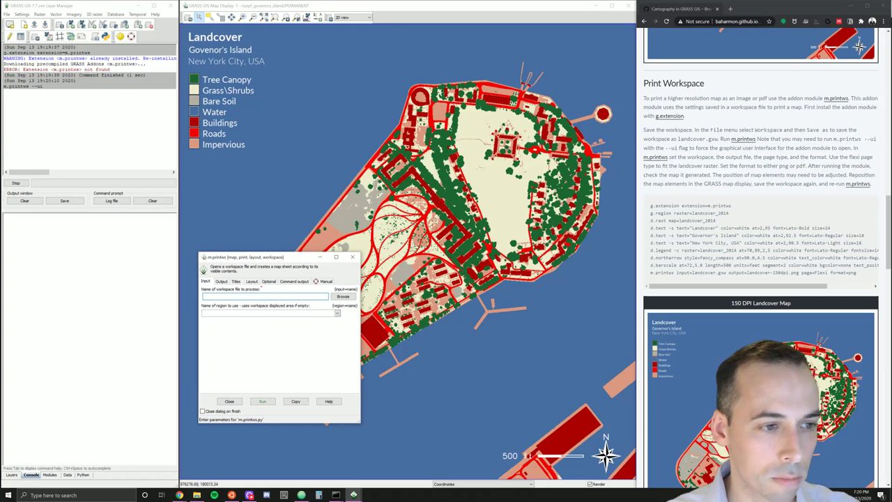
Set the computational region to match the landcover layer.
left_click(12, 474)
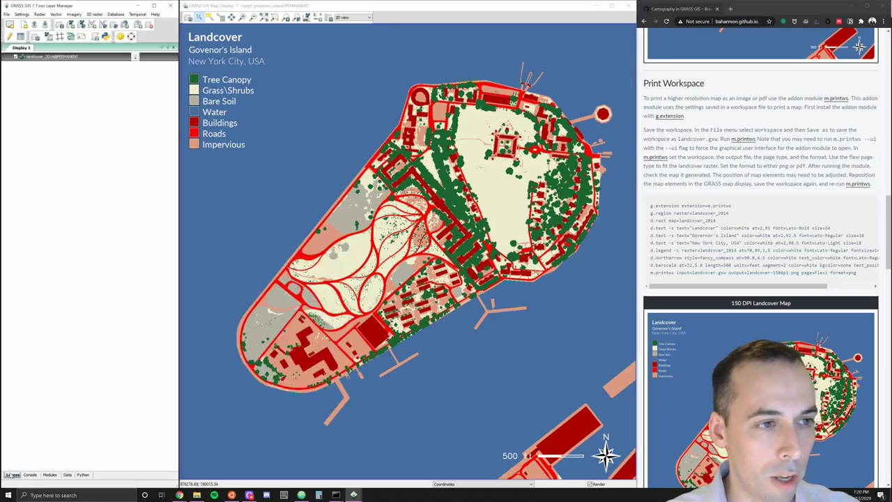
right_click(46, 58)
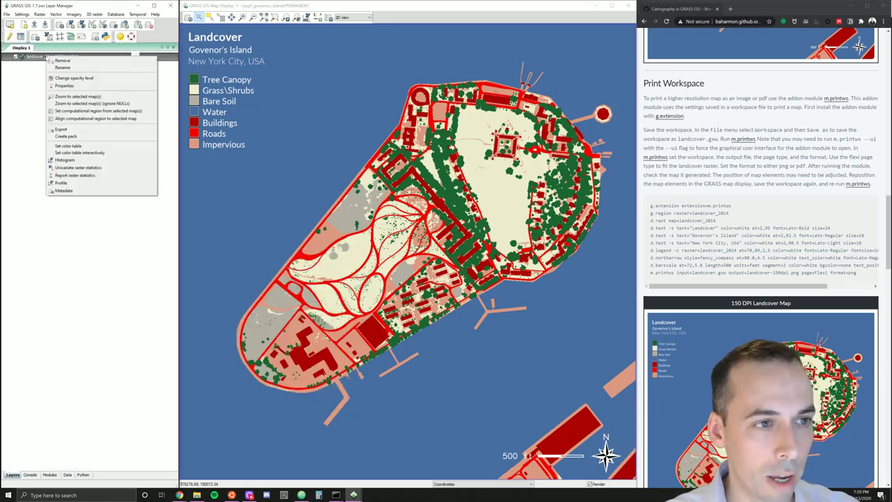
left_click(72, 113)
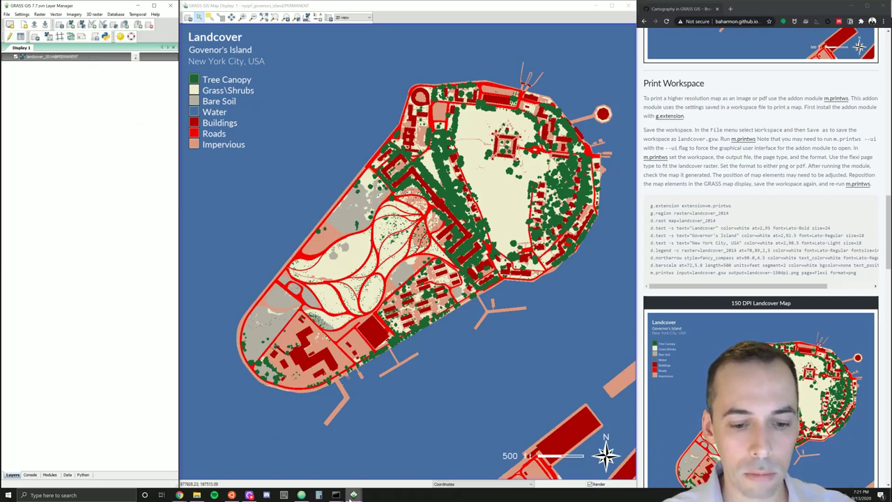
Bring the m.printws dialog forward and move it away from the map centre.
mouse_move(353, 493)
left_click(419, 474)
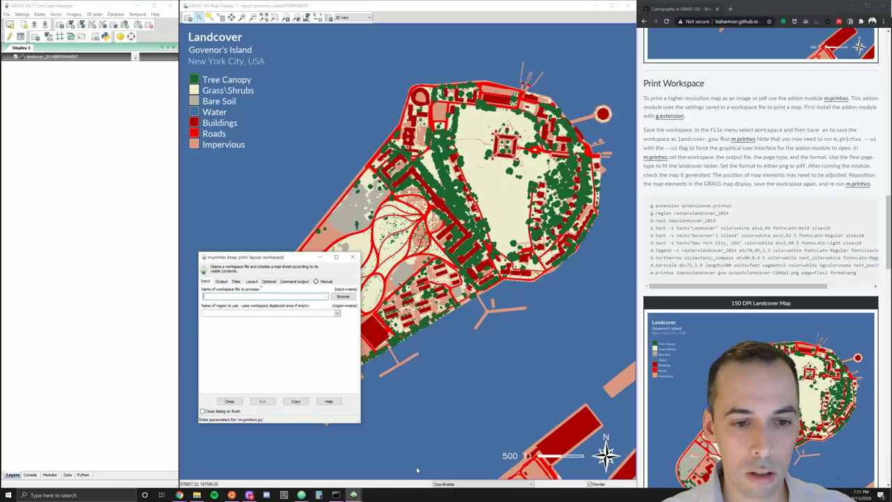
left_click_drag(264, 258, 410, 128)
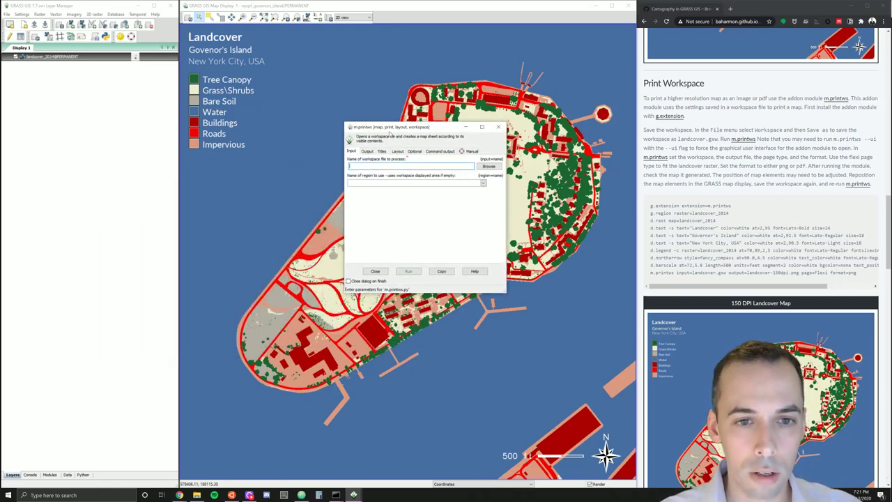
left_click_drag(390, 130, 341, 130)
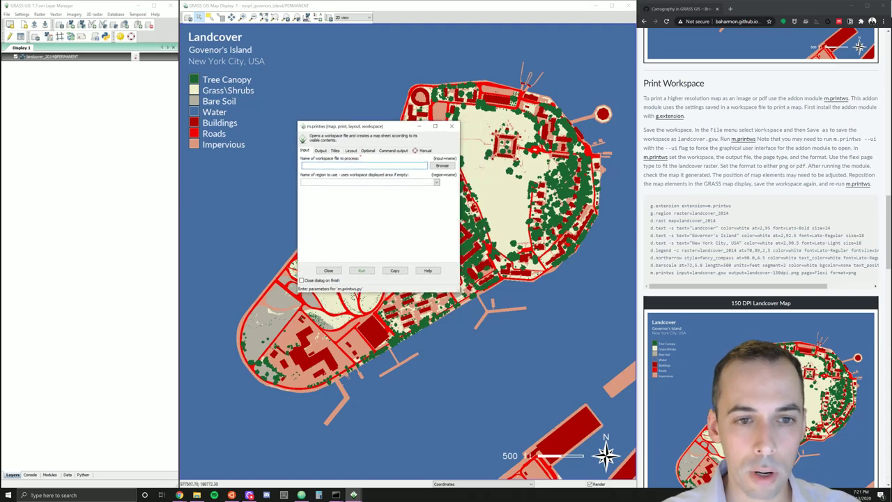
left_click(327, 129)
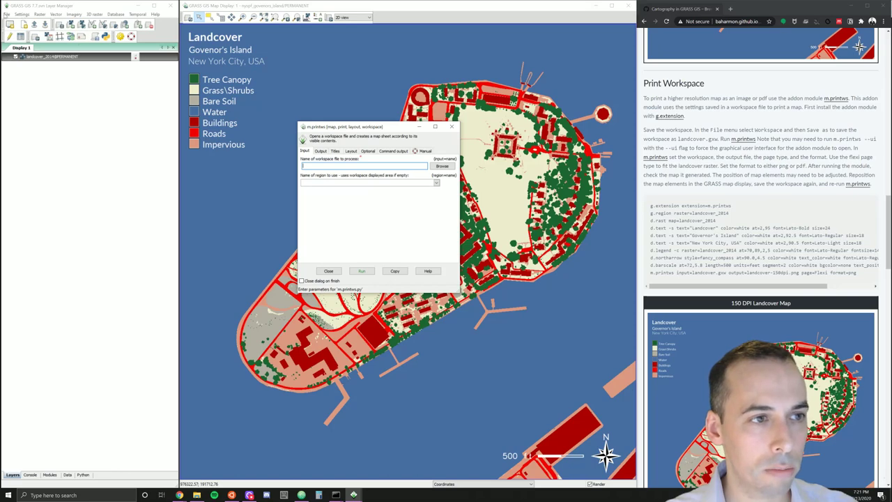
Start a workspace Save As and browse to the grassdata/nyspf_governors_island folder.
left_click(23, 15)
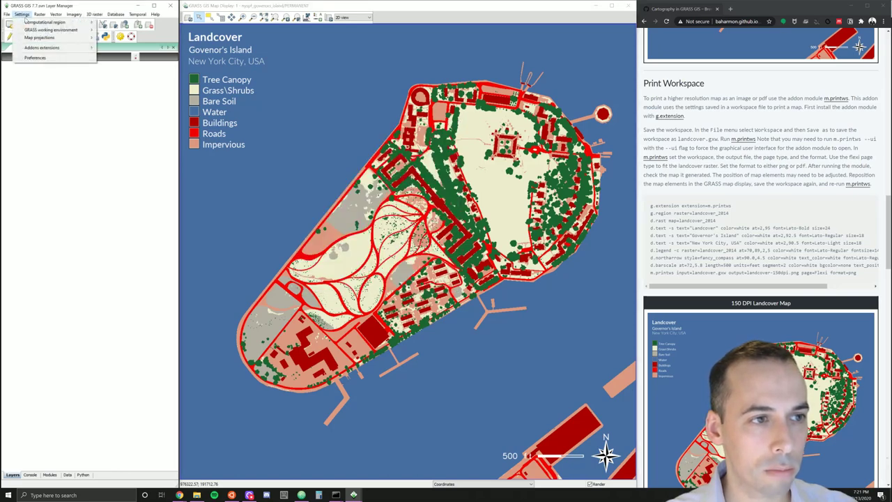
left_click(6, 14)
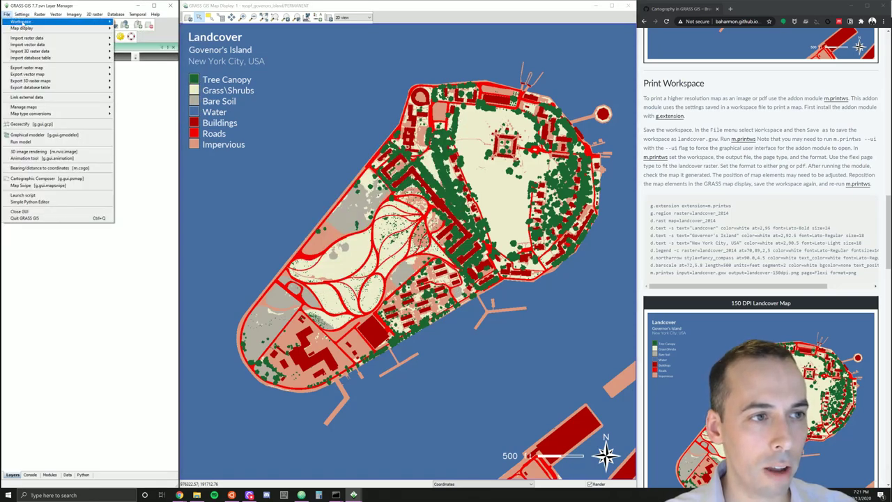
mouse_move(103, 25)
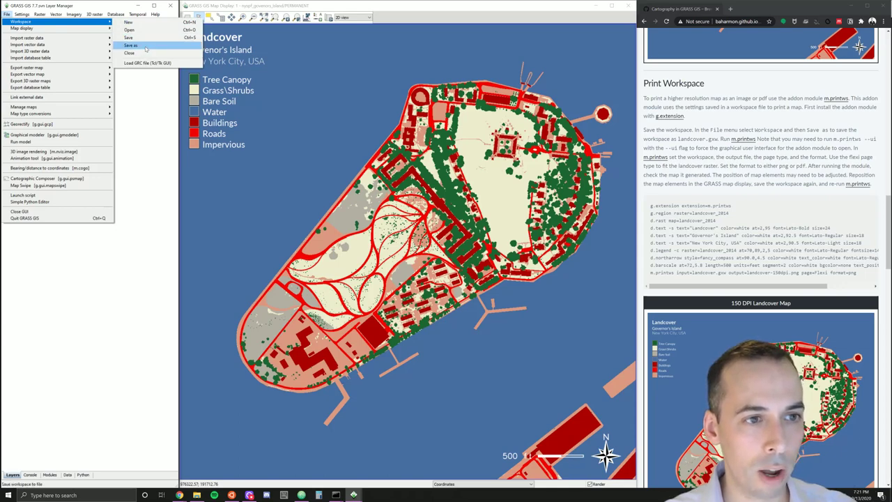
left_click(145, 47)
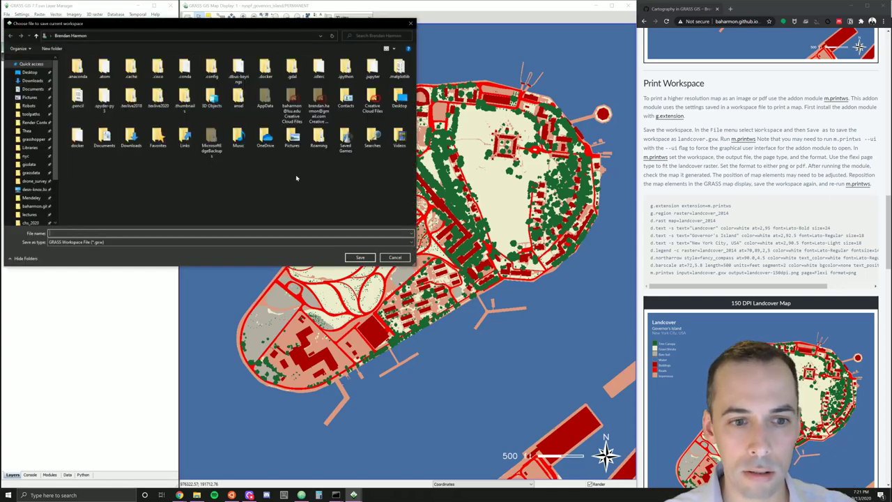
left_click_drag(171, 26, 262, 178)
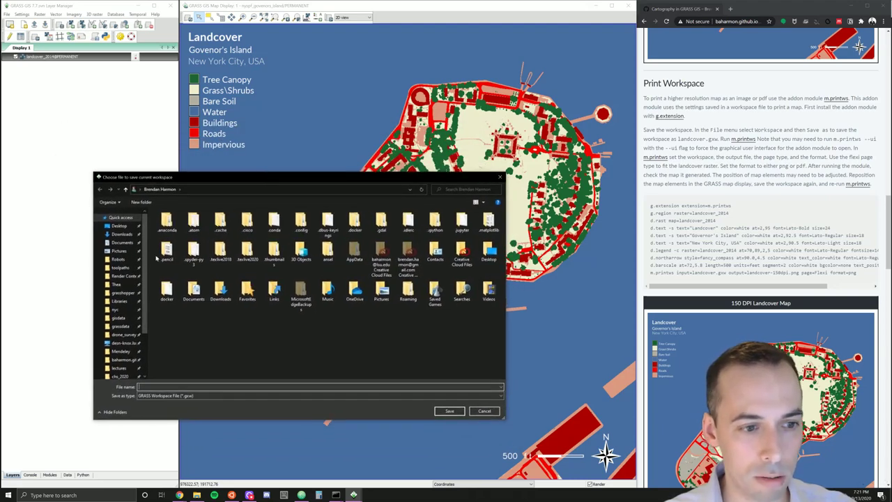
left_click(119, 326)
scroll(182, 342, "down", 4)
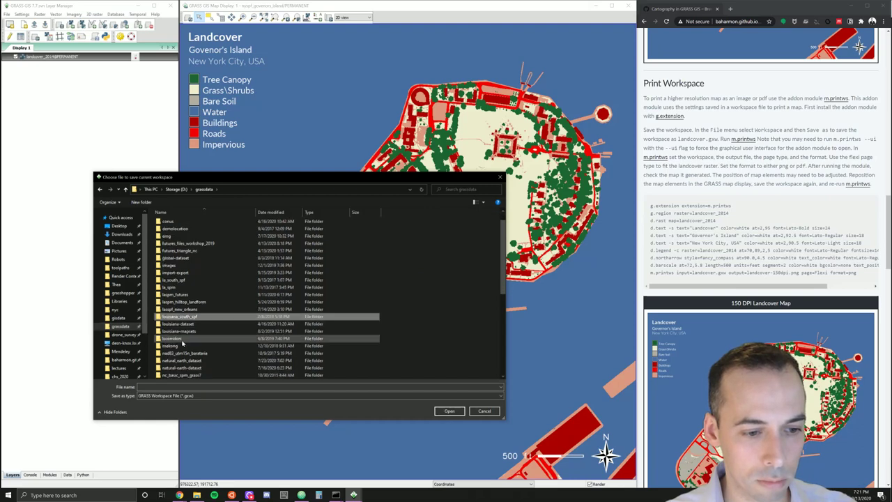
scroll(183, 344, "down", 5)
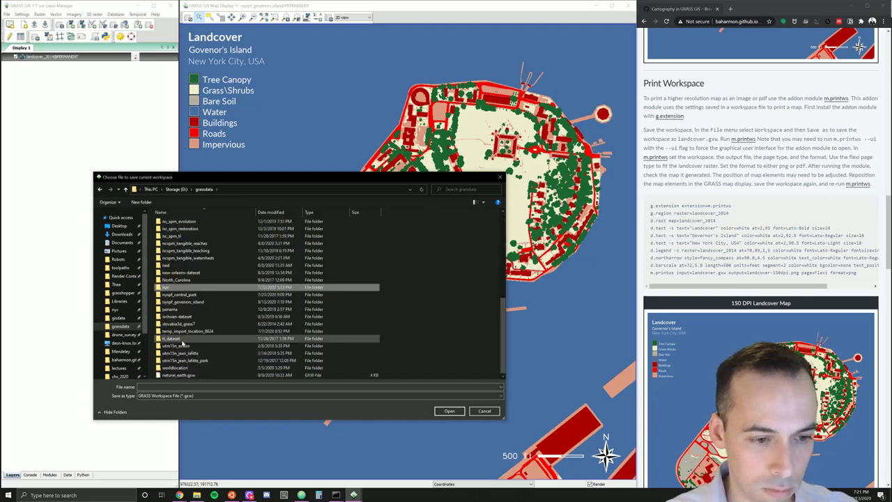
key("Down")
key("Down")
key("Return")
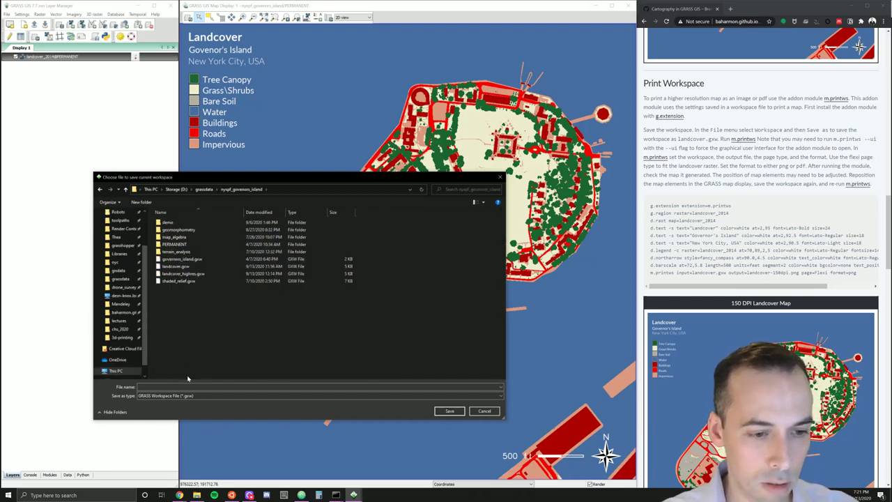
Name the workspace governors_island-2.gxw and save it.
left_click(185, 259)
left_click(171, 387)
left_click(170, 386)
type("-2.gxw")
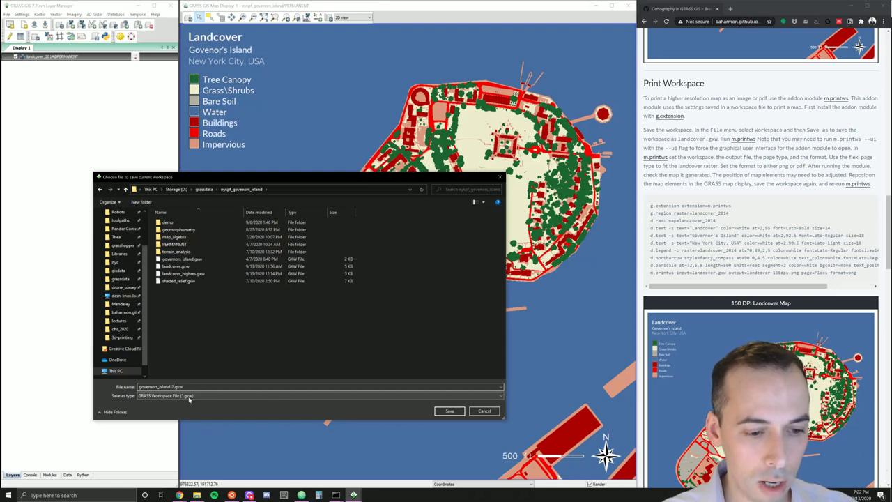
left_click(450, 411)
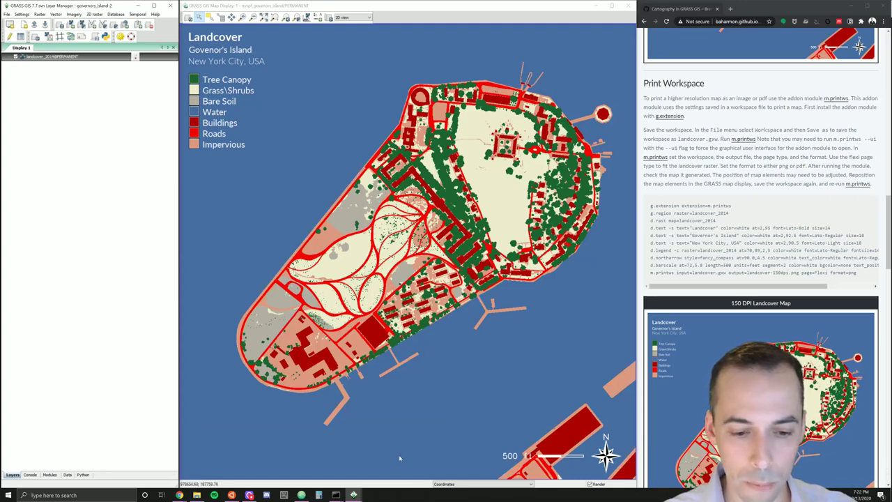
Bring the m.printws dialog to the front and move it off the map centre.
mouse_move(353, 494)
left_click(425, 462)
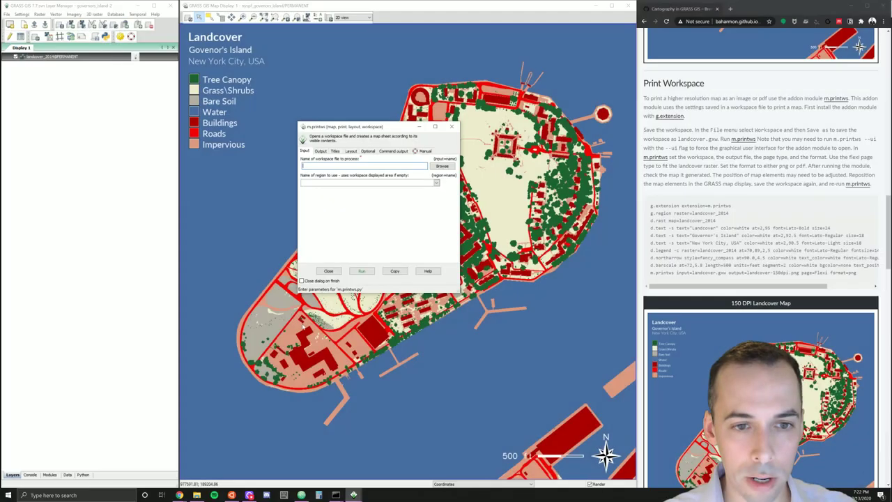
left_click_drag(338, 132, 183, 175)
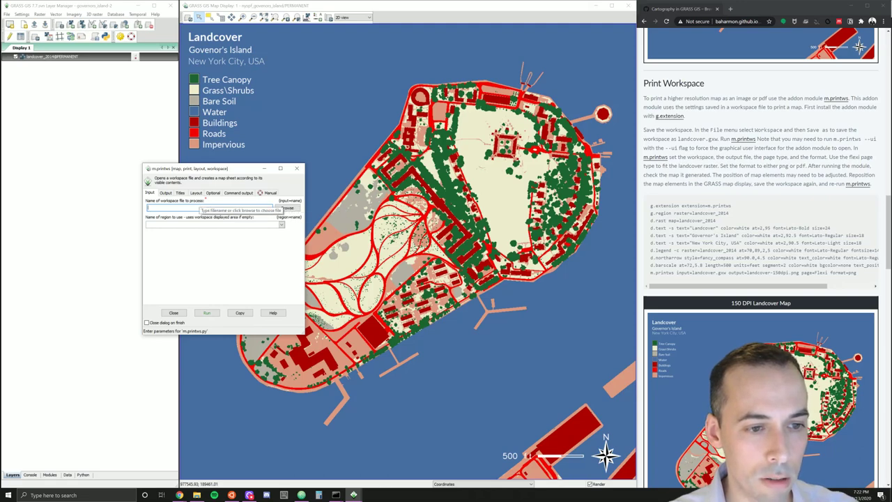
Choose governors_island-2.gxw from nyspf_governors_island as the workspace file to print.
left_click(288, 209)
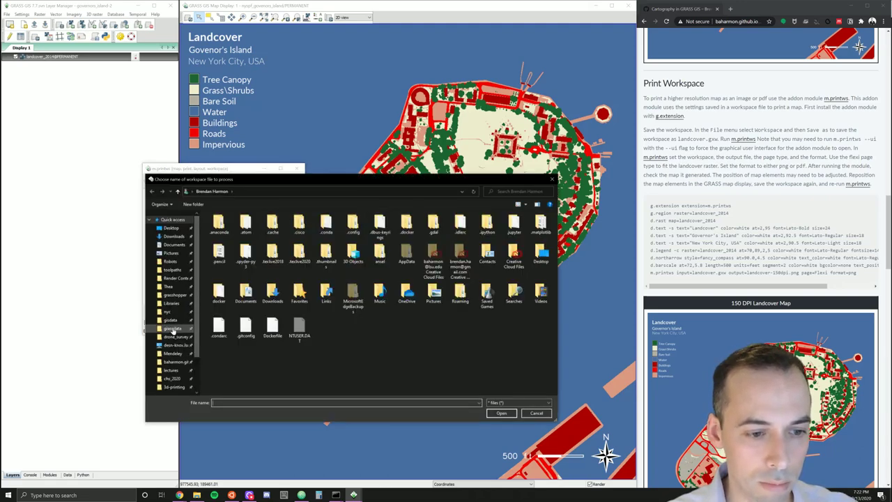
left_click(172, 329)
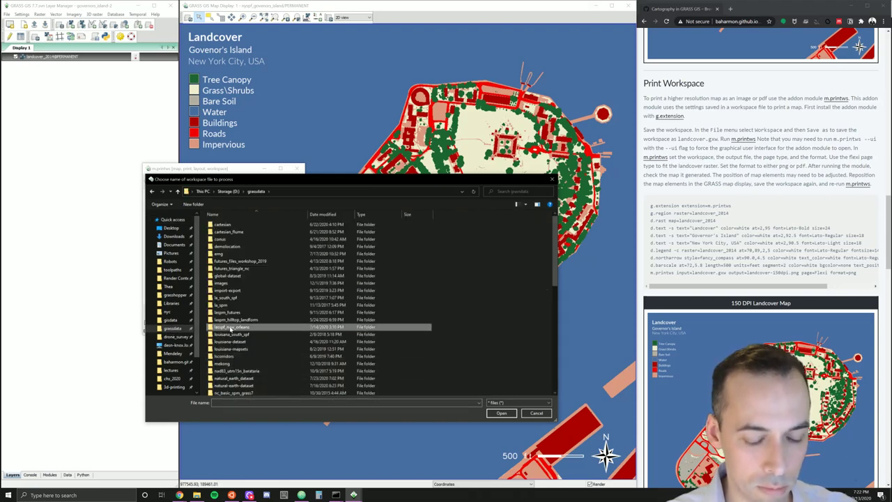
scroll(230, 328, "down", 5)
key("Down")
key("Down")
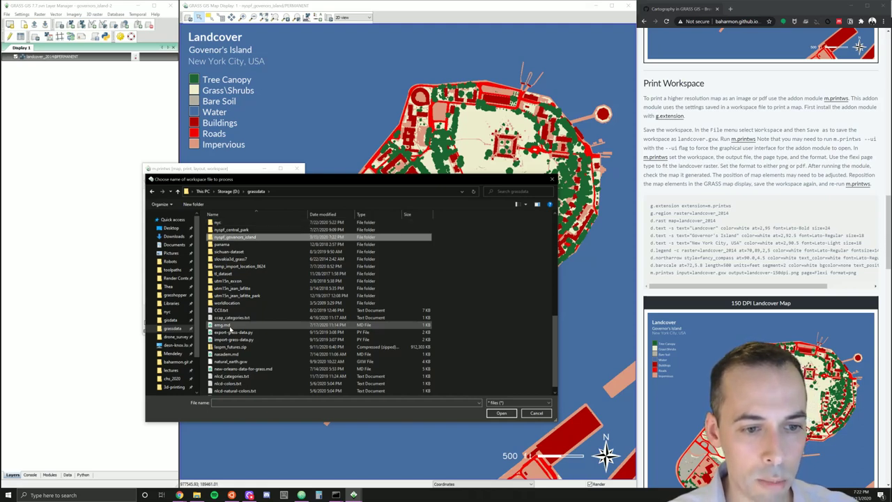
key("Return")
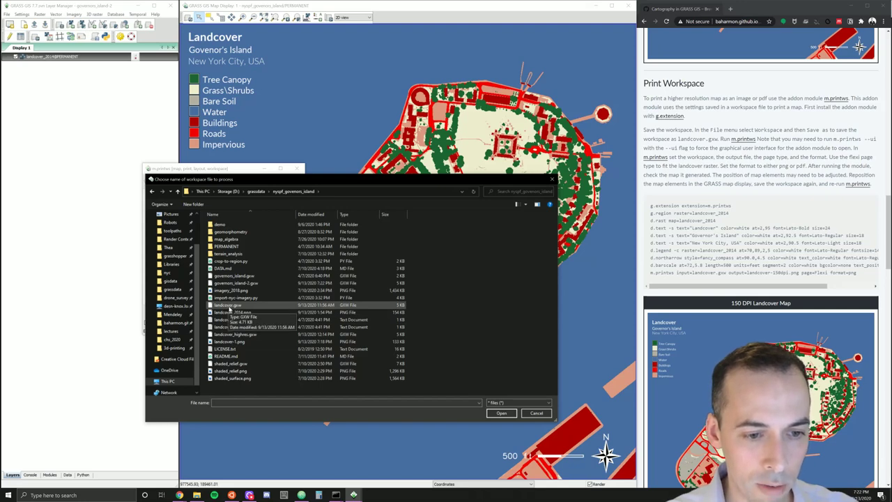
left_click(229, 306)
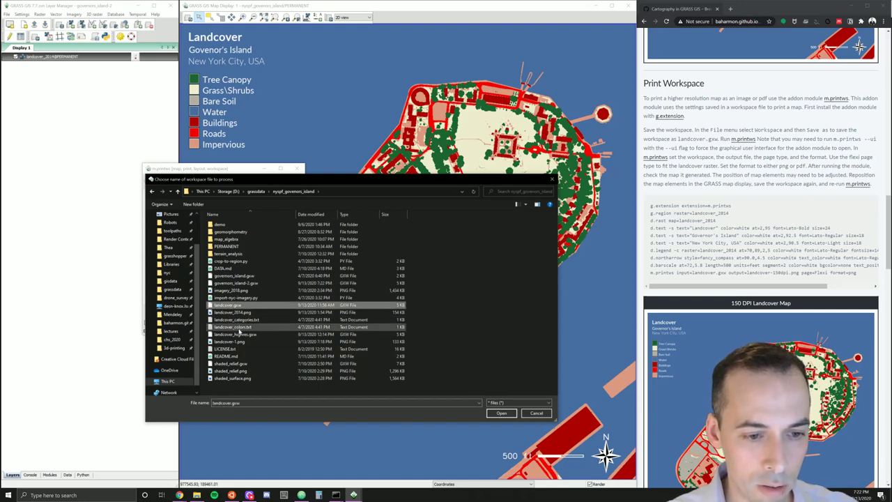
left_click(217, 286)
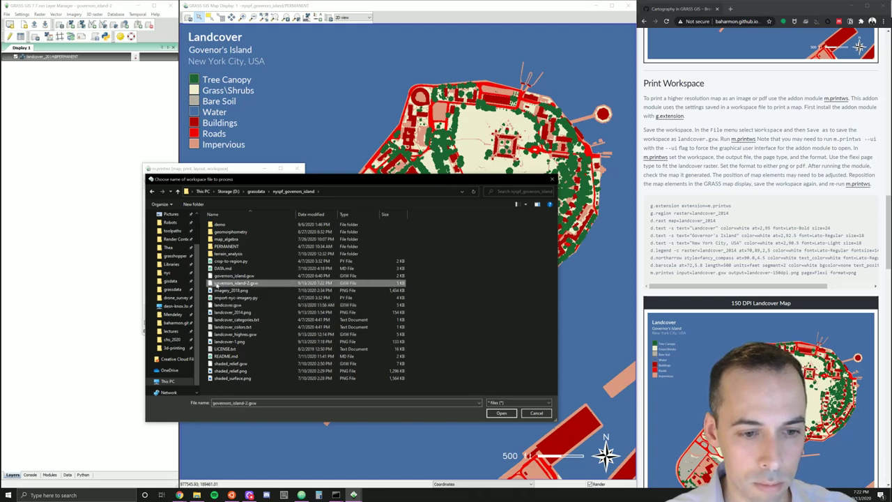
left_click(501, 412)
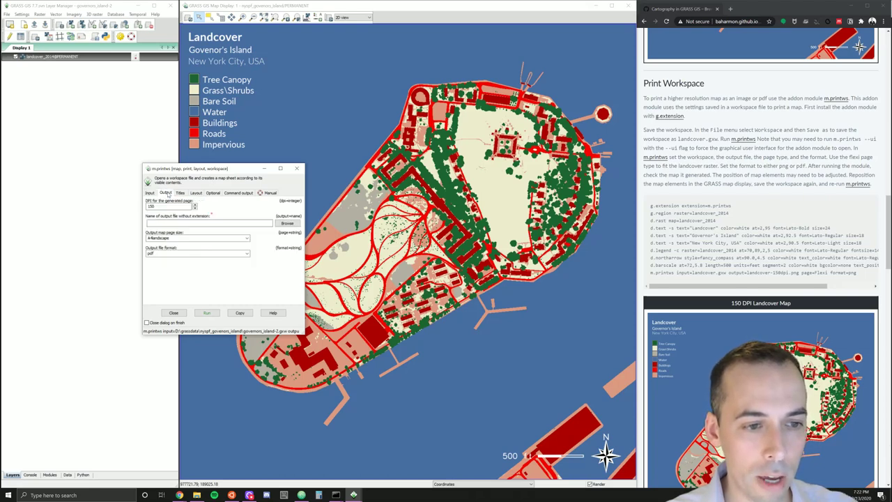
Set the print output file to landcover-2 in the nyspf_governors_island folder, at 150 DPI.
double_click(155, 206)
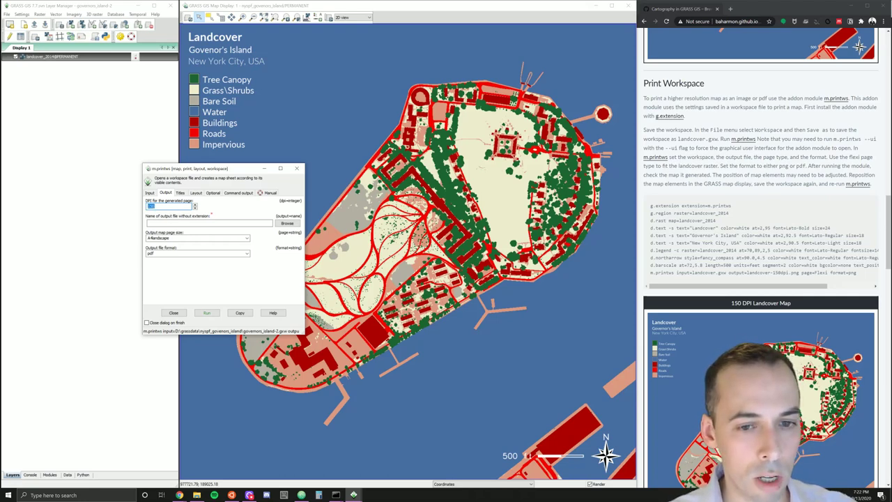
left_click(185, 223)
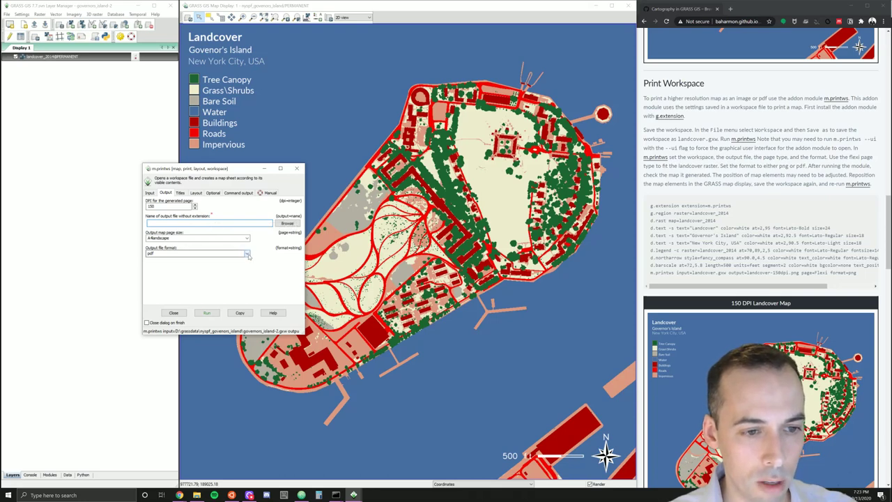
left_click(295, 225)
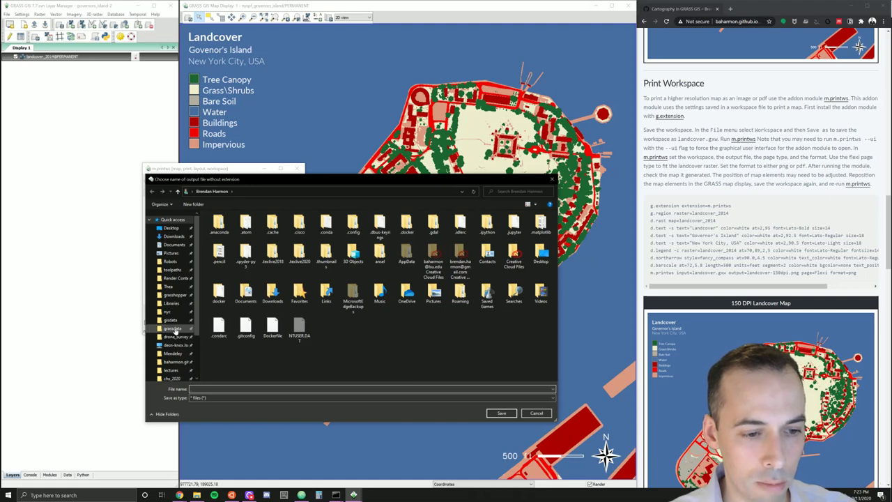
left_click(175, 329)
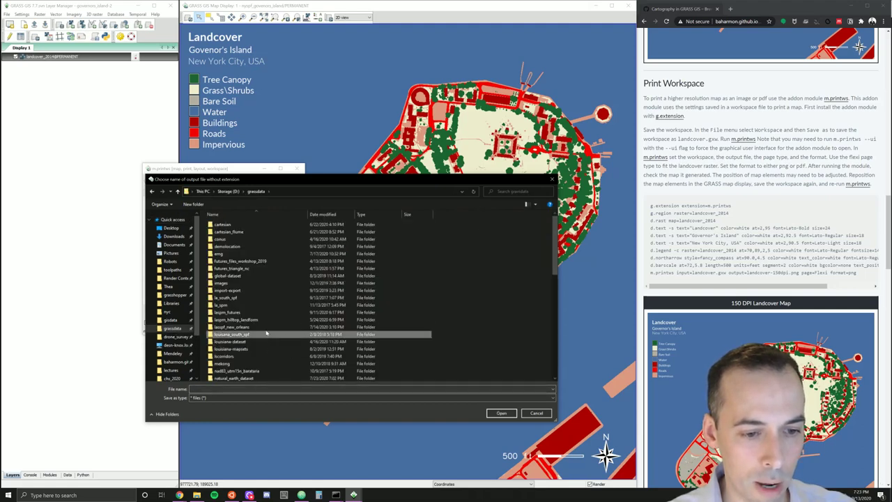
scroll(265, 332, "down", 7)
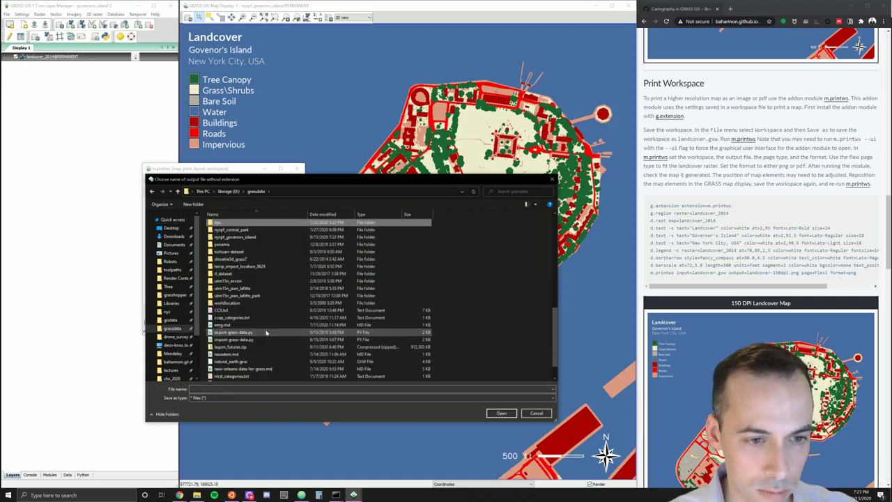
double_click(265, 237)
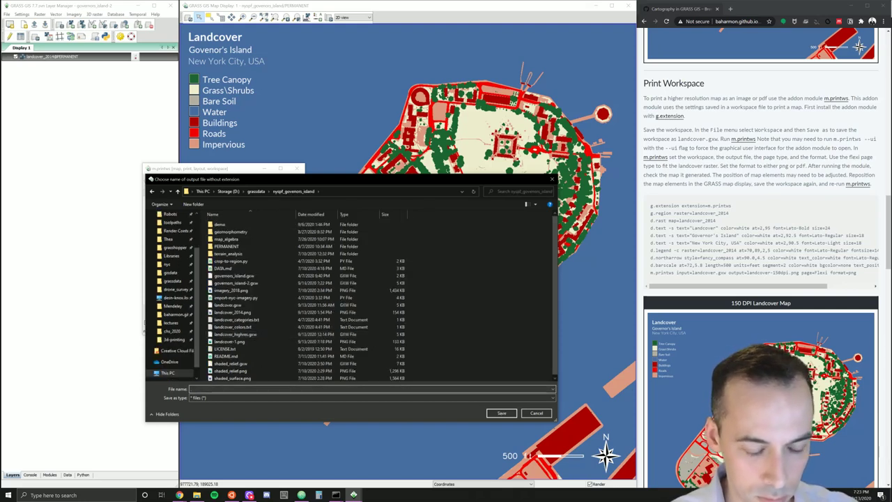
type("land")
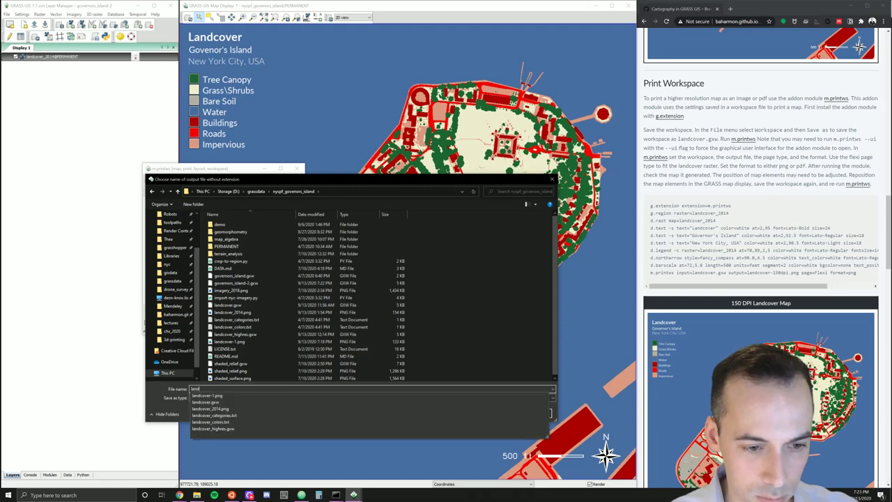
type("cover-2")
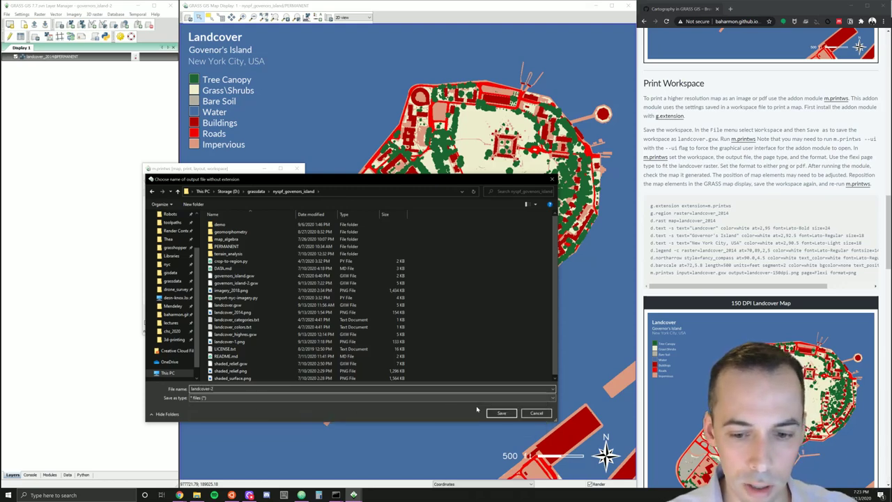
left_click(501, 413)
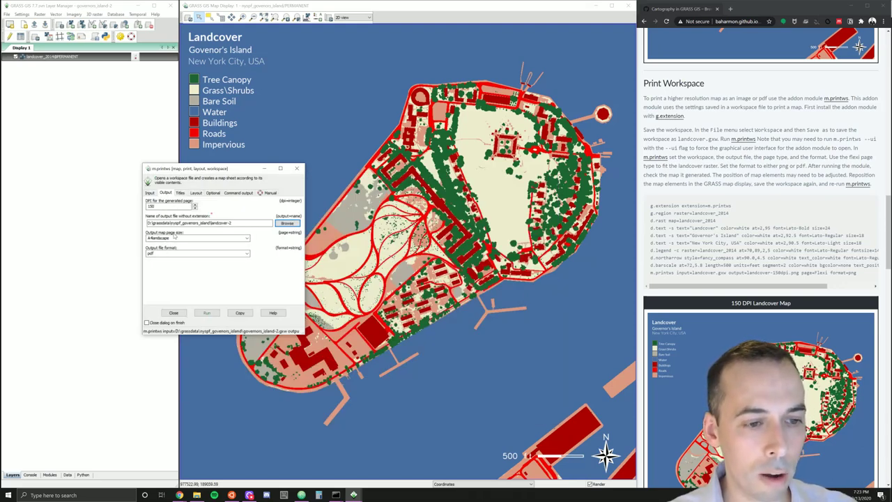
Choose the Flexi page size and png output format, then check the title and layout settings.
left_click(247, 239)
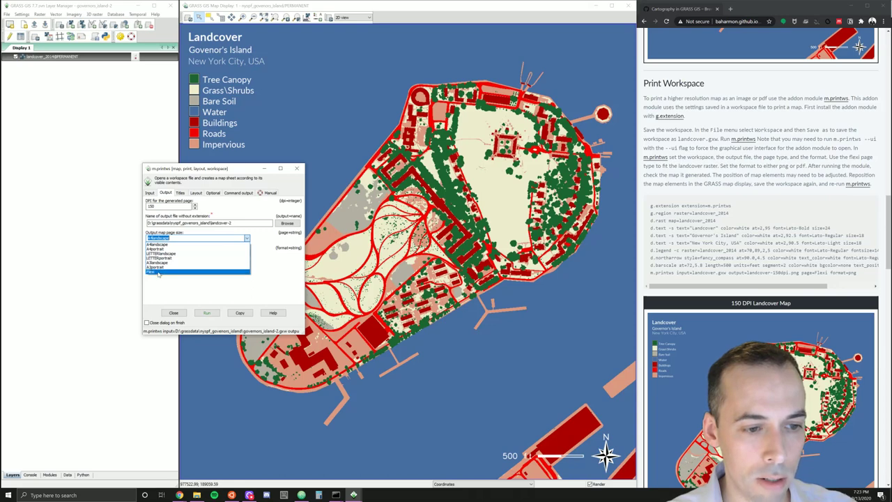
left_click(158, 271)
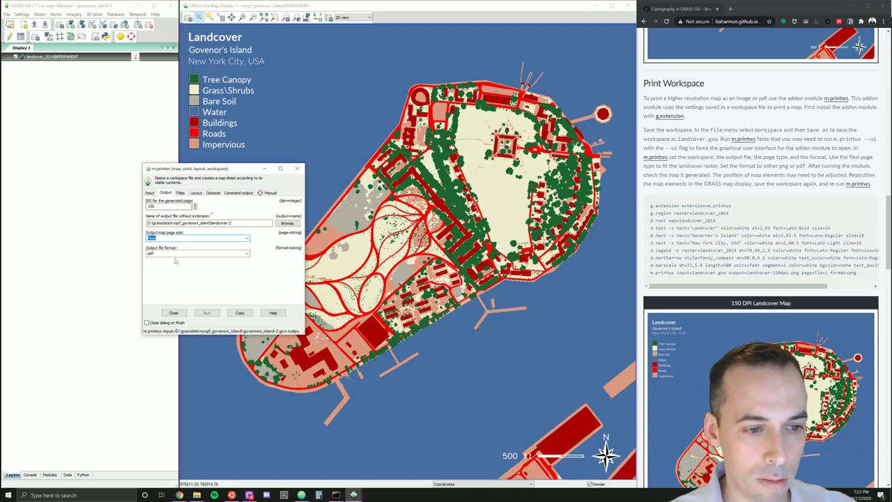
key("Tab")
left_click(247, 255)
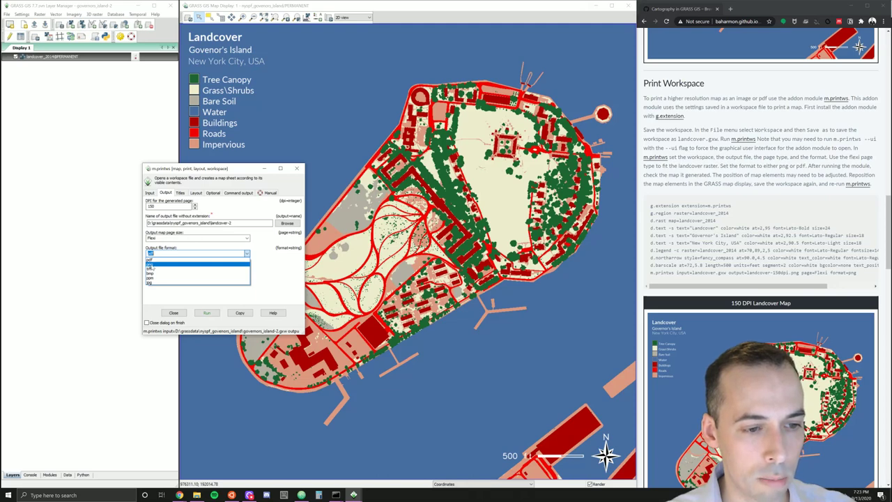
left_click(150, 265)
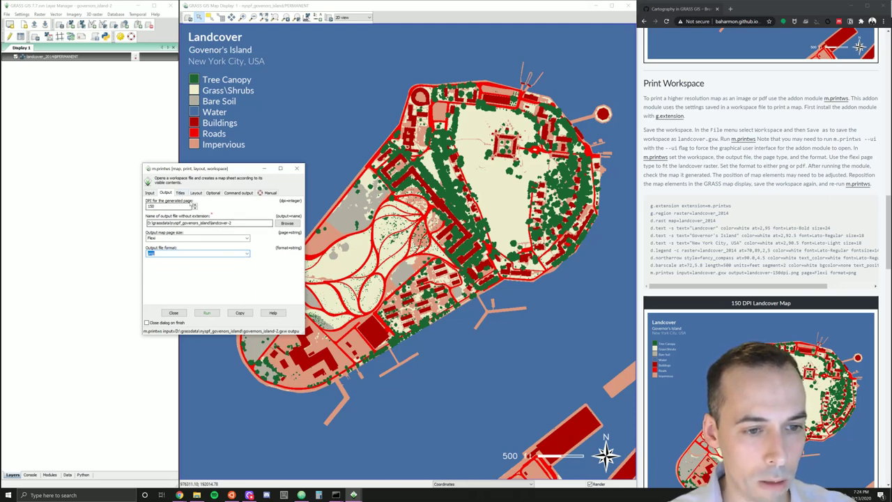
left_click(178, 195)
left_click(196, 196)
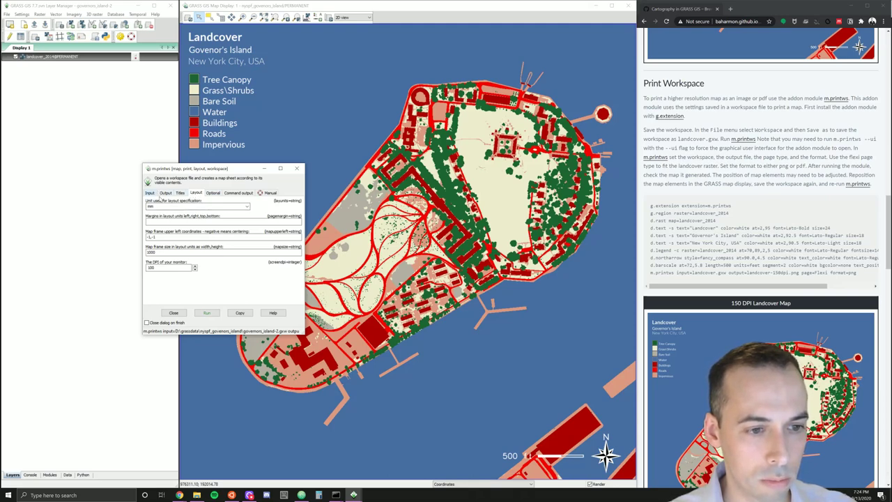
Run the workspace print from the Input tab, which fails with the 'sh' not recognized error, then move the dialog left.
left_click(149, 193)
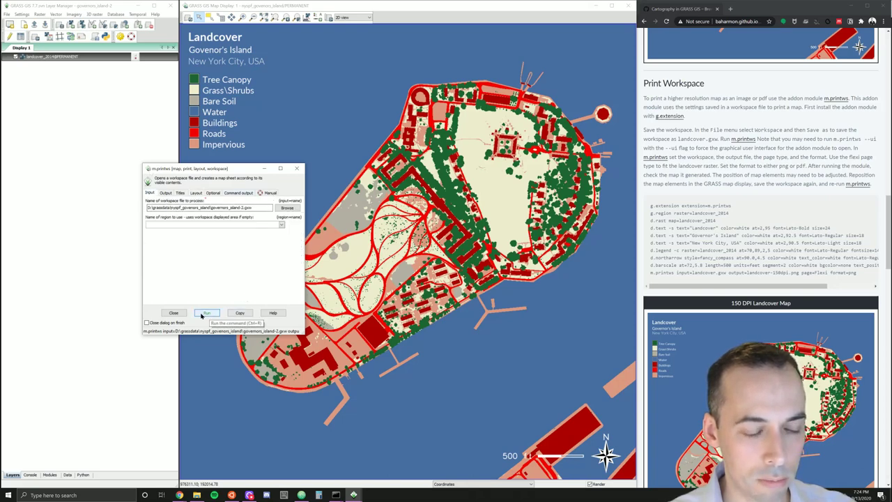
left_click(204, 314)
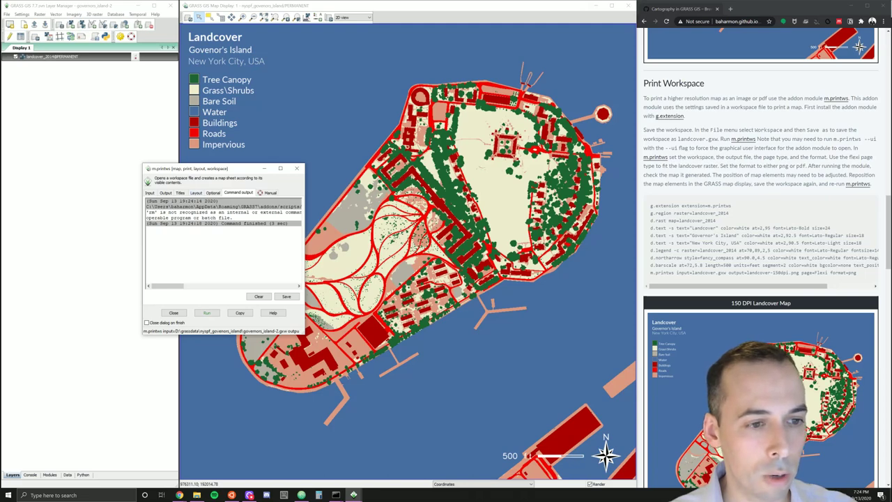
left_click(167, 193)
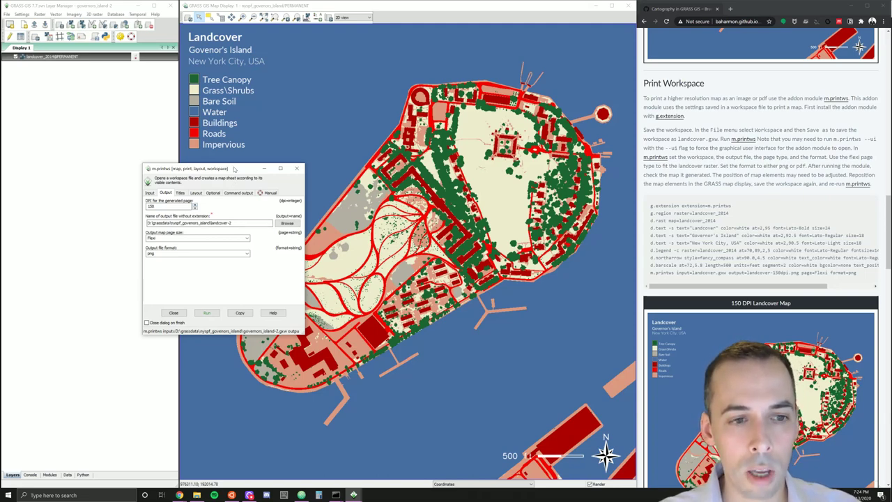
left_click_drag(234, 168, 156, 193)
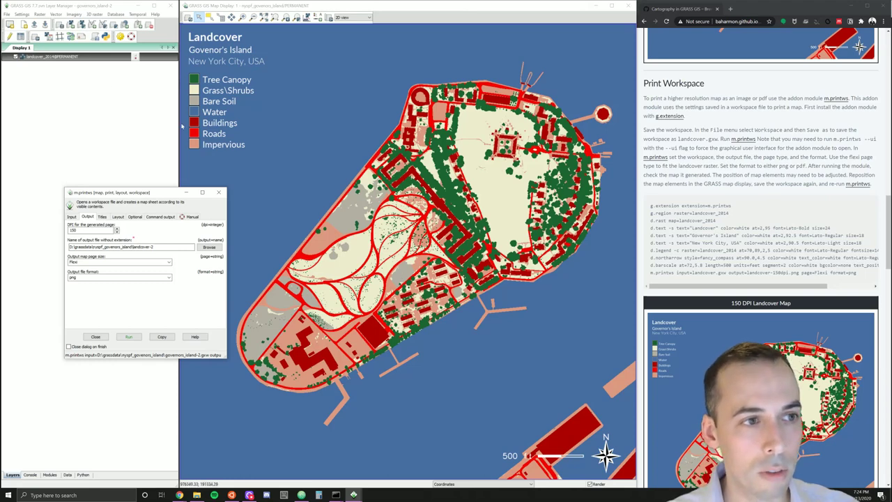
Resave the workspace through File > Workspace > Save as.
left_click(29, 17)
left_click(29, 16)
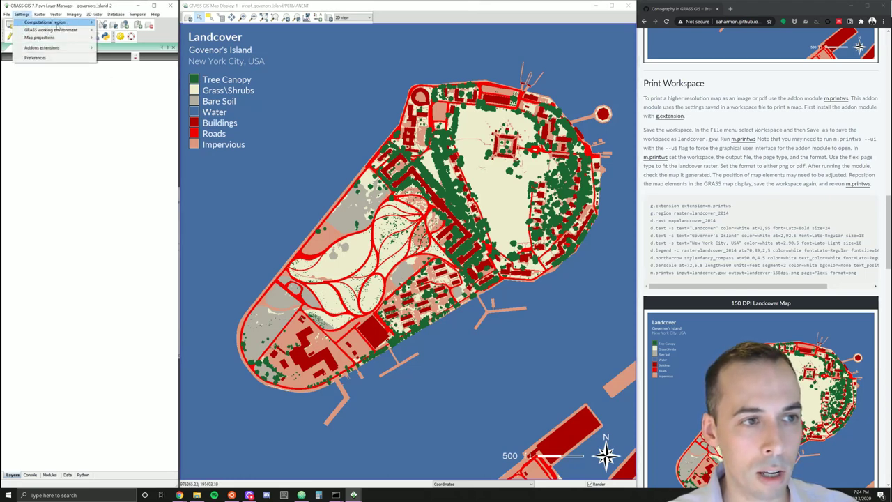
mouse_move(56, 29)
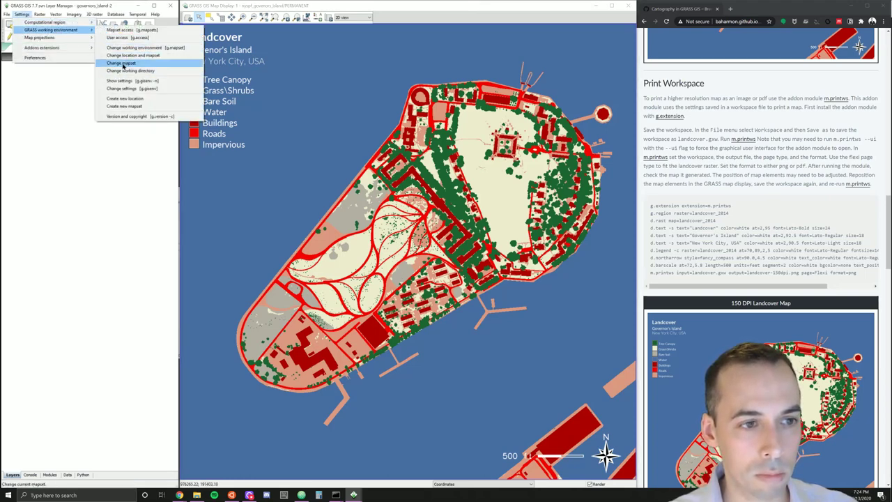
left_click(6, 14)
mouse_move(66, 23)
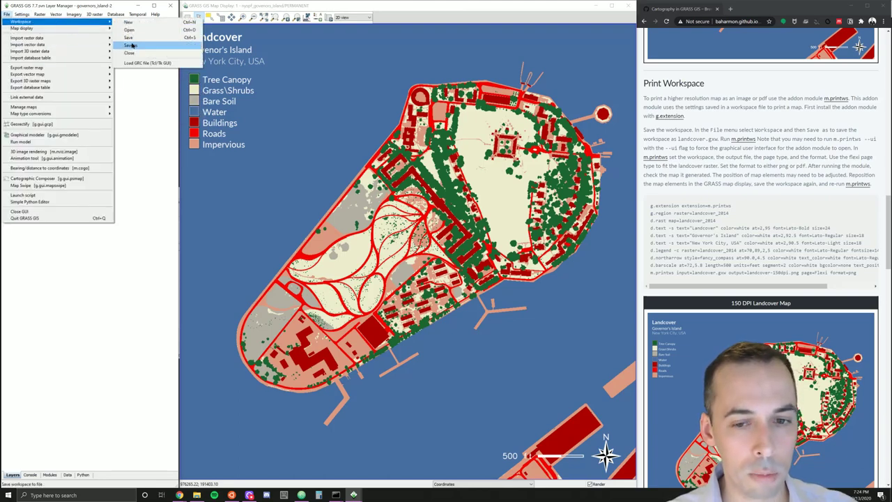
left_click(132, 45)
Enable 'Allow output files to overwrite' in m.printws and run the print again.
mouse_move(353, 494)
left_click(430, 463)
left_click(134, 217)
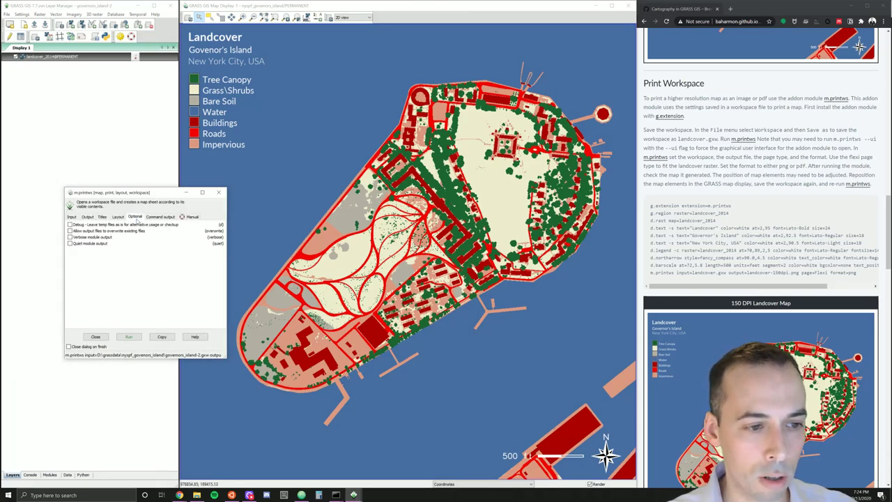
left_click(120, 230)
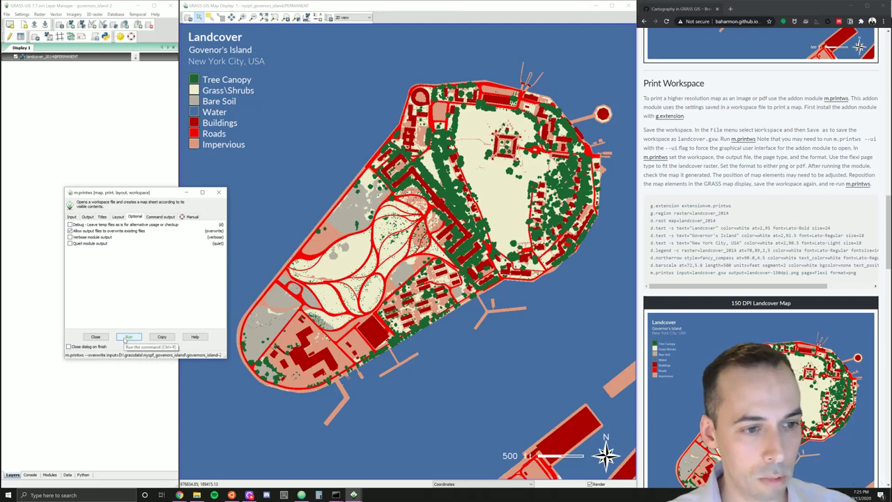
left_click(127, 338)
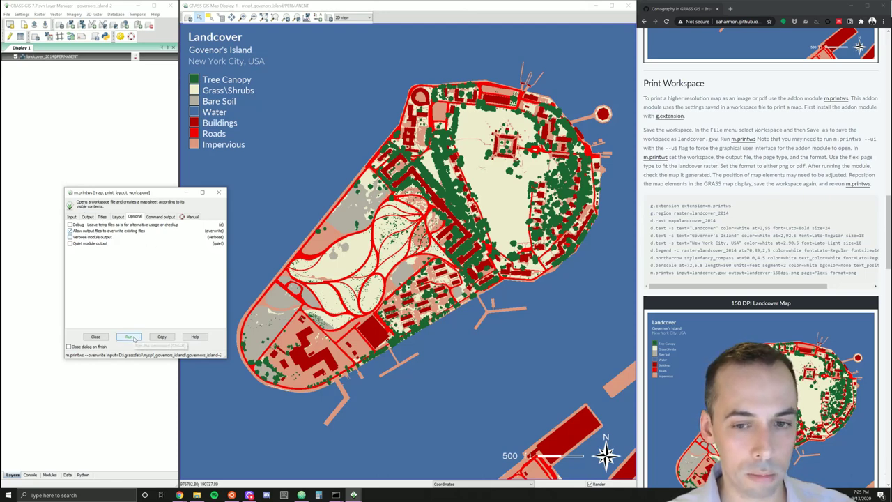
Close the m.printws dialog, scroll the tutorial to its Cartographic Composer section, and open the File menu.
left_click(219, 193)
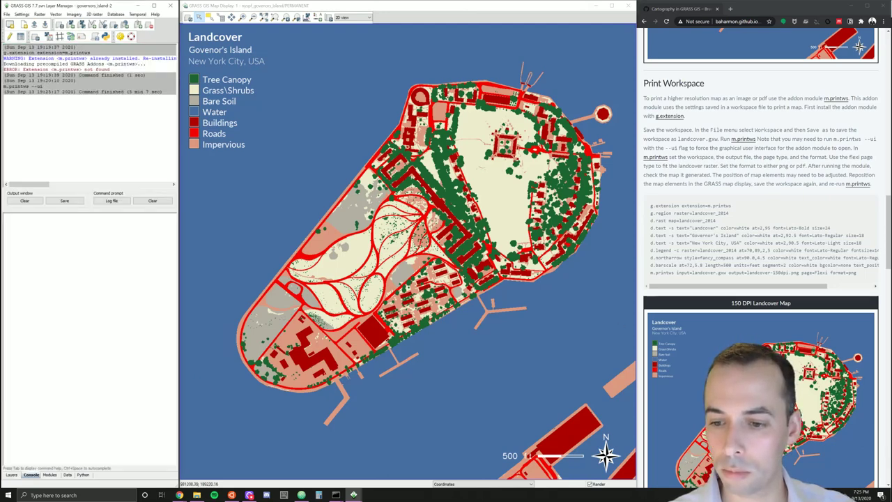
scroll(761, 279, "down", 3)
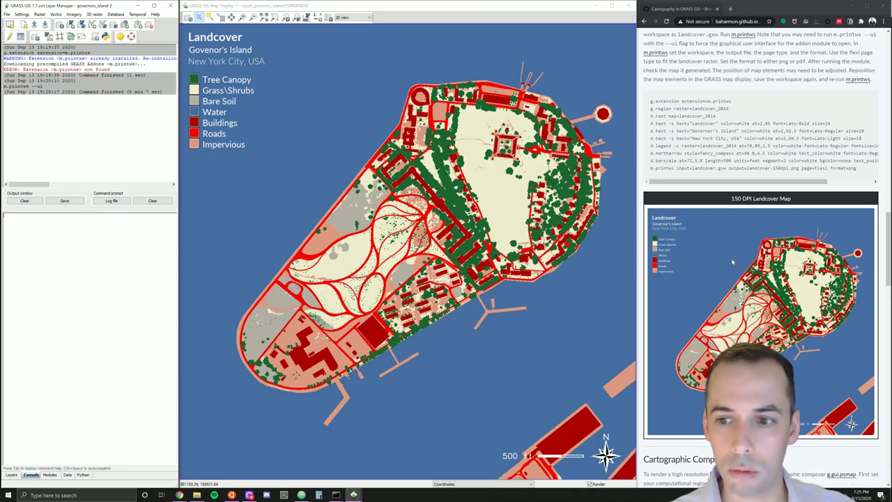
scroll(722, 259, "down", 10)
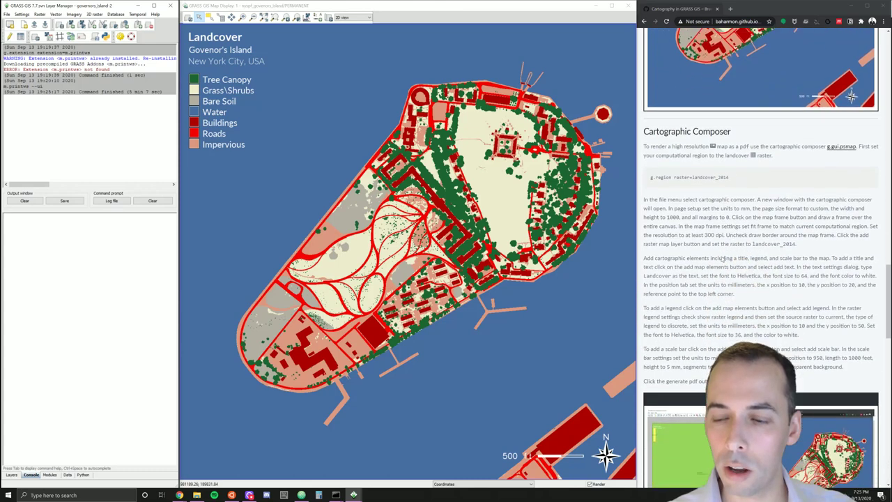
scroll(722, 259, "down", 1)
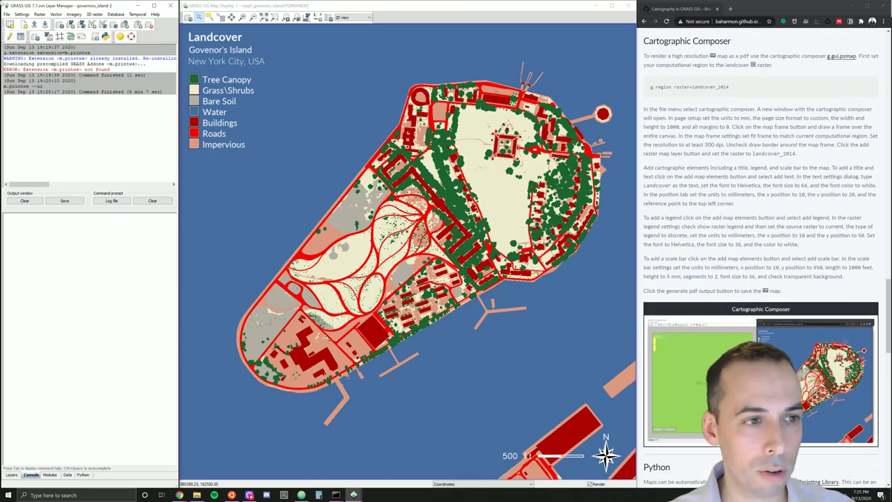
left_click(7, 14)
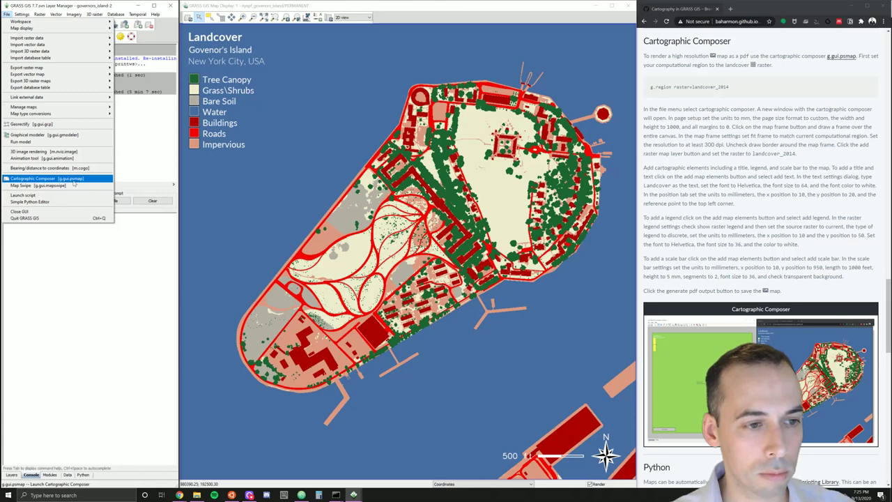
Launch the Cartographic Composer, move it to the upper left and enlarge it over the map display.
left_click(73, 182)
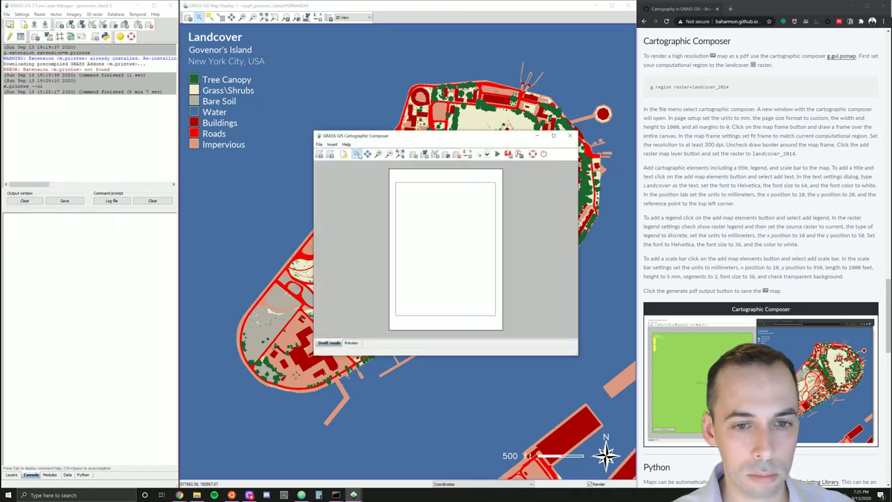
left_click_drag(377, 133, 242, 6)
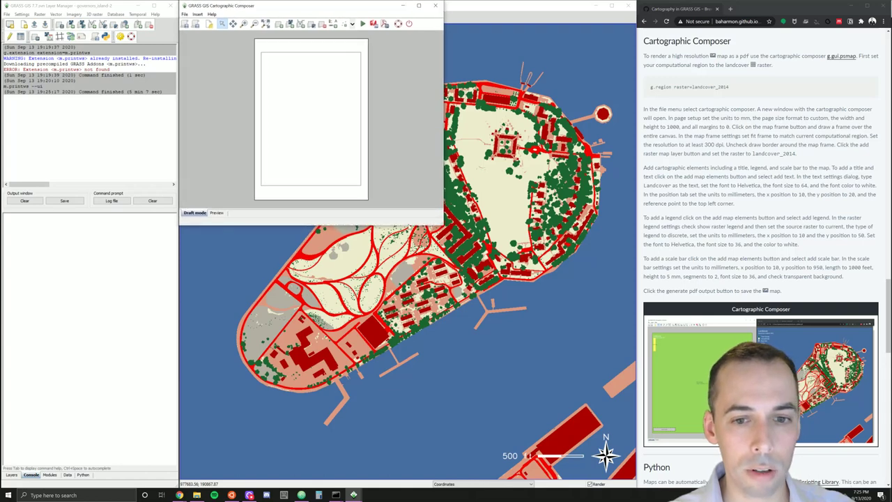
left_click_drag(442, 224, 635, 485)
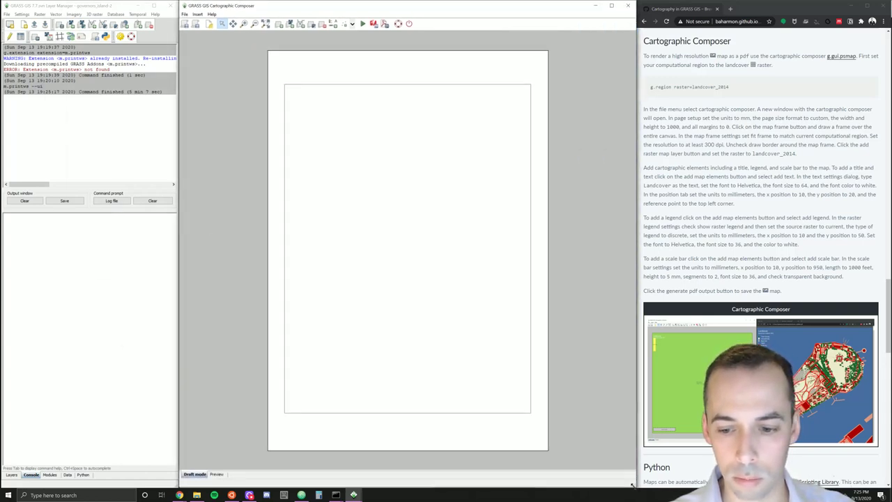
left_click(12, 474)
mouse_move(354, 495)
left_click(439, 446)
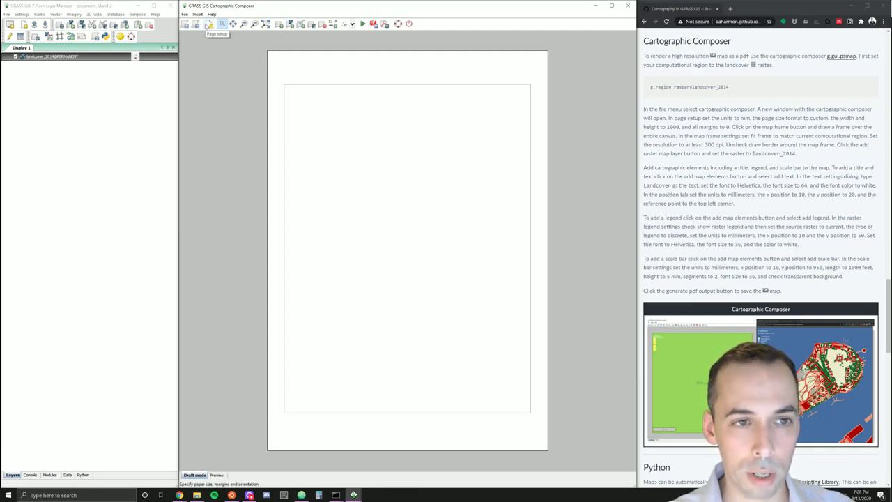
In Page setup, use millimetre units and a custom page format.
left_click(209, 25)
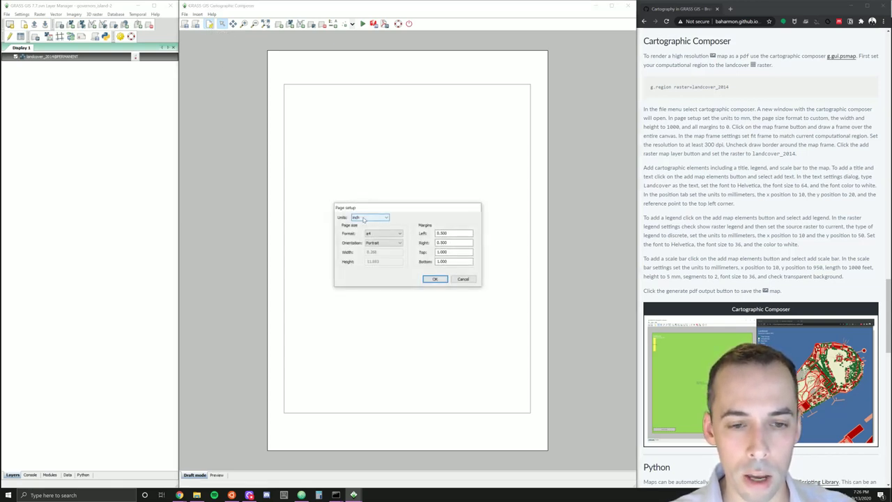
left_click(363, 217)
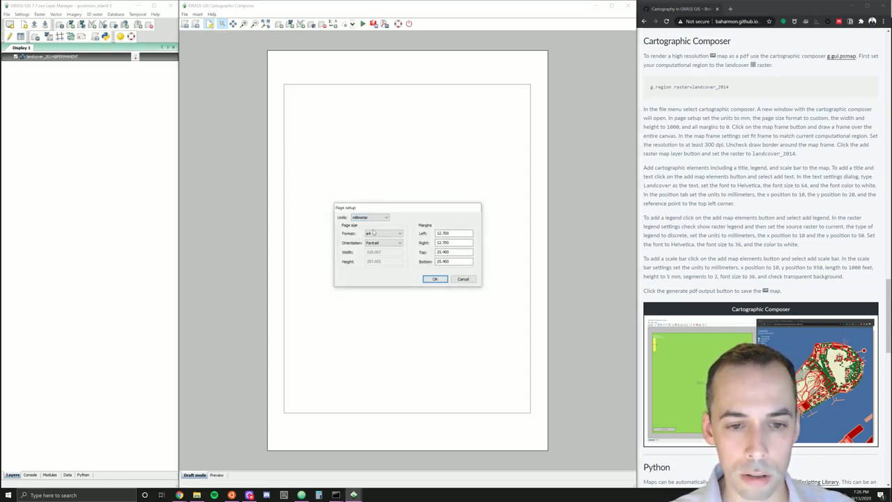
left_click(376, 234)
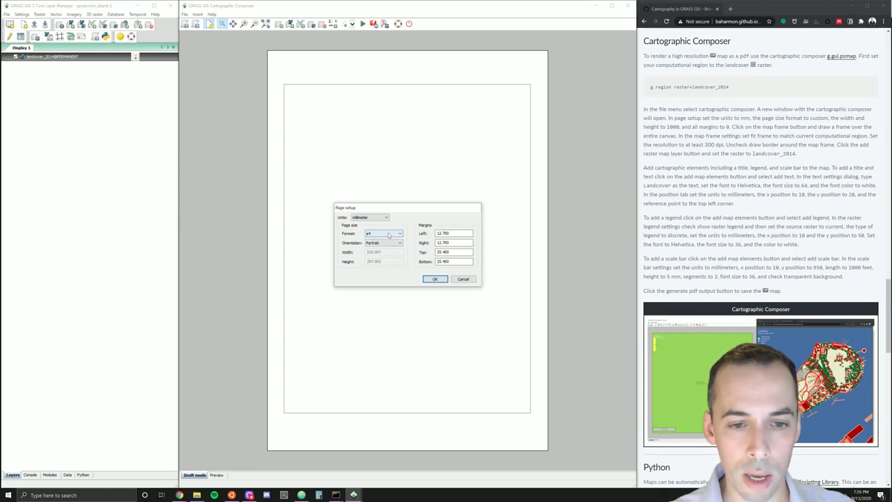
left_click(389, 236)
left_click(381, 277)
Enter the page width and height, and set the left, right, top and bottom margins to 0.
left_click(384, 252)
left_click_drag(382, 252, 343, 249)
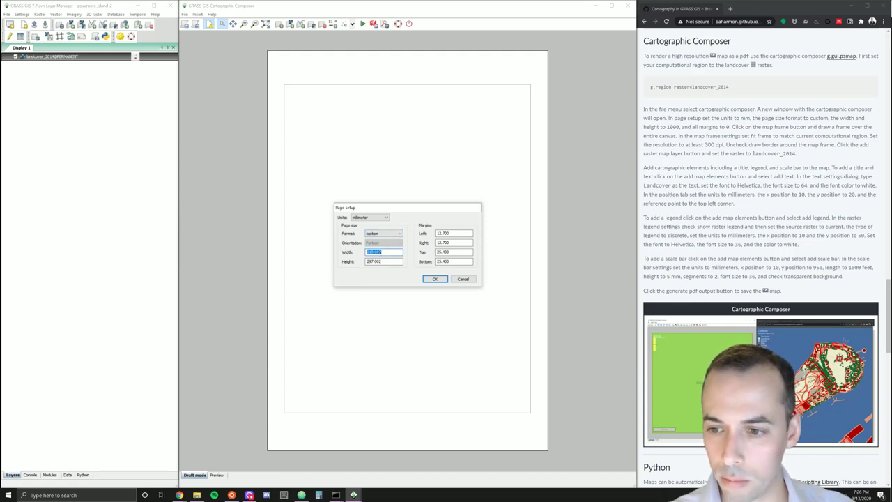
type("100")
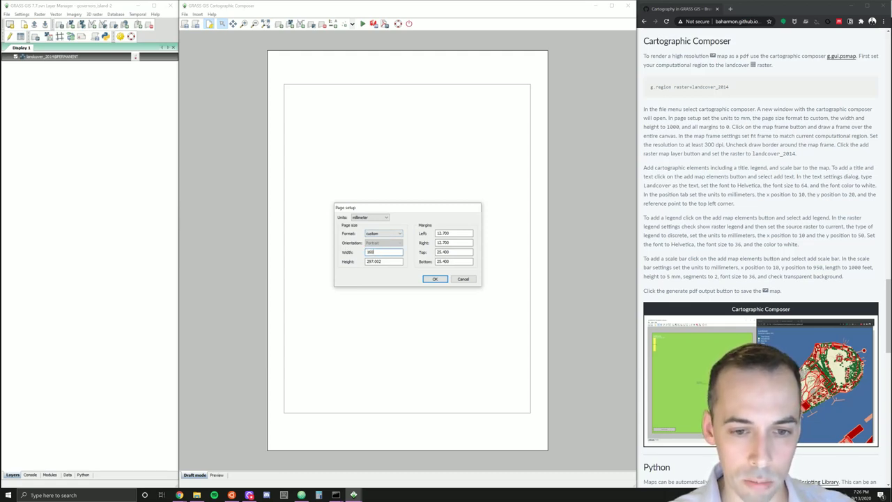
left_click_drag(403, 261, 336, 261)
type("1600")
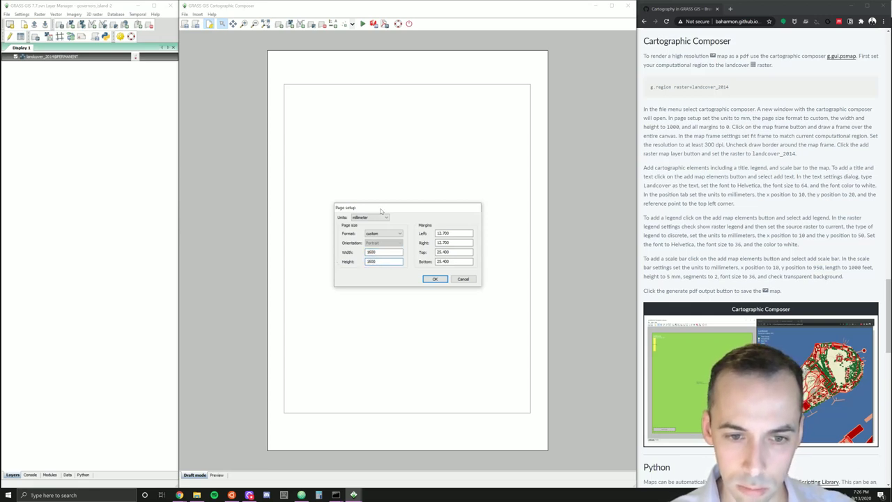
left_click_drag(472, 233, 437, 233)
key("Tab")
type("0")
key("Tab")
type("0")
key("Tab")
type("0")
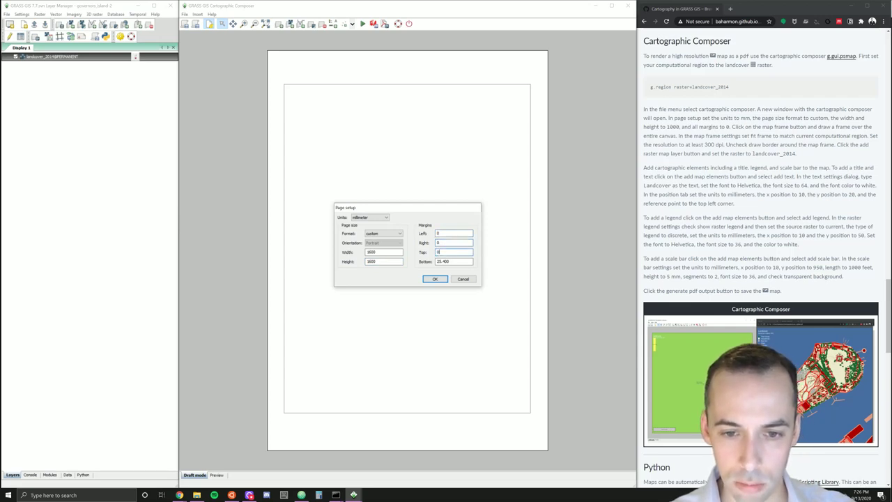
key("Tab")
type("0")
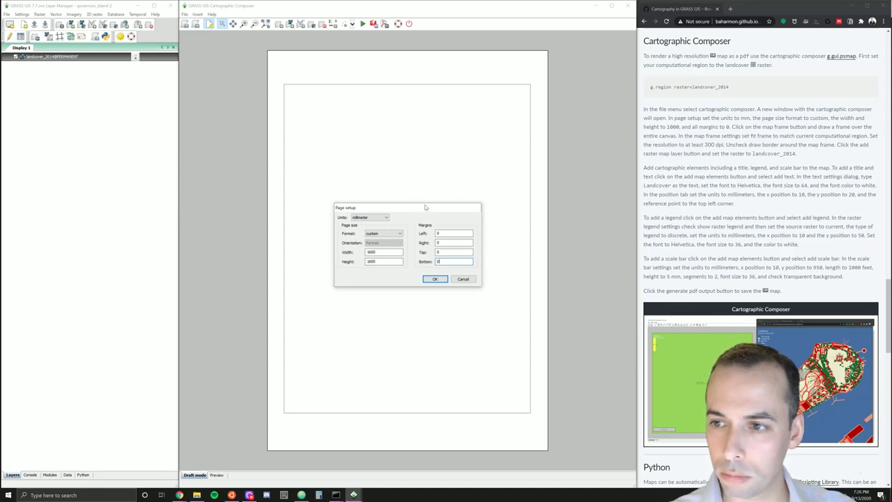
Correct the page size to 1000 by 1000 millimetres.
left_click_drag(390, 252, 309, 256)
type("100")
key("Tab")
type("1000")
left_click(386, 251)
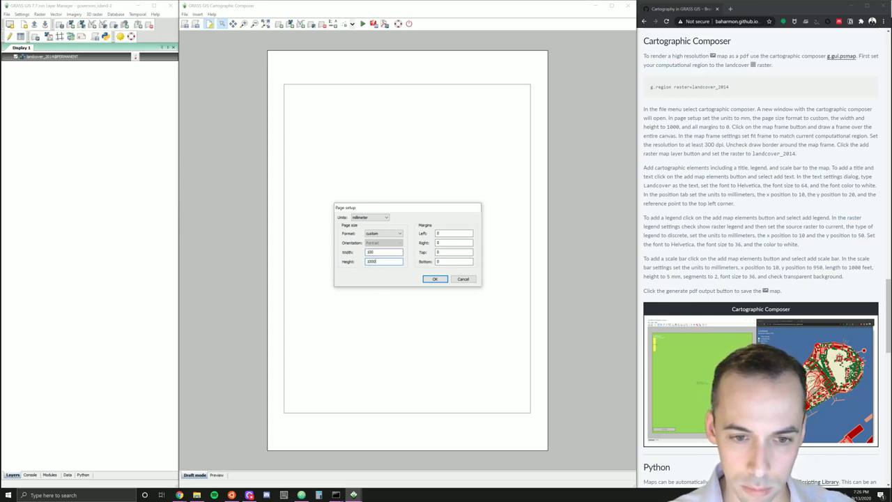
Apply the page setup, zoom to the full page, and draw a map frame across the whole page.
left_click(437, 280)
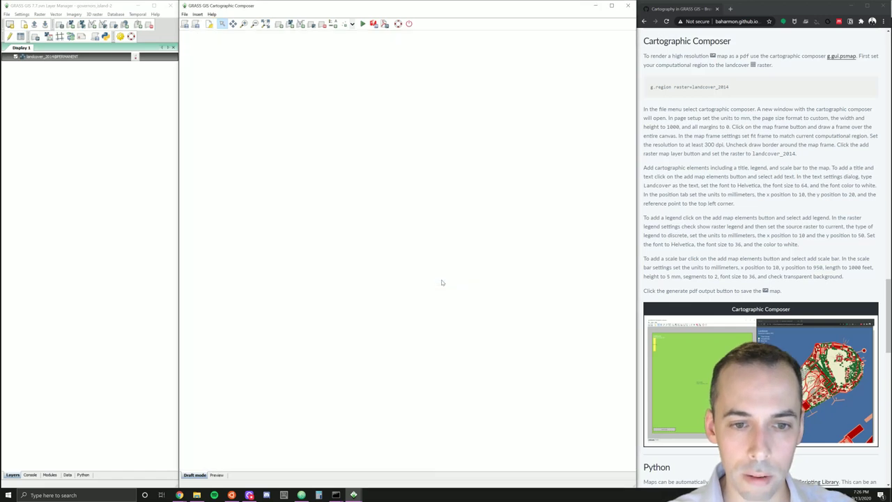
left_click(266, 24)
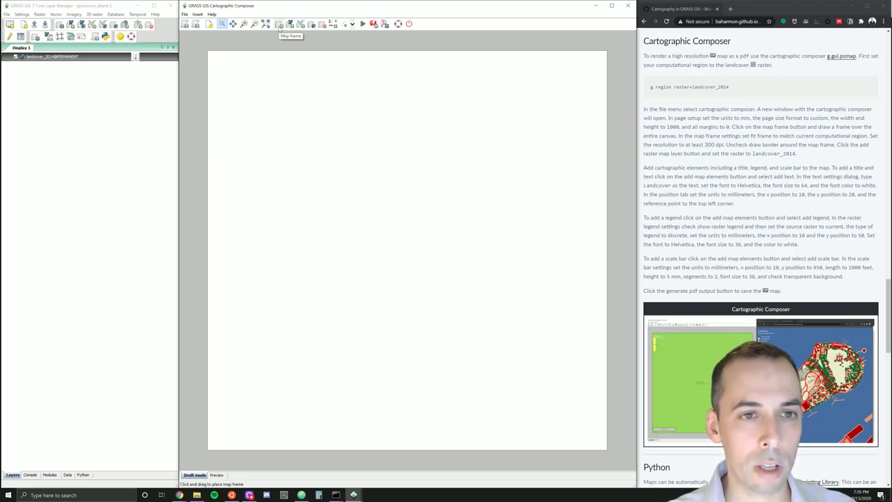
left_click(280, 25)
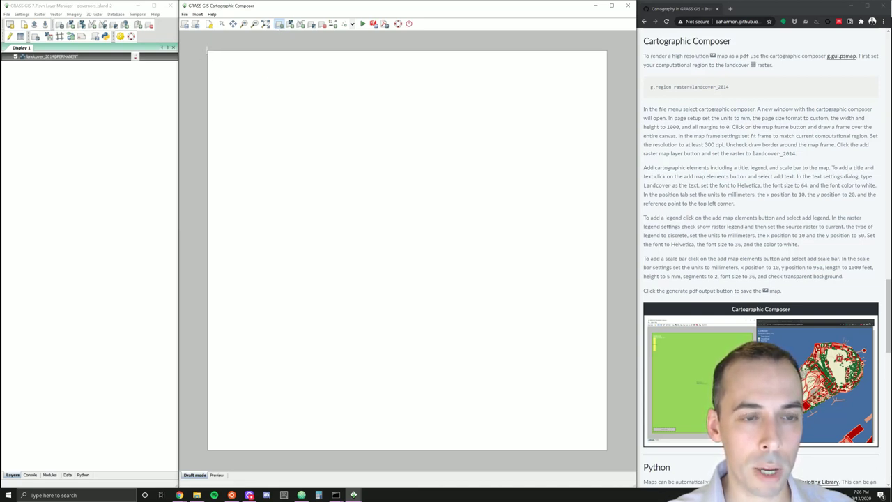
left_click_drag(206, 49, 609, 453)
left_click_drag(421, 212, 344, 112)
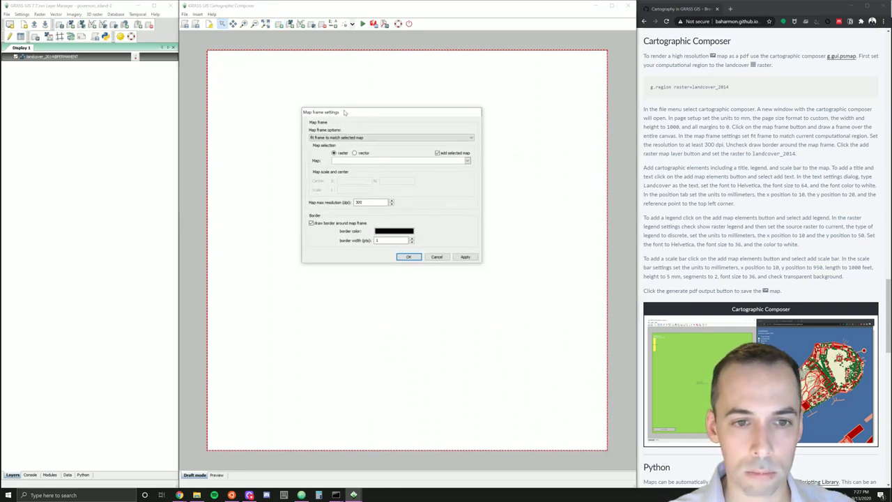
Fit the map frame to the current computational region and turn off its border.
left_click(318, 138)
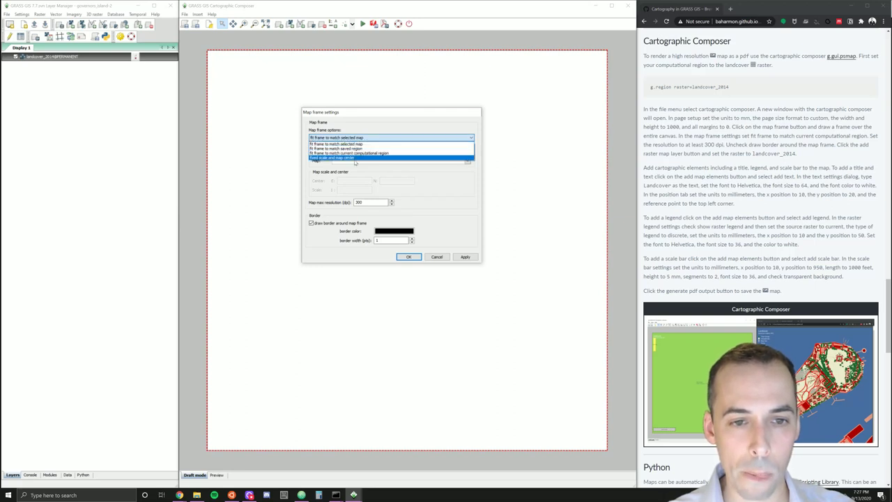
key("Up")
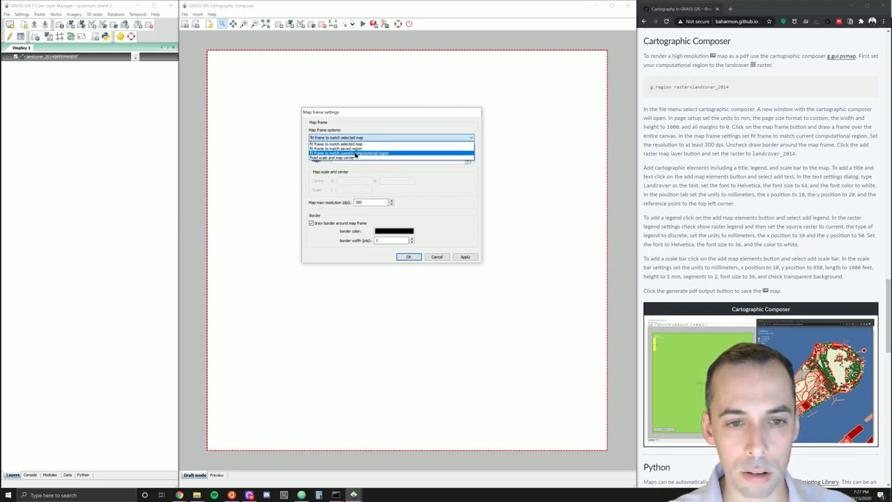
left_click(355, 154)
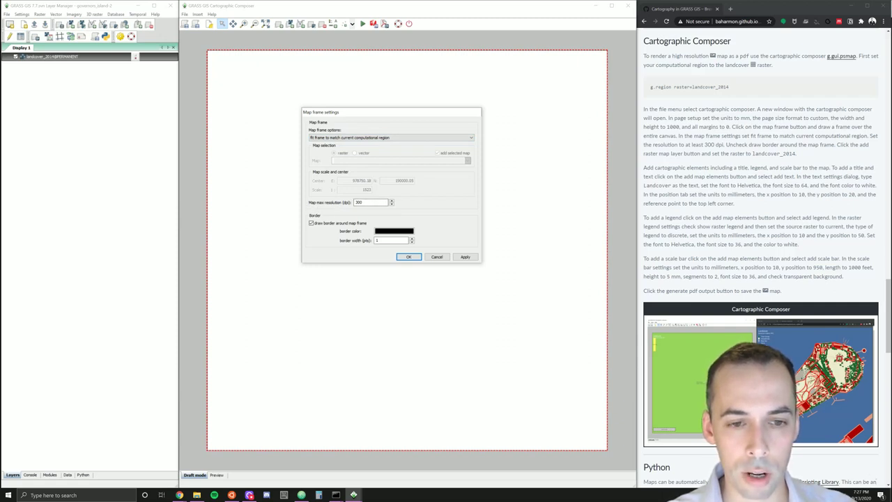
left_click(312, 223)
left_click(410, 257)
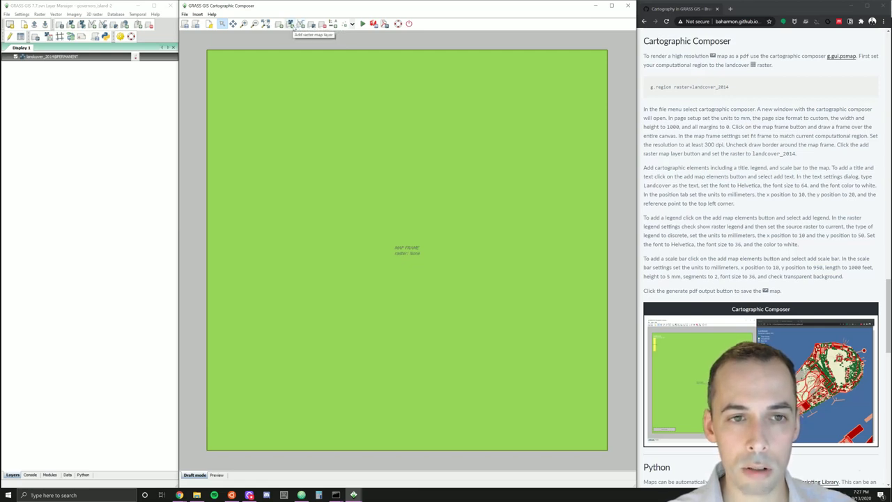
Set the map frame's raster to landcover_2014.
left_click(292, 25)
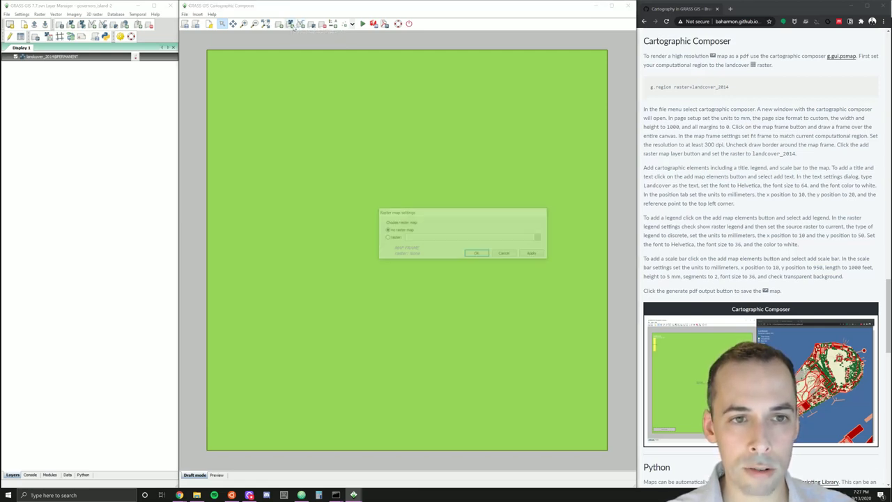
left_click(393, 240)
left_click(540, 237)
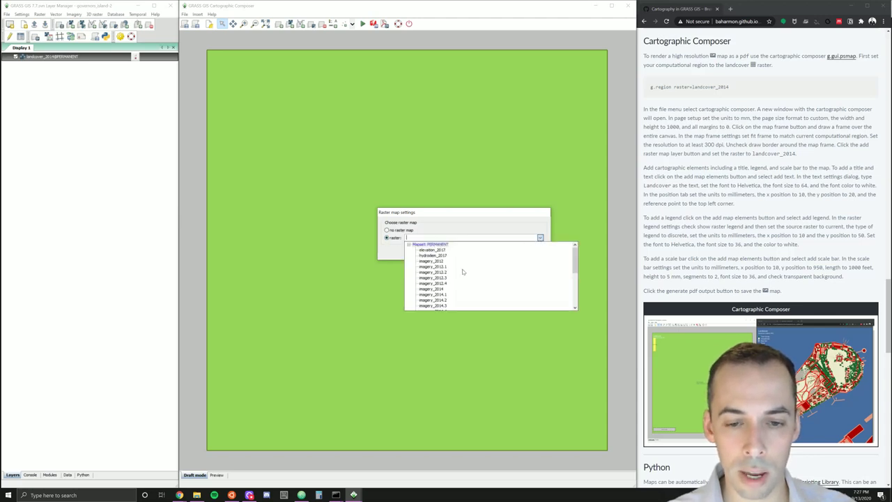
scroll(438, 291, "down", 8)
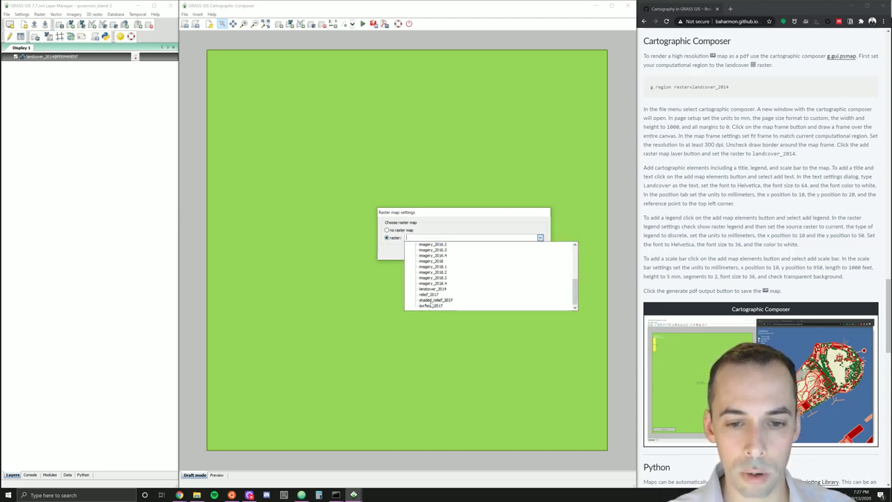
left_click(433, 289)
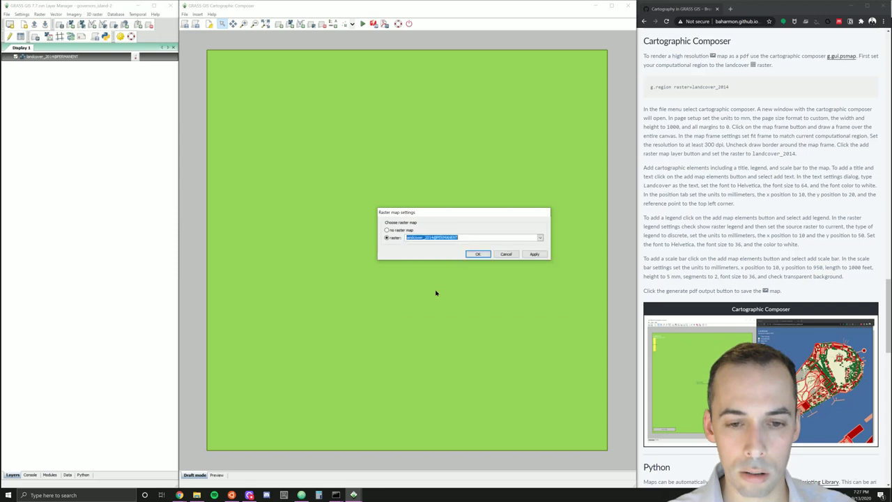
left_click(476, 255)
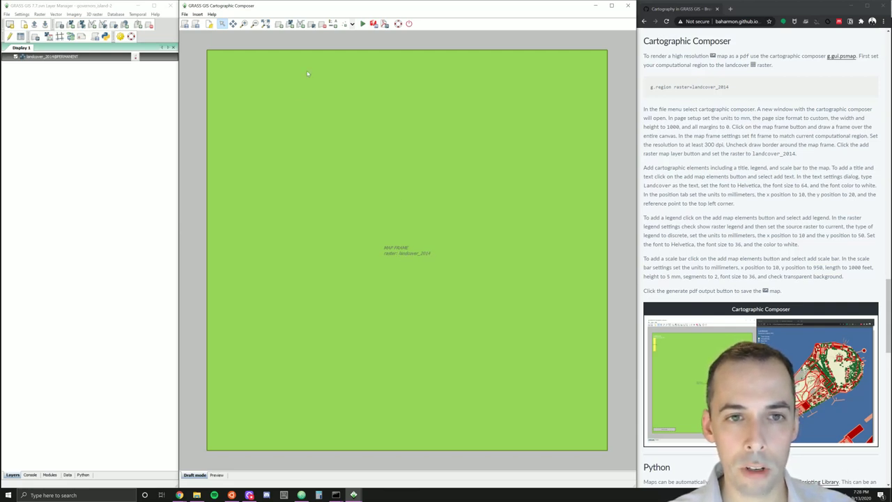
Add a legend with the raster legend turned on and its position measured in millimetres.
left_click(333, 24)
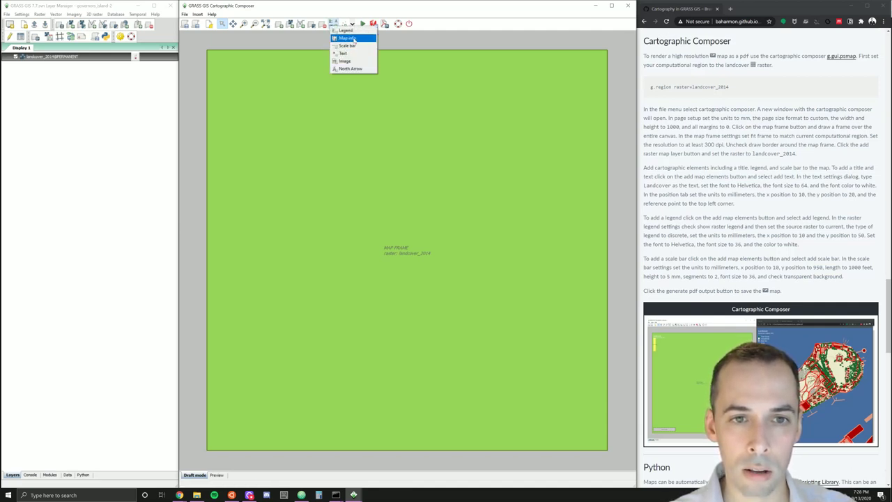
left_click(346, 31)
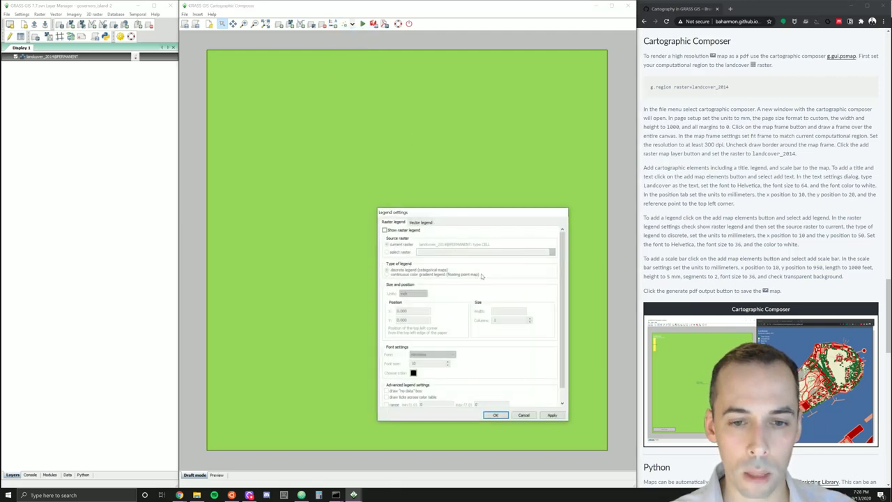
left_click_drag(447, 213, 407, 112)
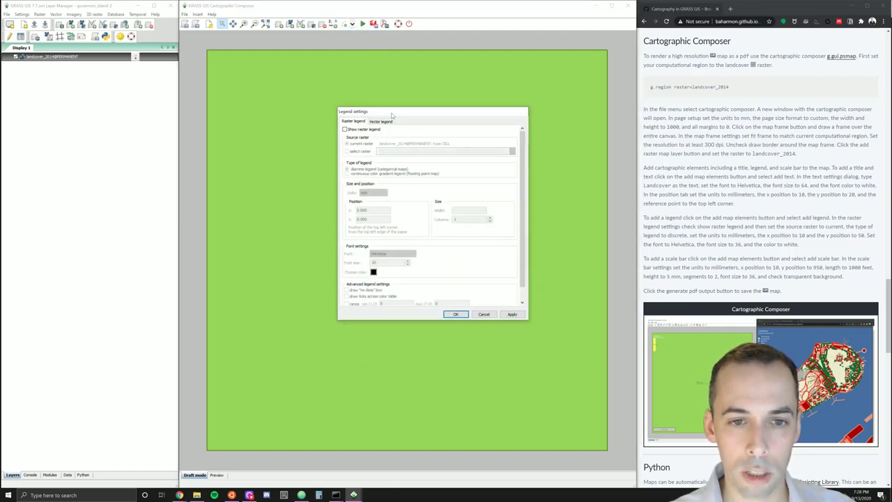
left_click(344, 130)
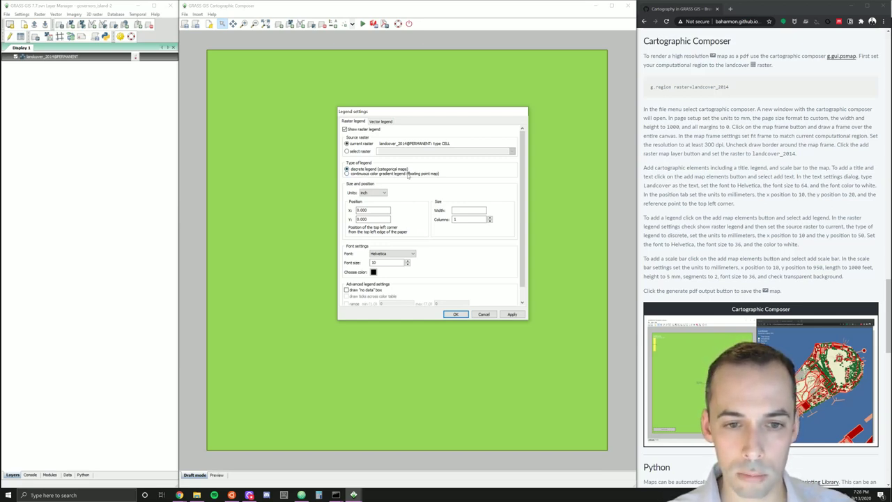
left_click(378, 193)
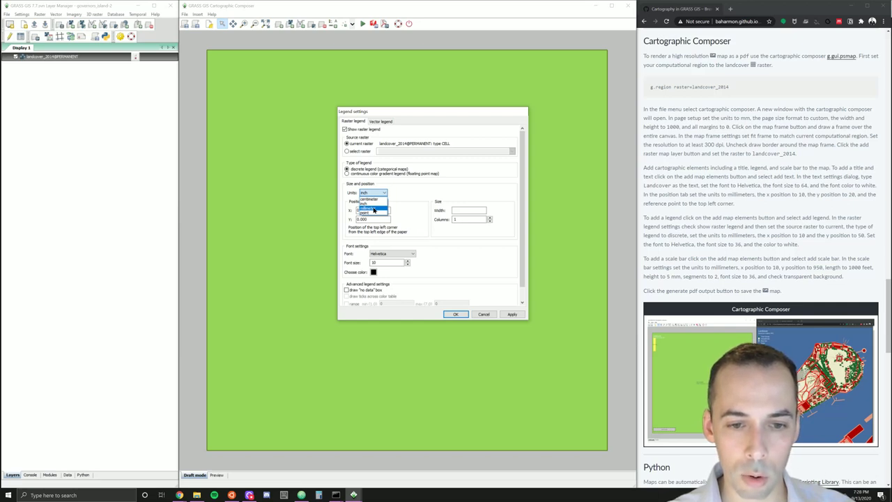
left_click(374, 208)
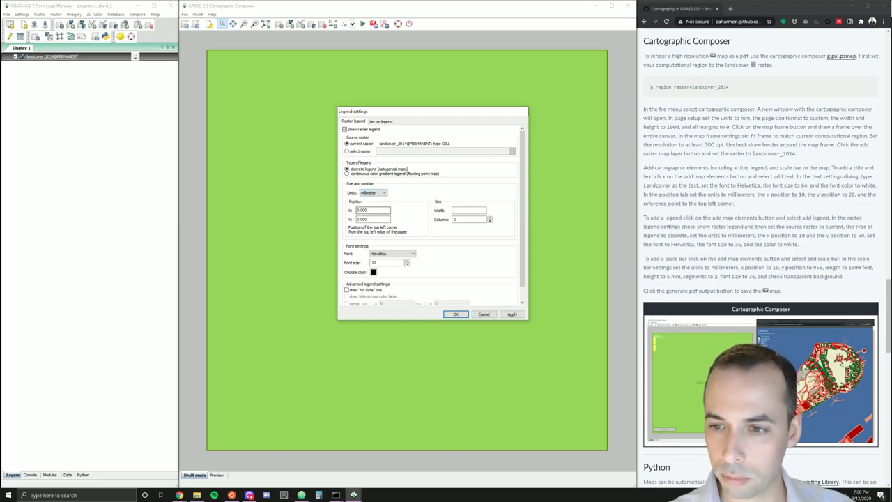
left_click(375, 218)
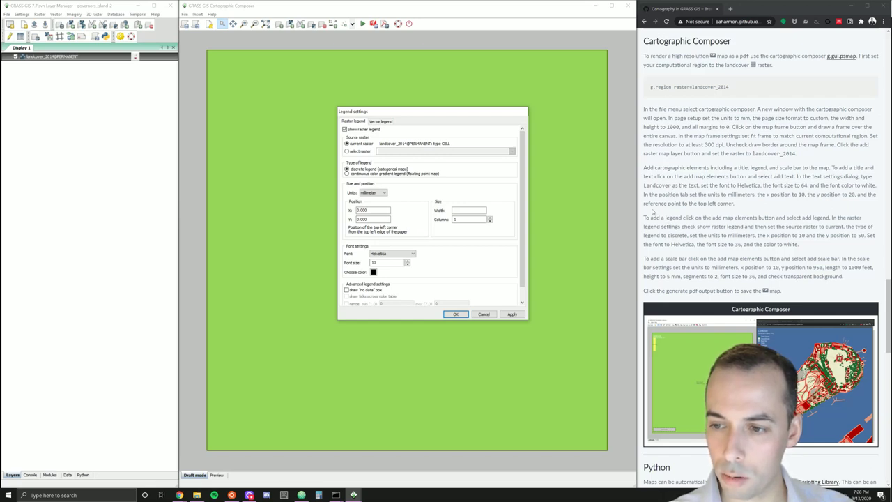
Place the legend at x 10, y 50 mm with a 36-point label font.
double_click(363, 210)
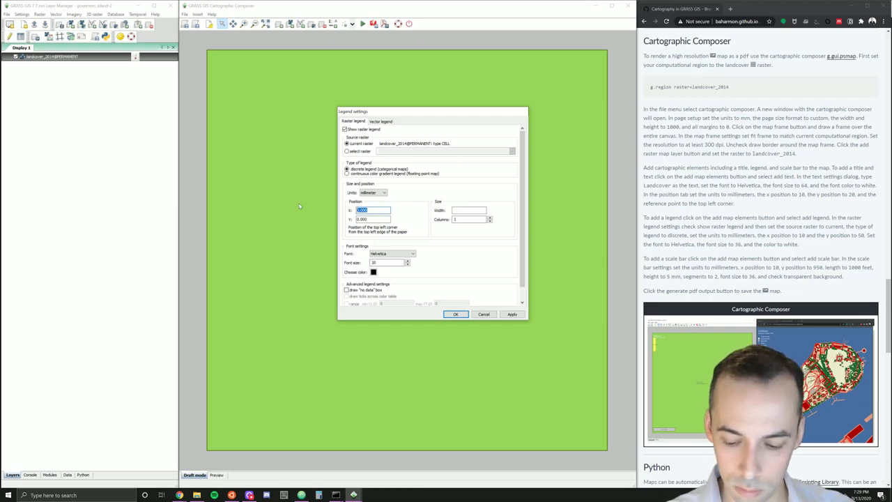
type("10")
key("Tab")
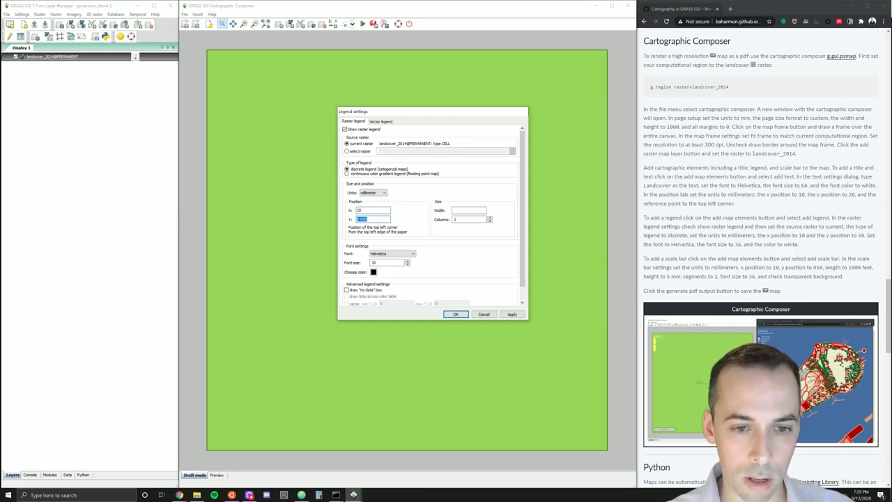
type("50")
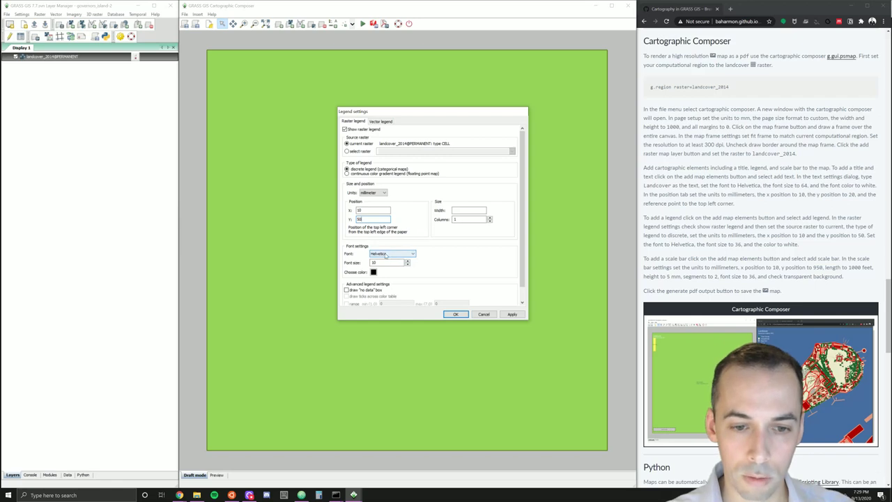
double_click(383, 262)
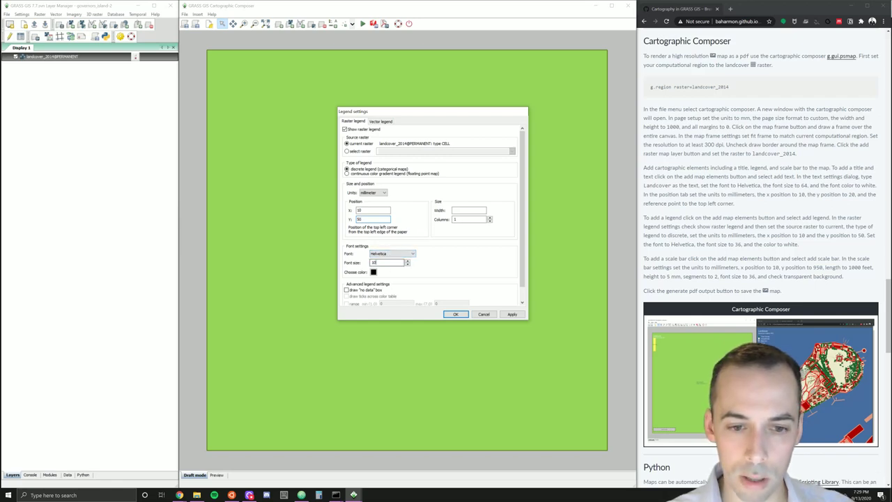
type("36")
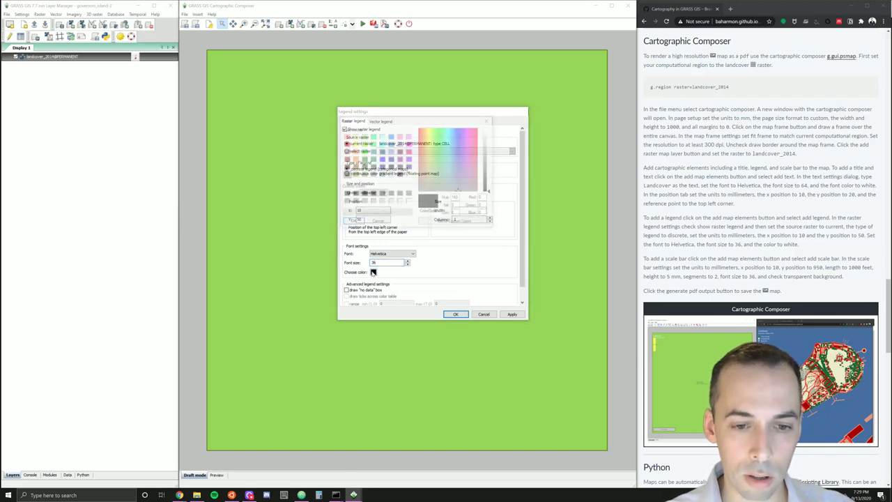
Make the legend labels white and apply the legend to the page layout.
left_click(372, 272)
left_click(409, 176)
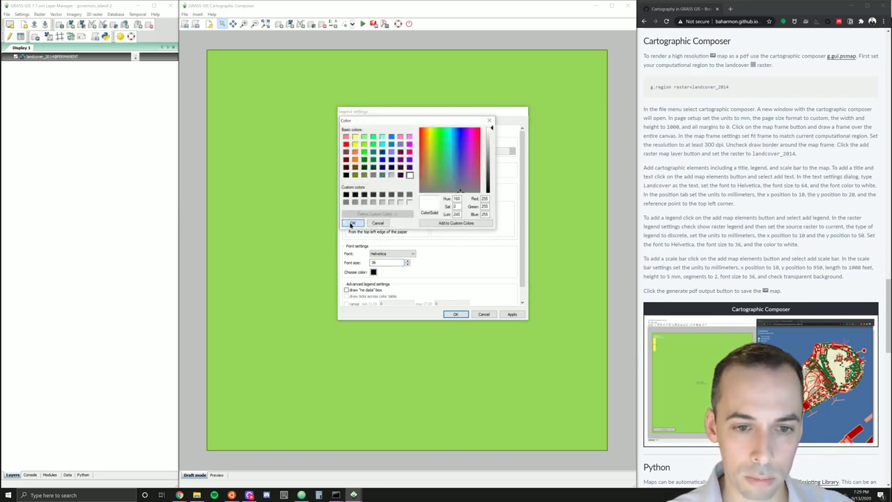
left_click(352, 223)
scroll(522, 247, "down", 1)
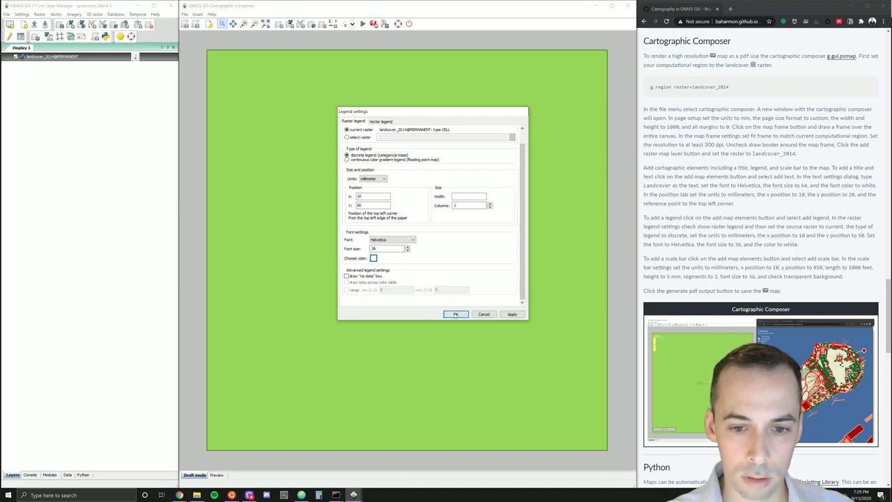
left_click(504, 315)
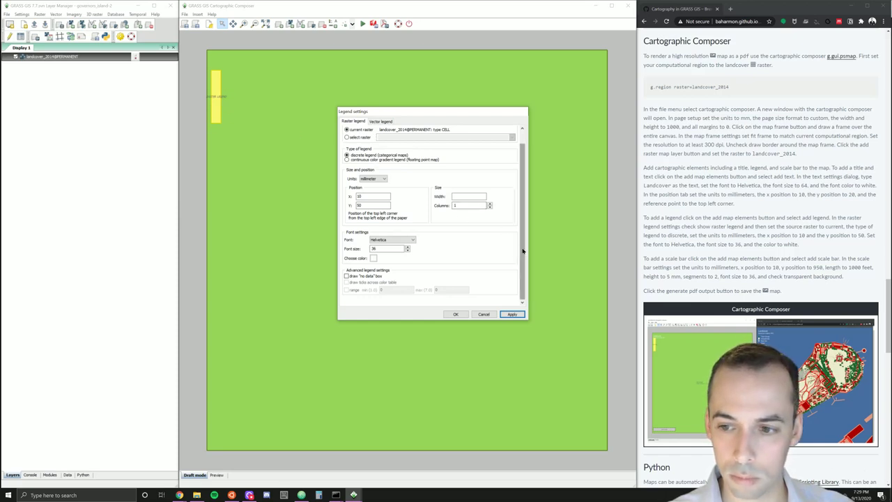
left_click_drag(523, 251, 538, 225)
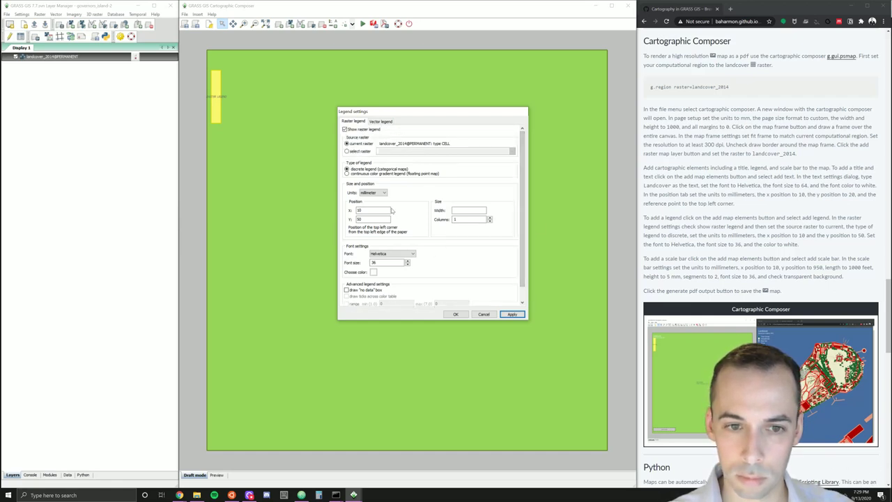
left_click(457, 315)
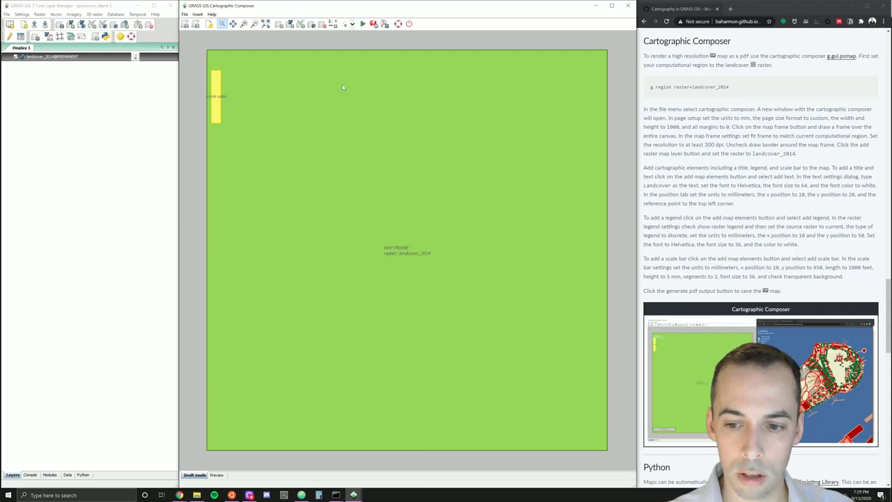
Add a text element reading 'Landcover'.
left_click(335, 26)
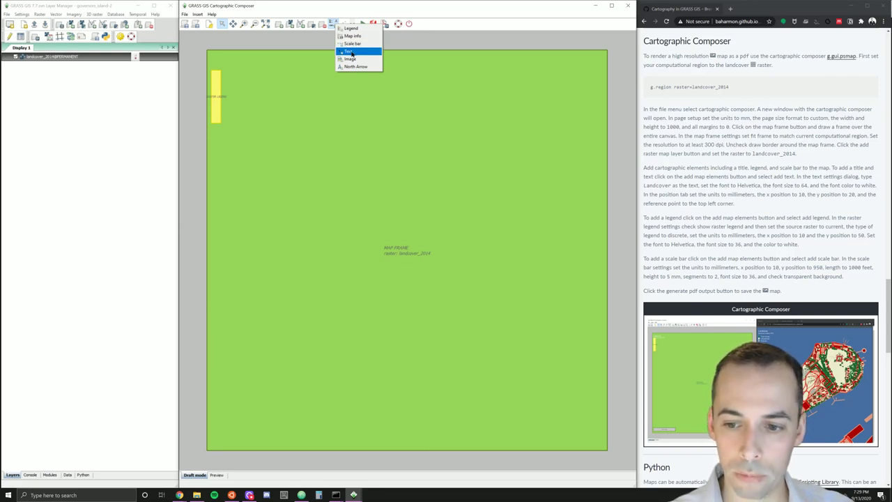
left_click(349, 52)
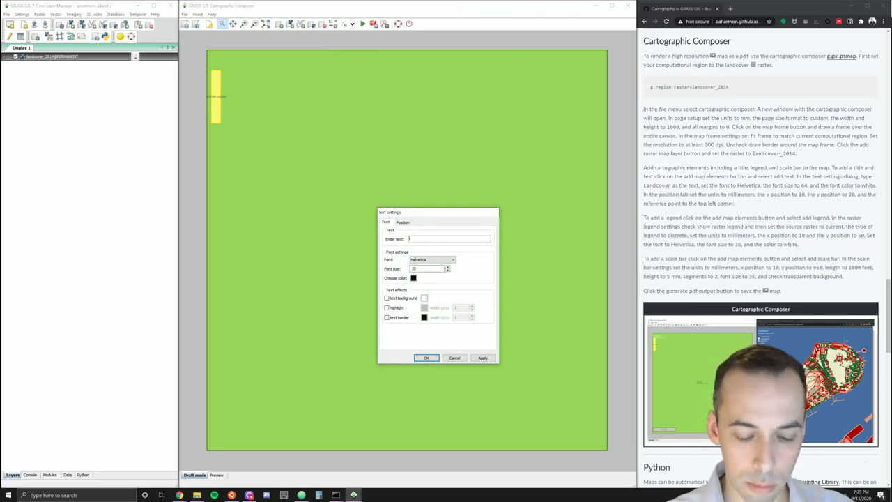
type("Landcover")
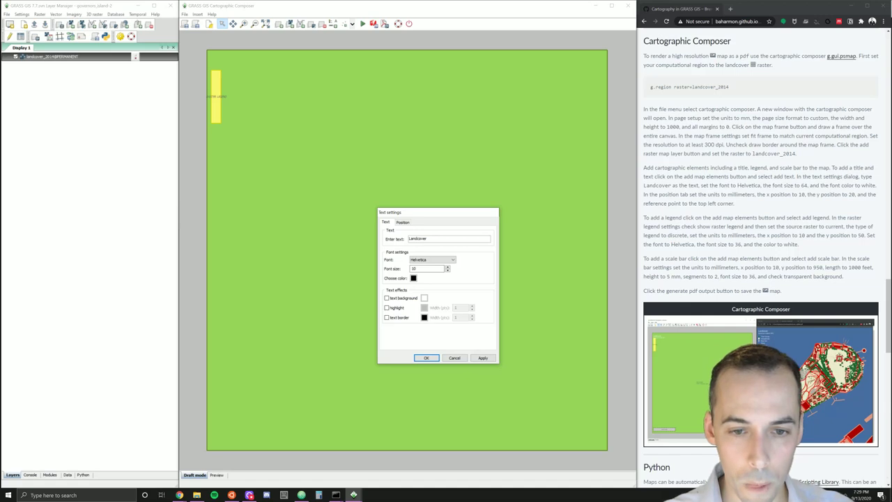
Set the Landcover text to white Helvetica at font size 64.
left_click(419, 260)
left_click(414, 269)
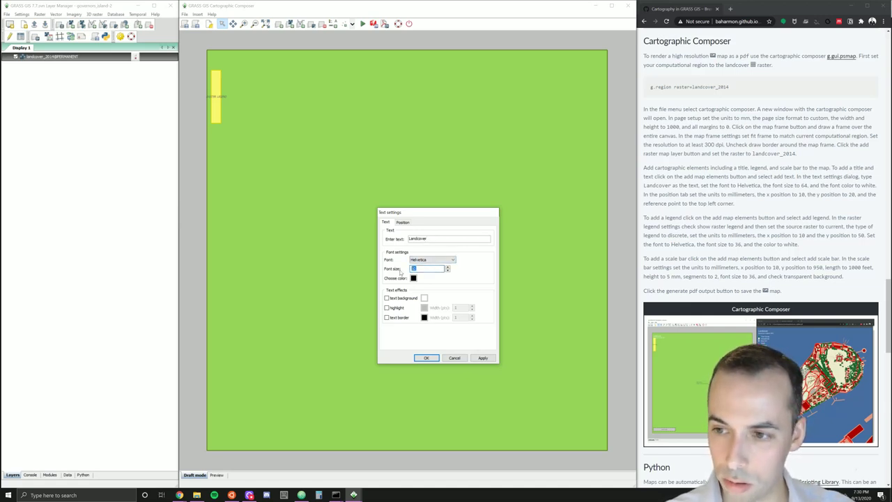
type("64")
left_click(413, 278)
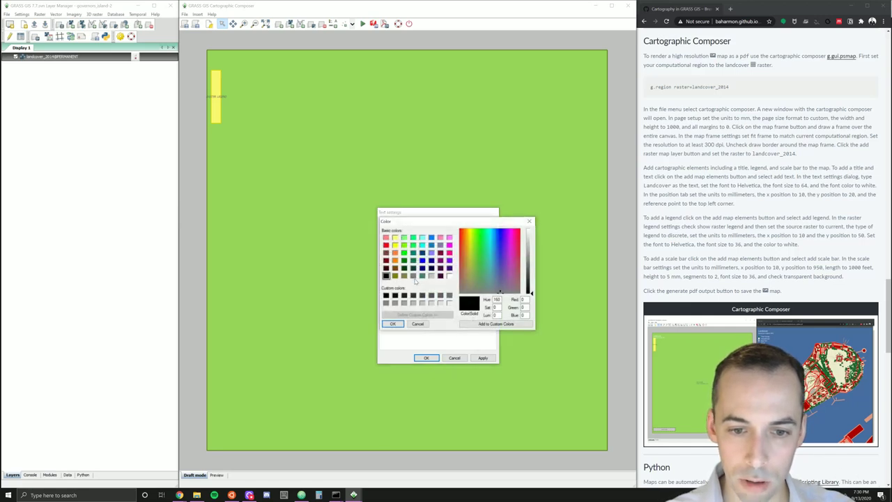
left_click(450, 276)
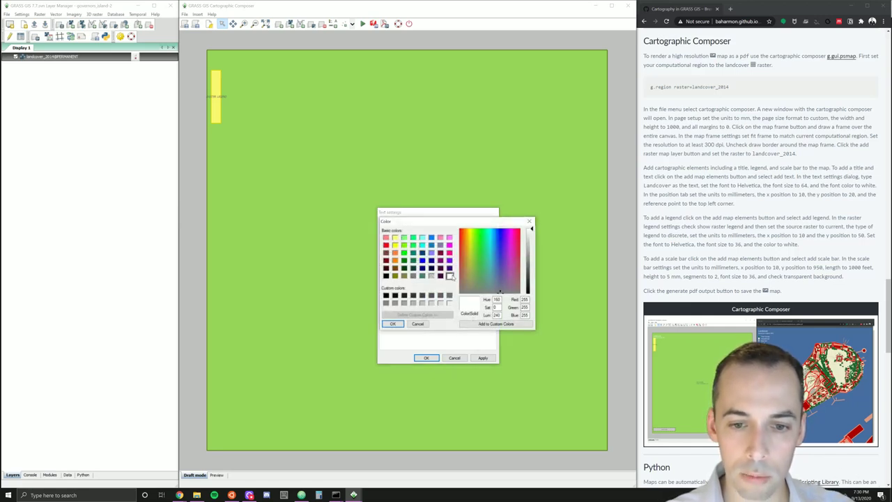
left_click(391, 324)
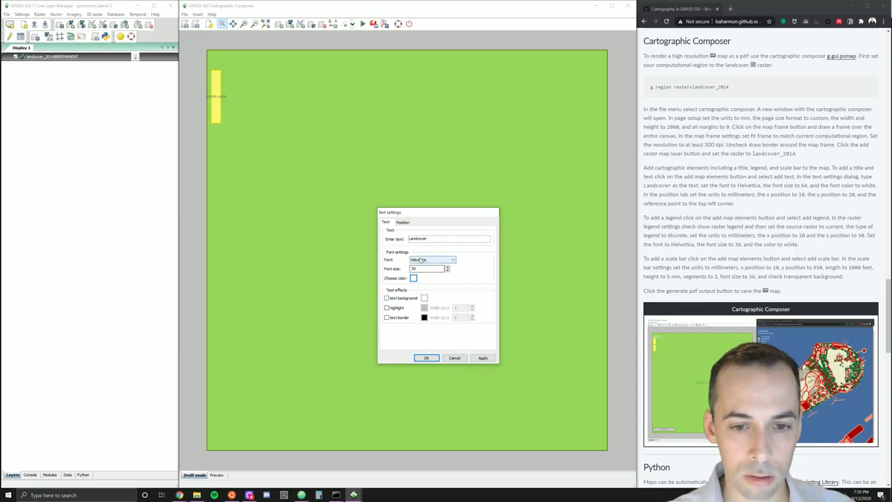
key("Tab")
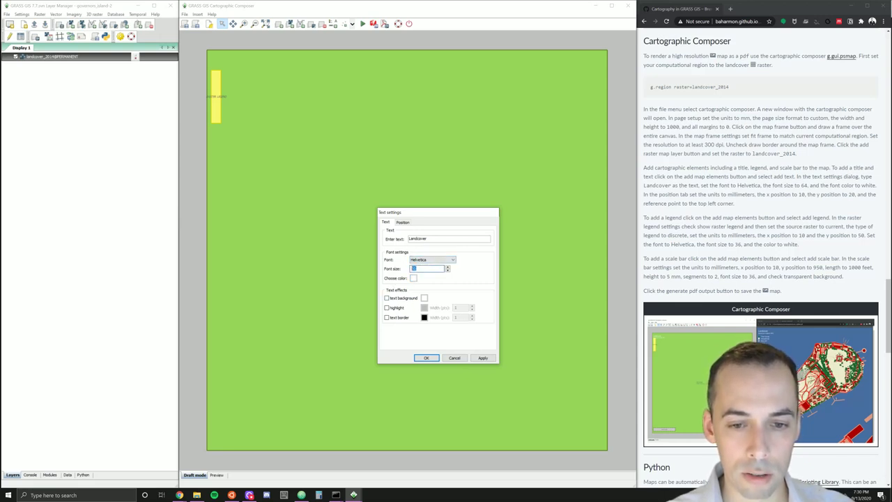
type("64")
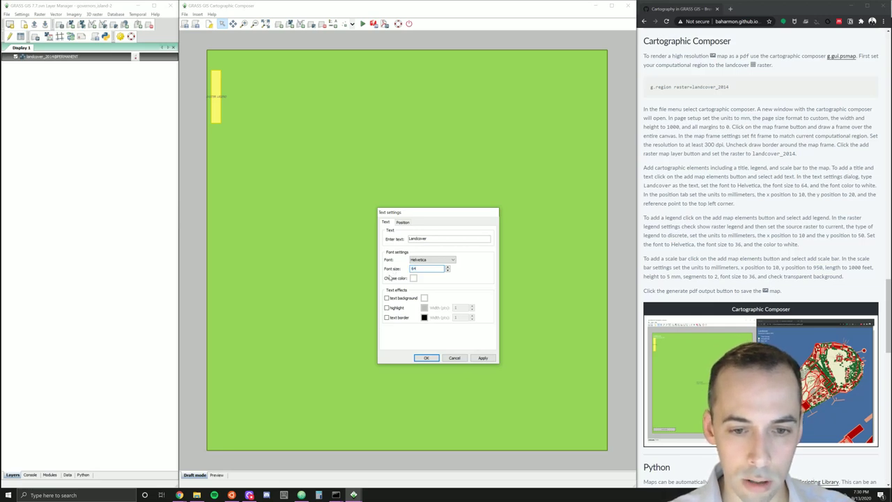
Position the title at x 10, y 20 mm from the upper-left and apply it.
left_click(403, 222)
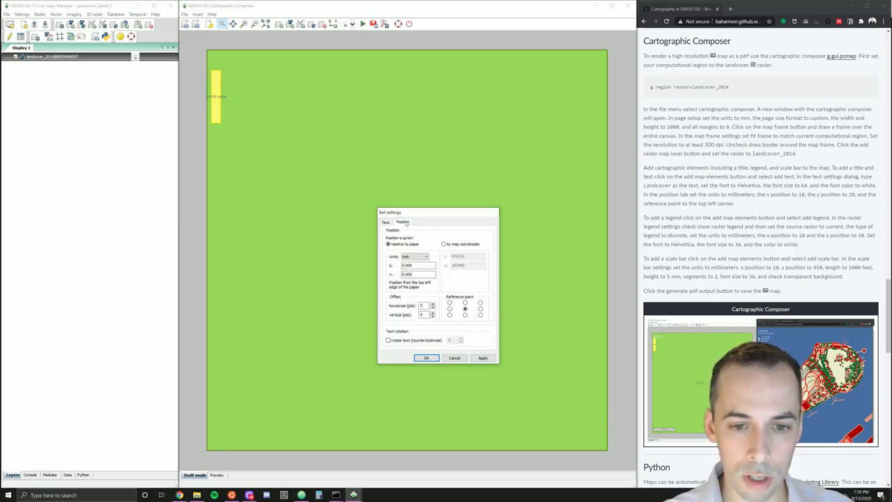
left_click(413, 260)
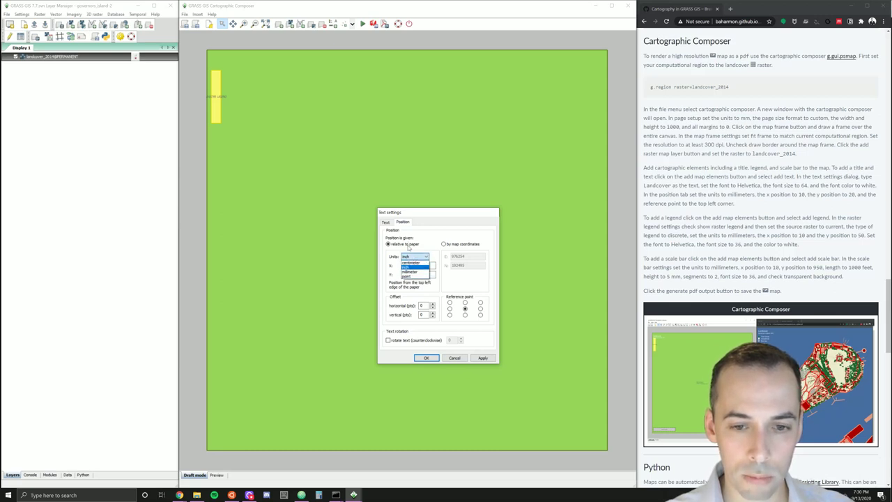
left_click(417, 271)
key("Tab")
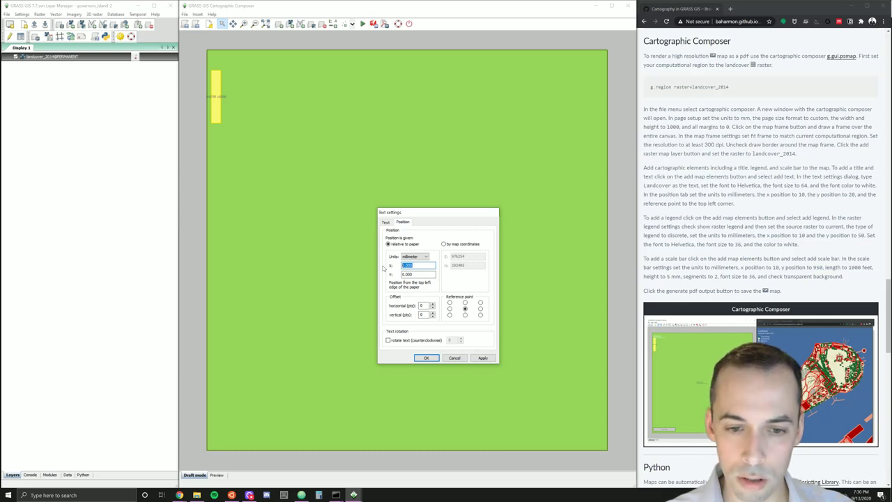
type("10")
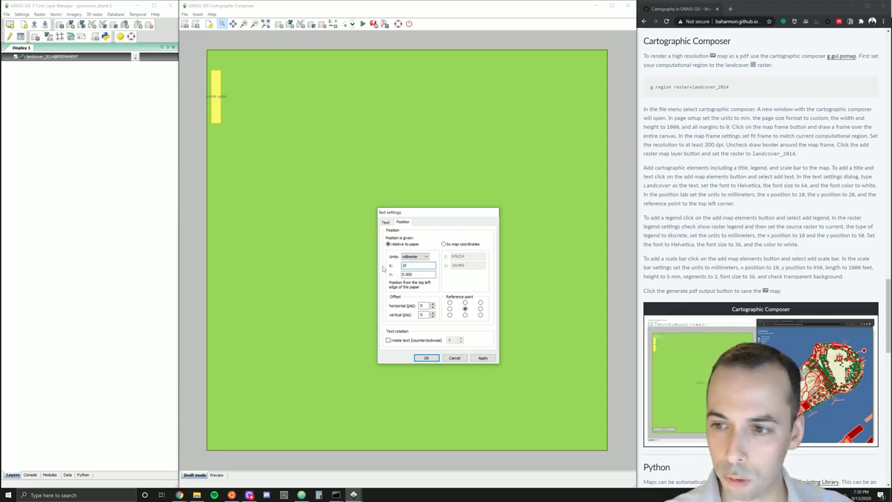
key("Tab")
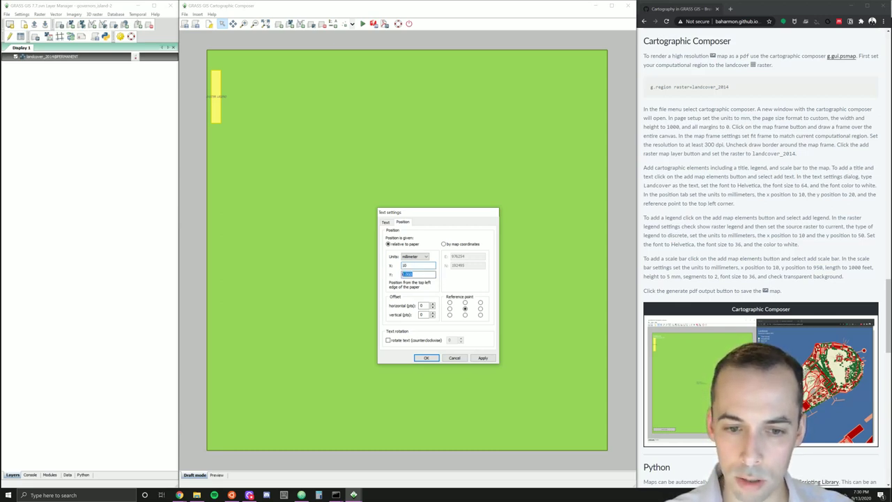
type("20")
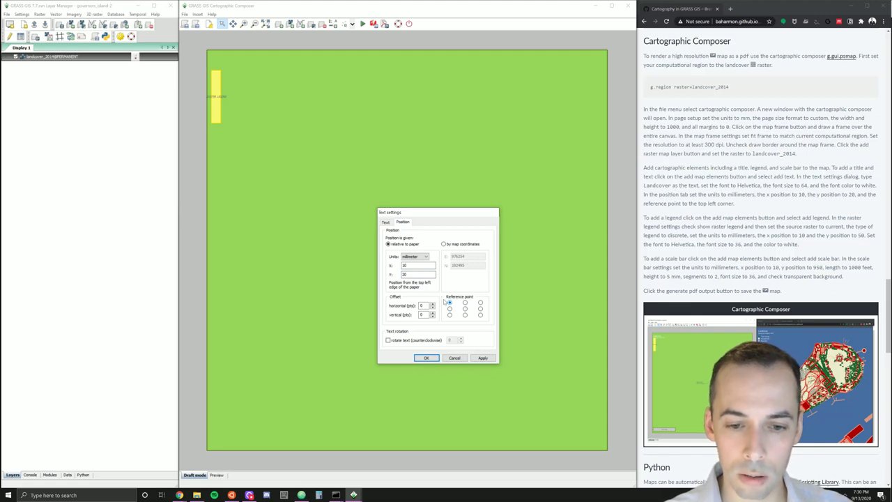
left_click(483, 358)
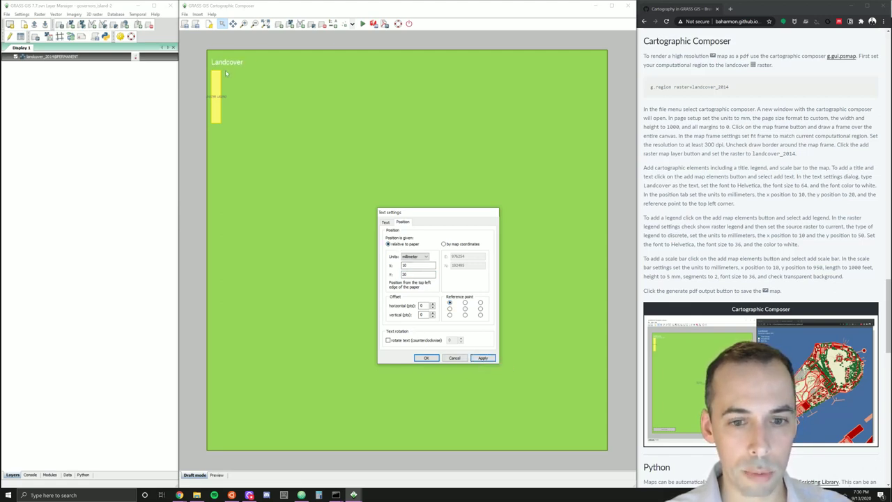
left_click(426, 359)
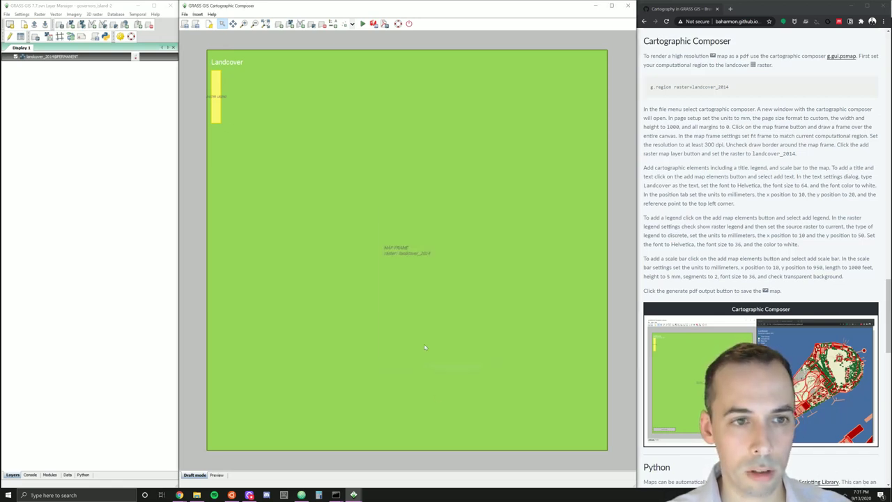
Add a scale bar positioned in millimetres at x 10, y 950.
left_click(335, 24)
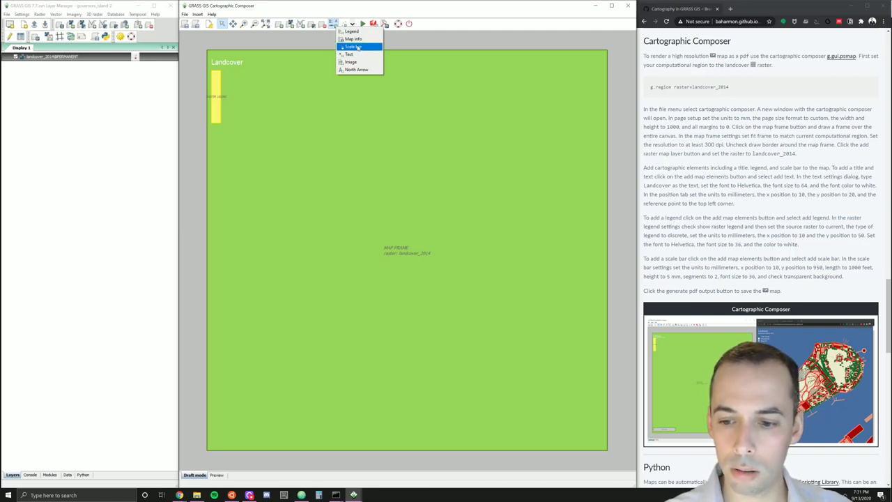
left_click(358, 46)
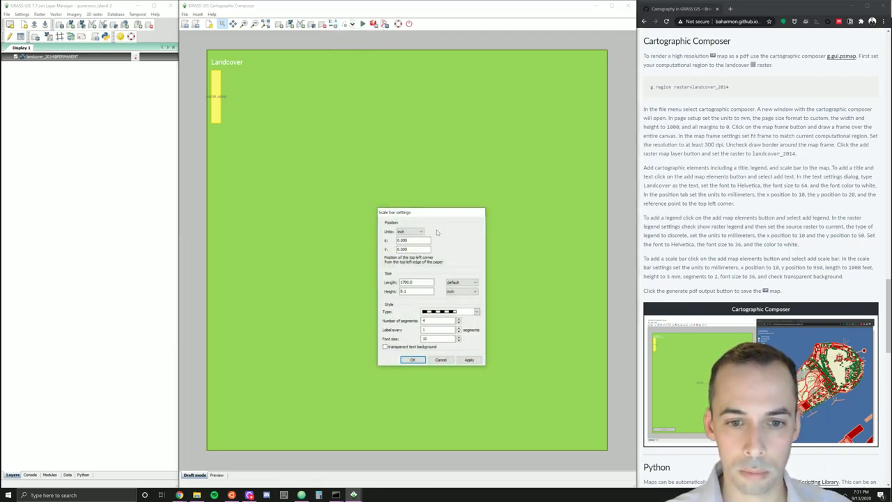
left_click(411, 231)
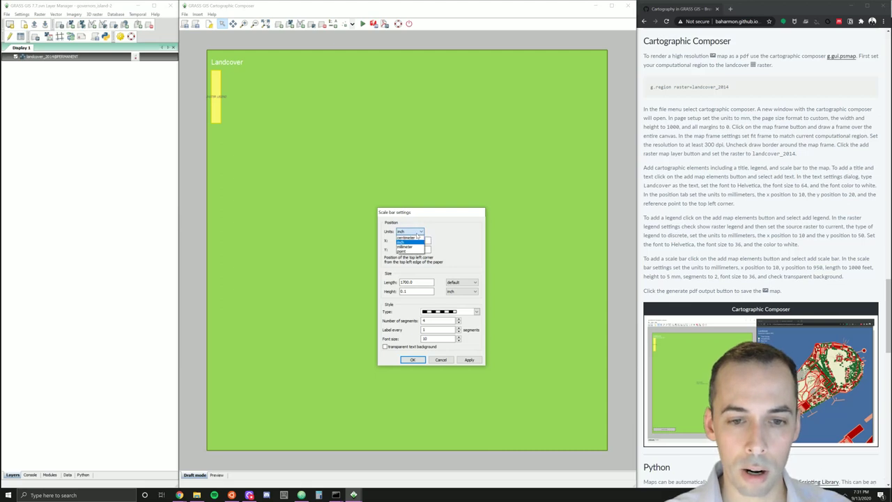
left_click(411, 247)
key("Tab")
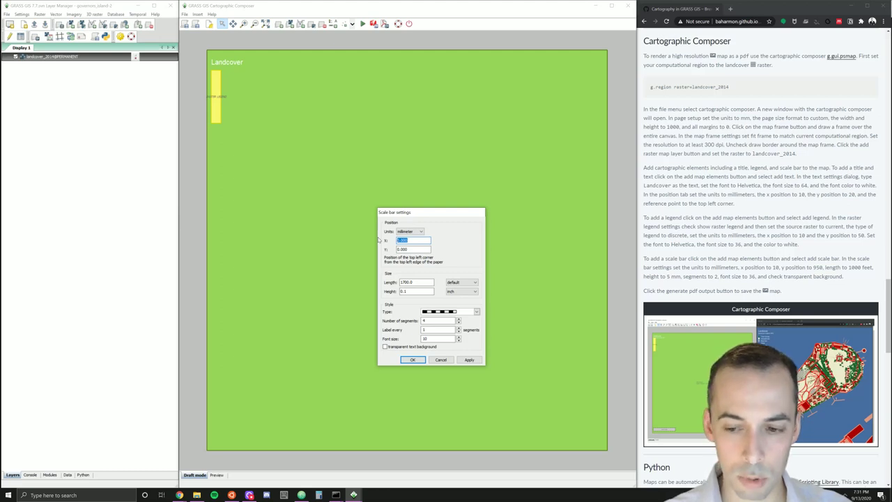
type("10")
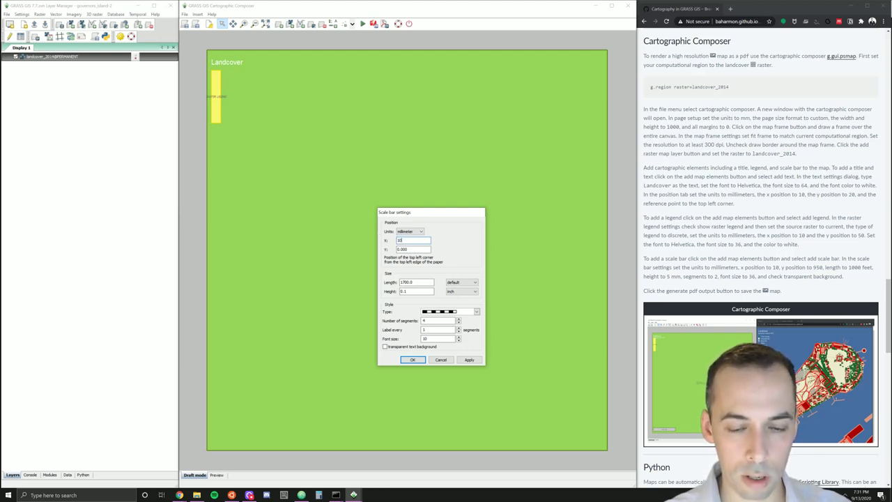
left_click_drag(432, 249, 361, 253)
type("950")
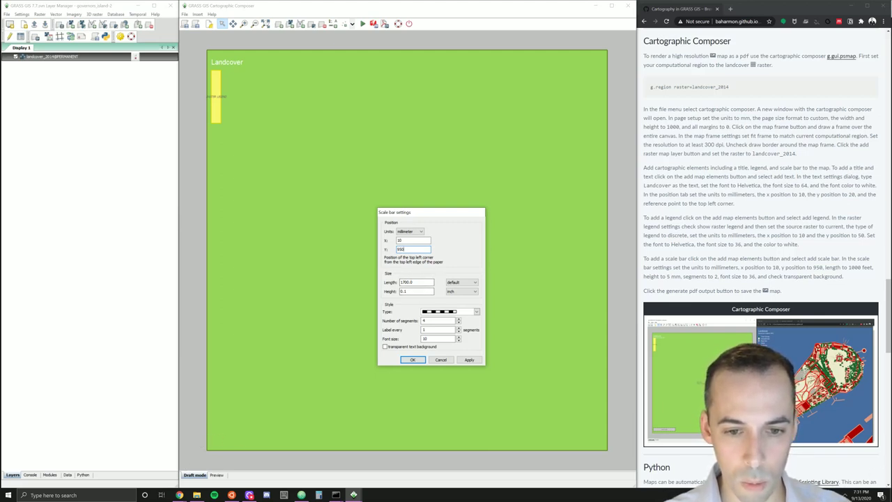
Set the scale bar length to 1000 feet and its height to 5 millimetres.
left_click(415, 282)
left_click_drag(416, 282, 362, 285)
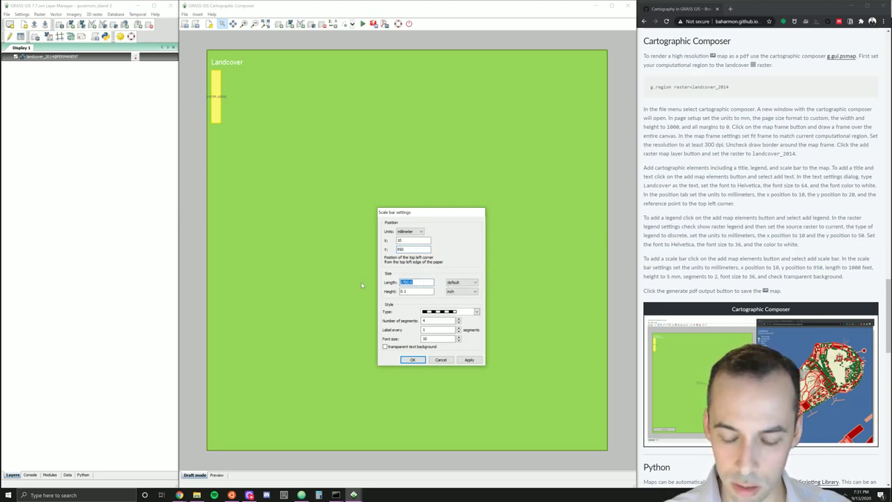
type("1")
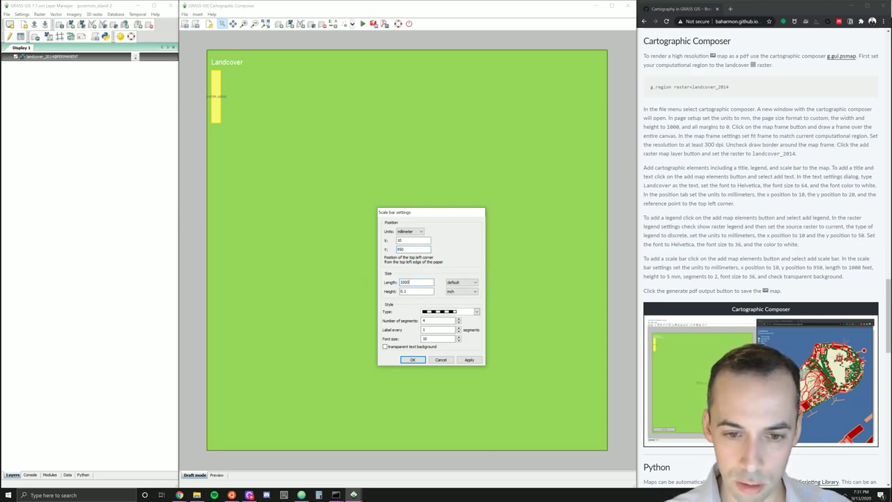
type("000")
left_click(462, 282)
left_click(461, 295)
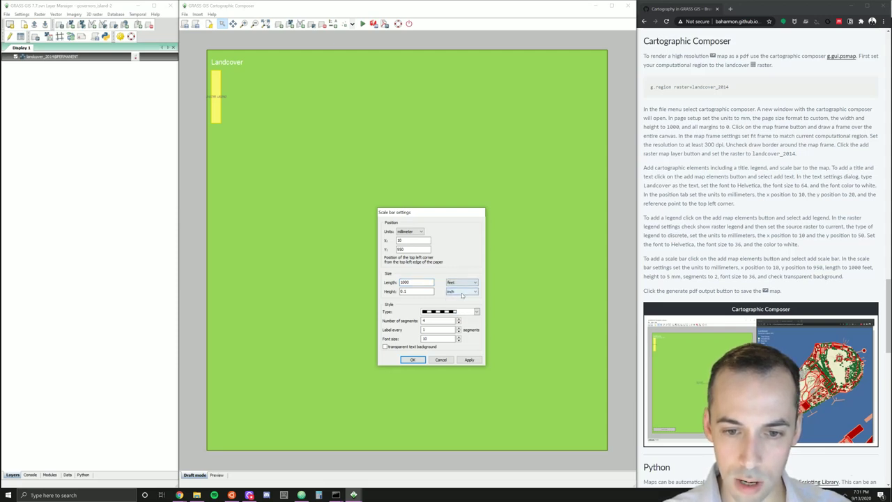
left_click(462, 292)
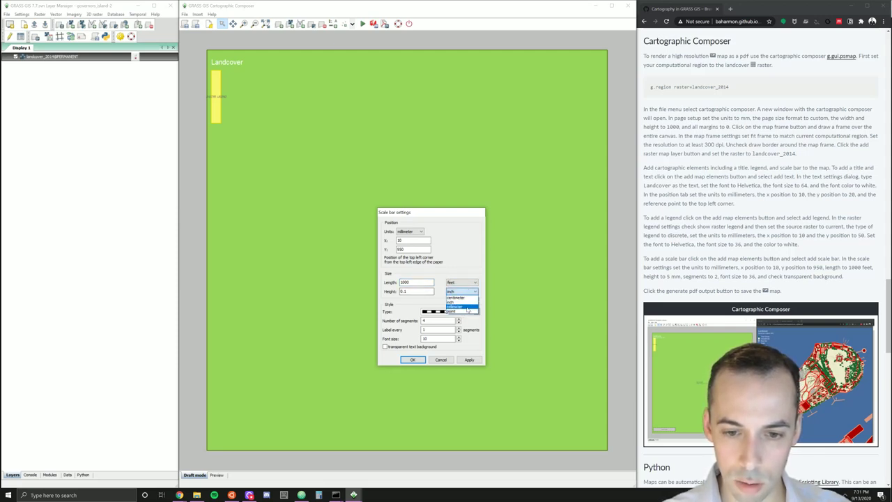
left_click(467, 309)
double_click(403, 292)
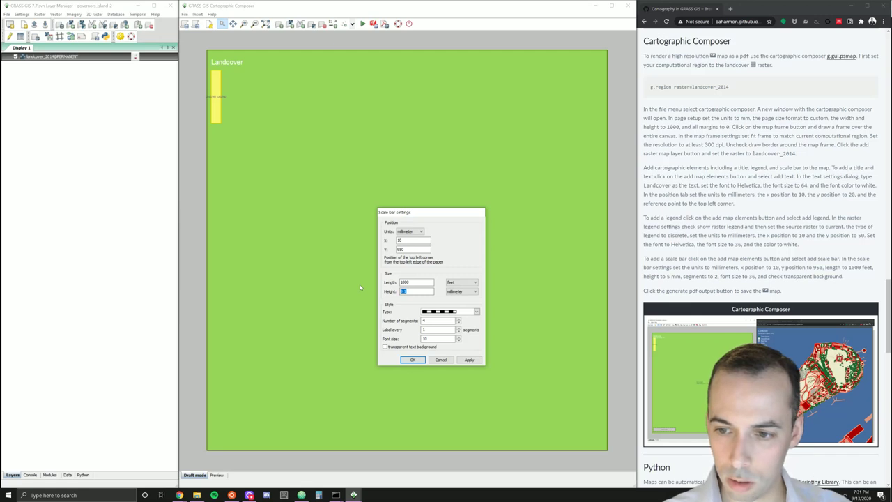
type("5")
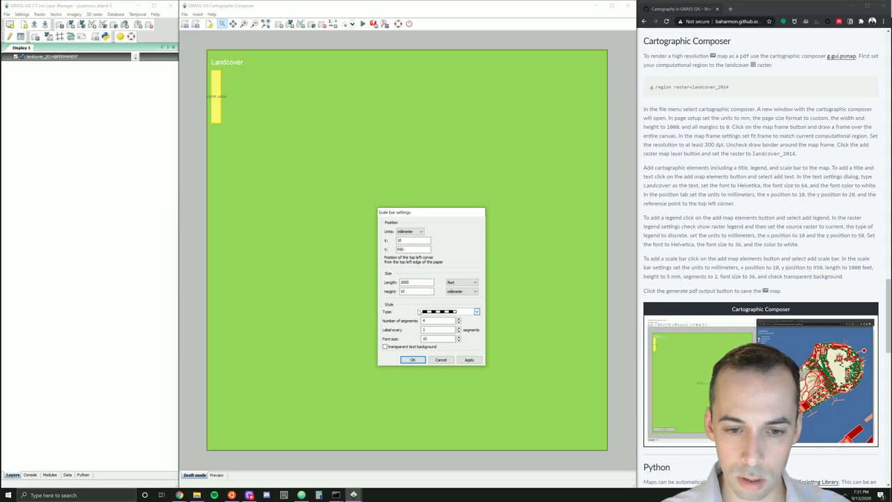
Keep the bar style, set font size 36 with a transparent text background, and apply.
left_click(481, 313)
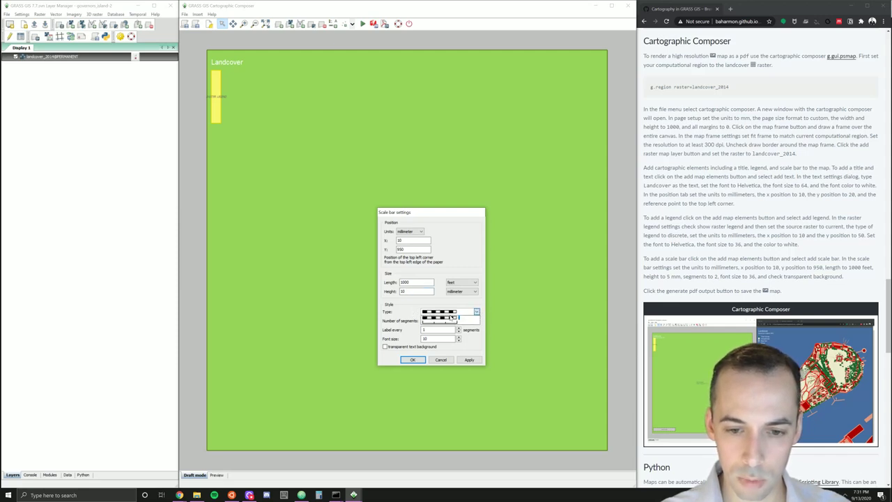
left_click(431, 307)
double_click(432, 320)
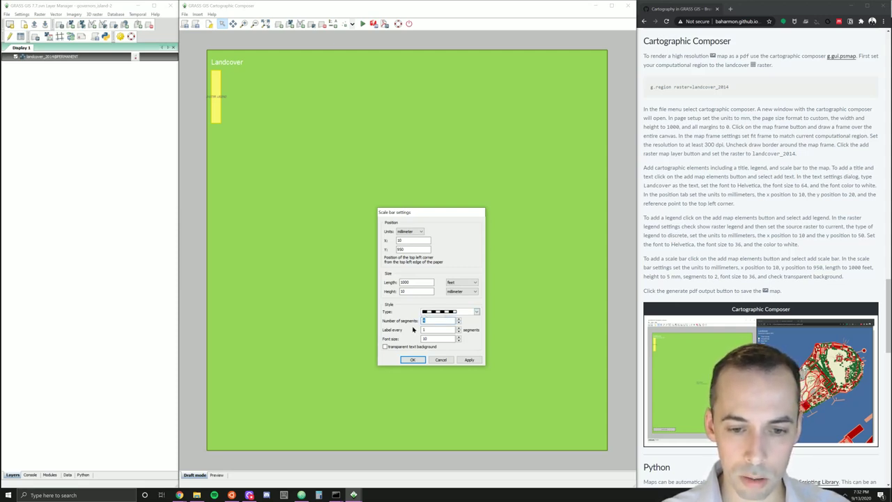
key("Tab")
key("Tab")
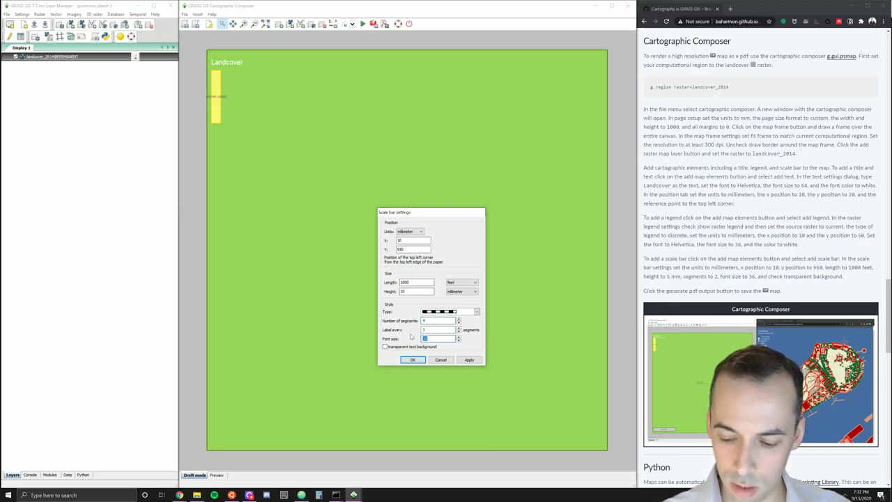
type("36")
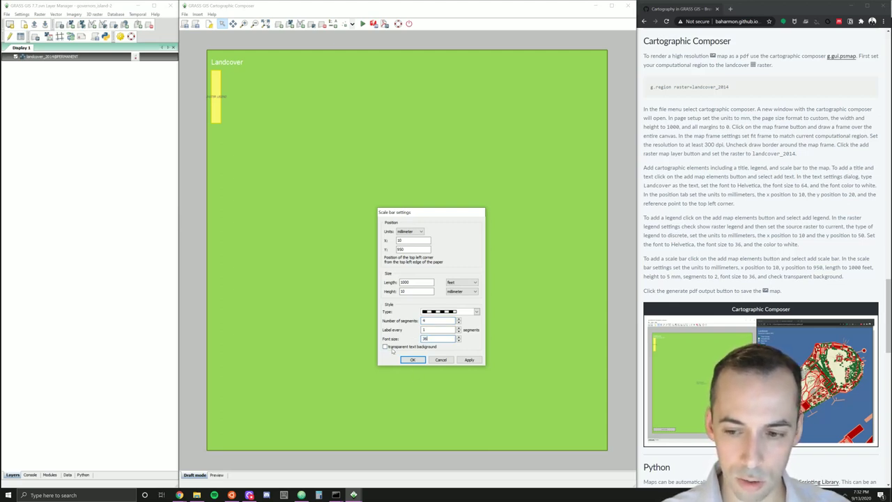
left_click(387, 347)
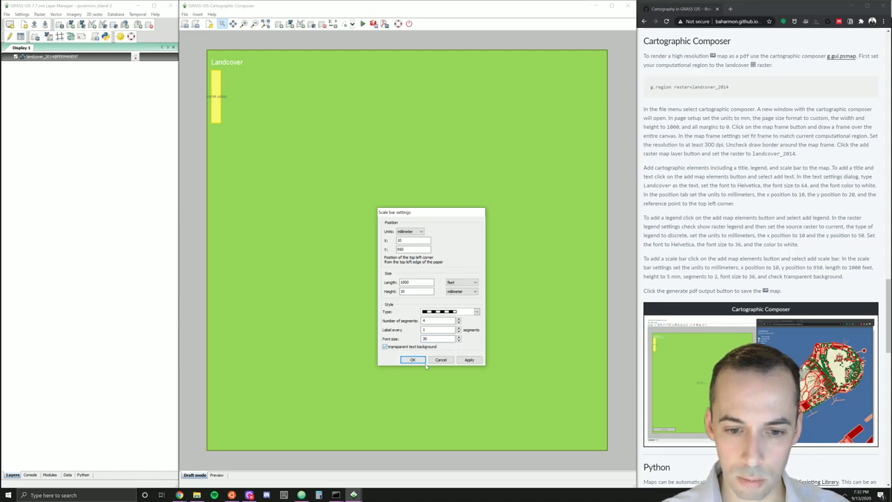
left_click(477, 360)
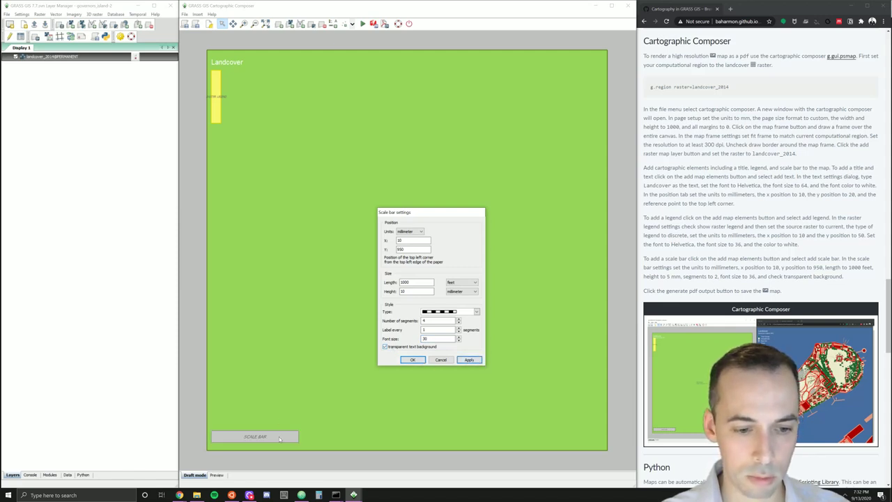
left_click(413, 360)
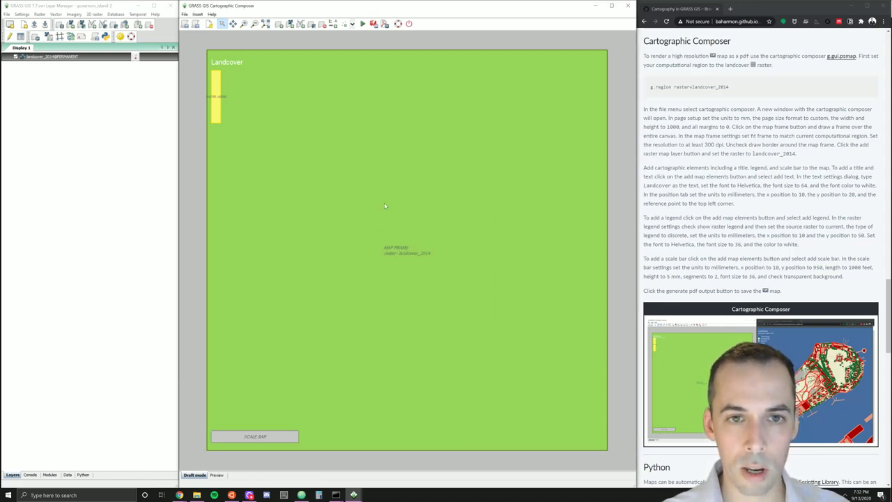
Generate the layout PDF and save it as landcover_2014.pdf.
left_click(386, 25)
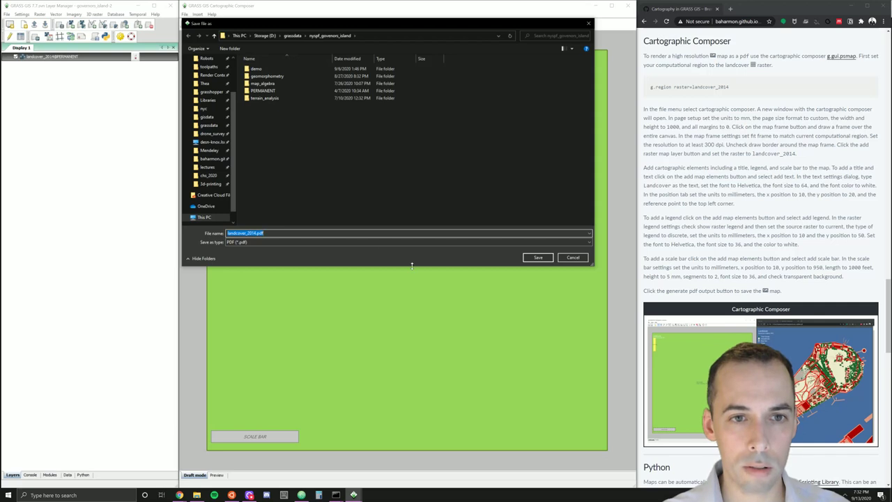
left_click(538, 258)
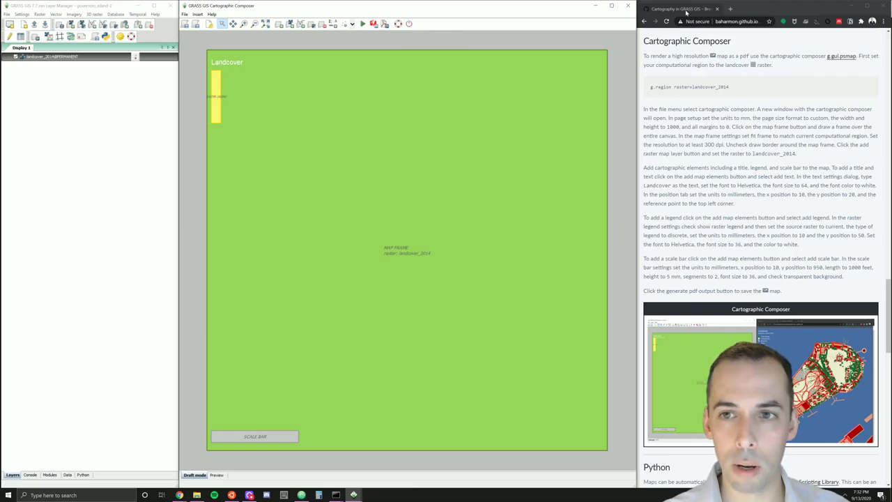
Close the Cartographic Composer and redraw the whole Governor's Island map in the display.
left_click(409, 23)
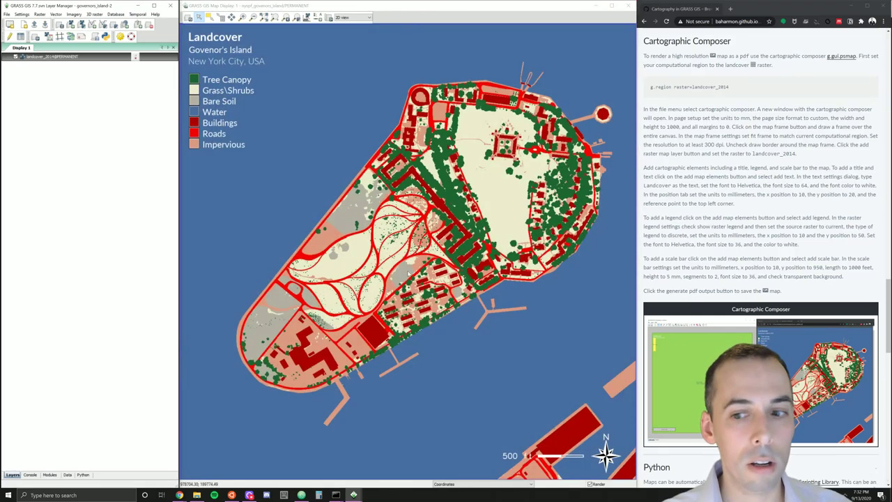
scroll(730, 239, "down", 3)
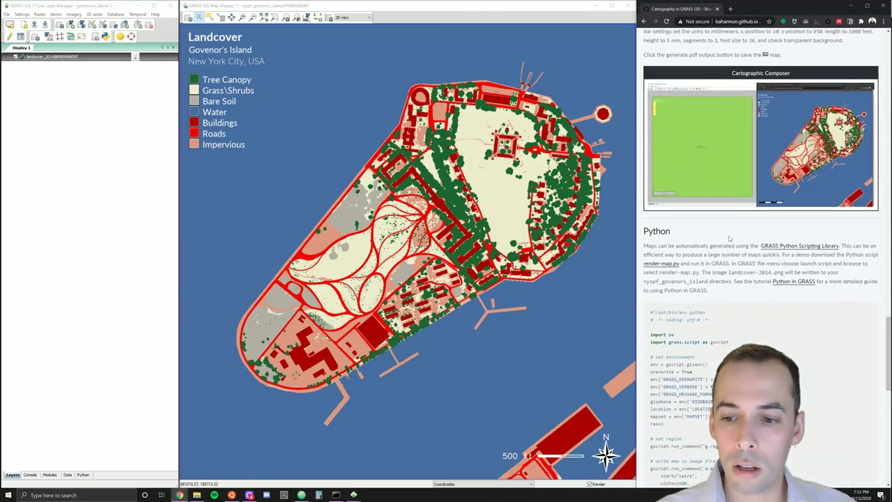
scroll(730, 240, "down", 2)
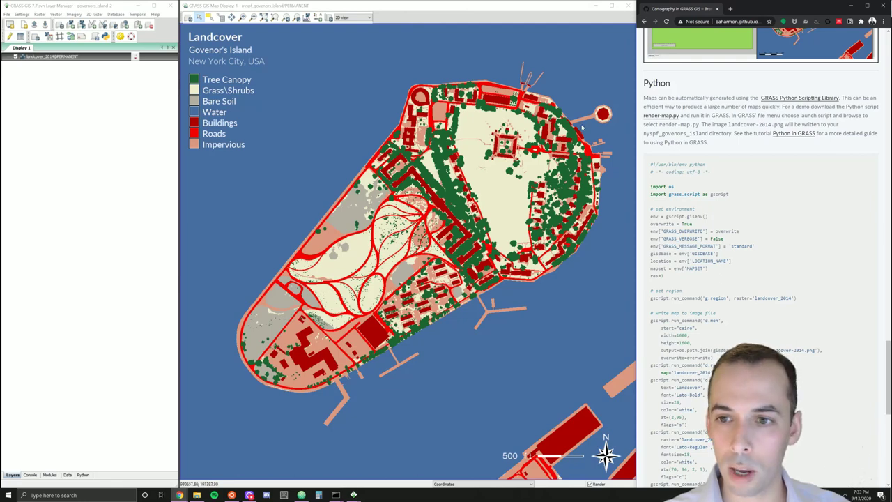
scroll(718, 171, "down", 5)
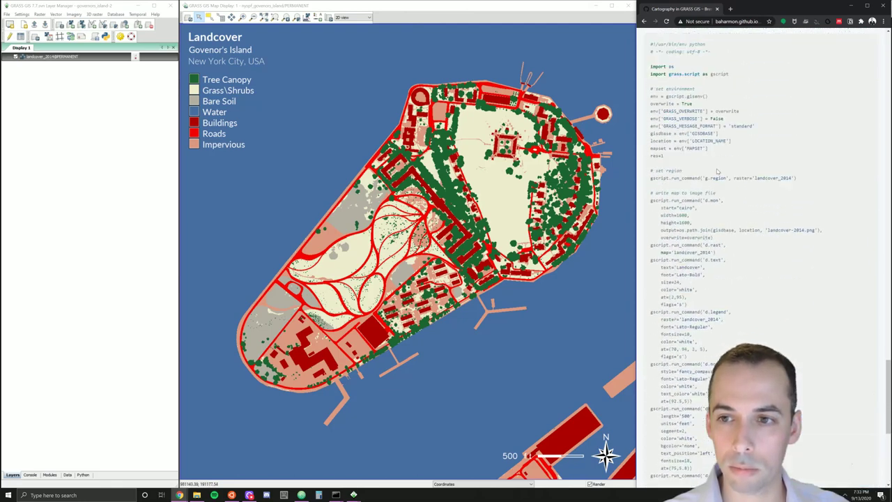
scroll(718, 170, "down", 4)
scroll(716, 171, "up", 6)
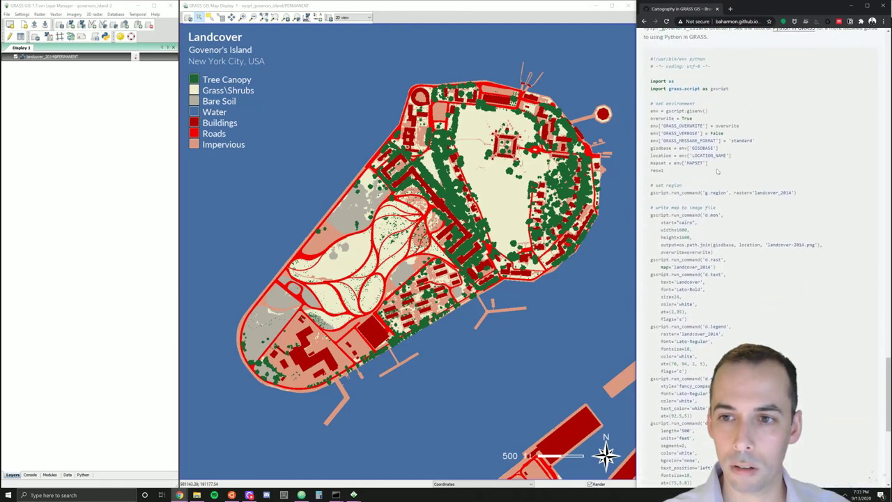
scroll(716, 171, "up", 3)
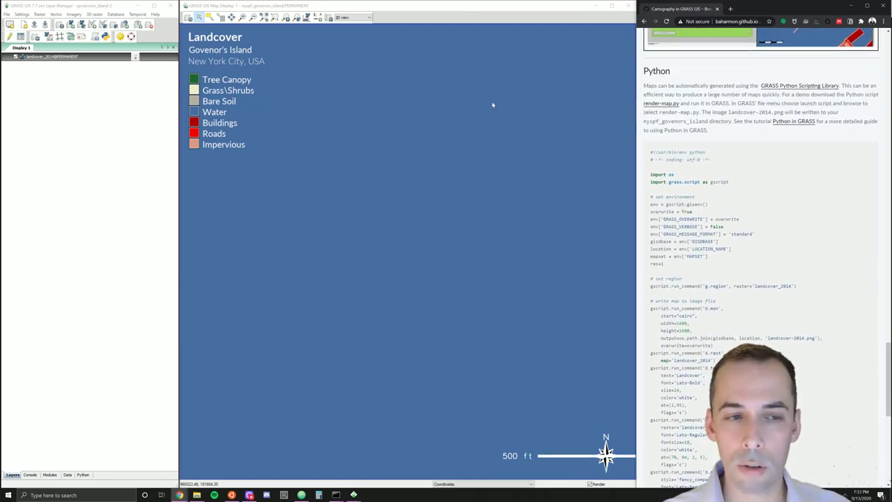
left_click(285, 22)
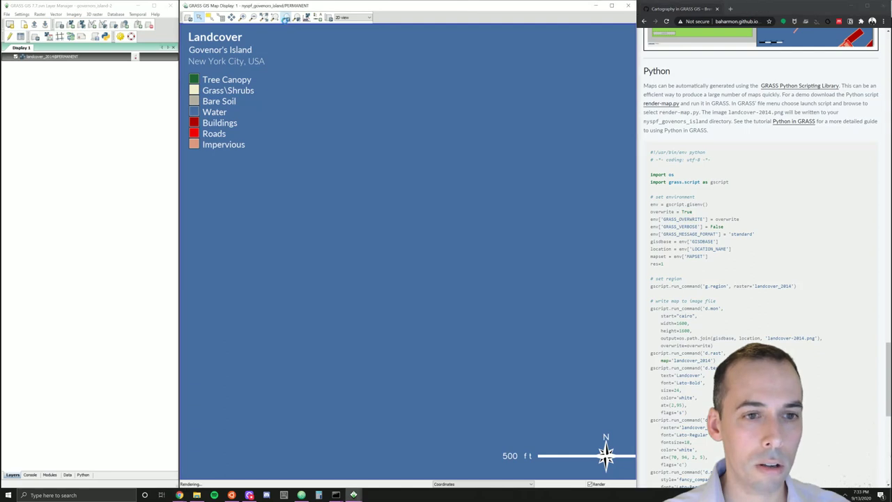
left_click(264, 18)
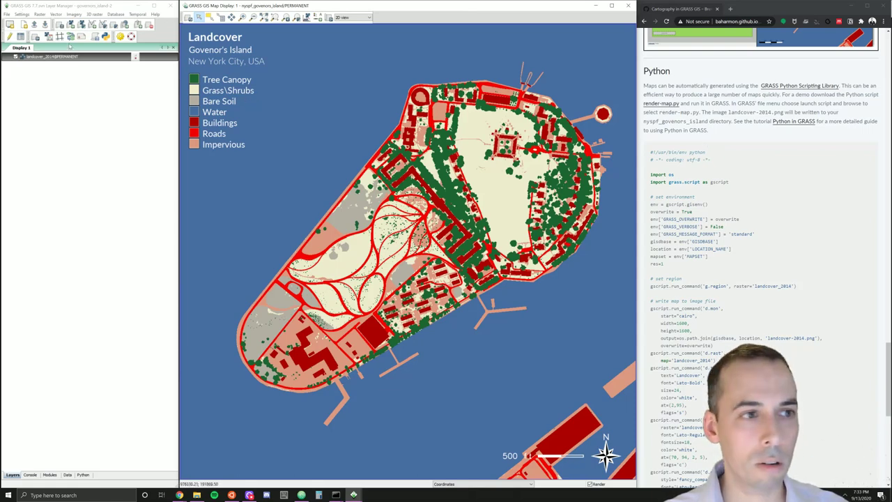
Launch the render-map.py script from baharmon.github.io\data via File > Launch script.
left_click(6, 14)
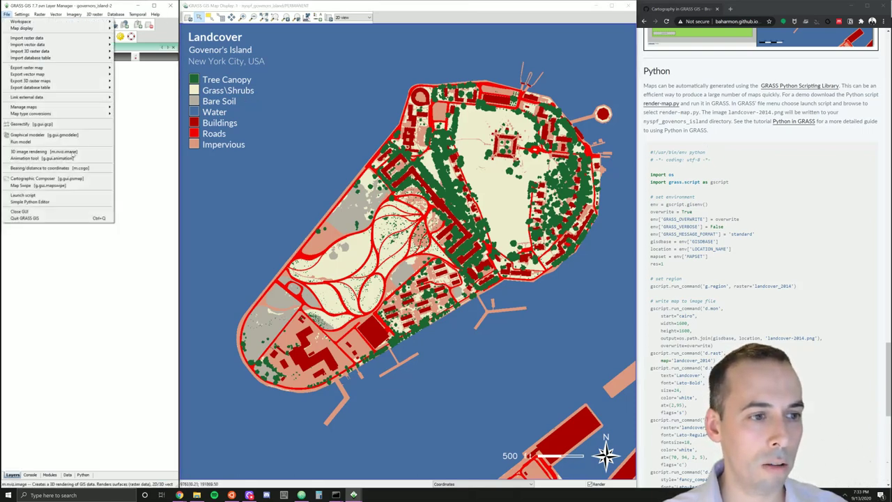
left_click(58, 197)
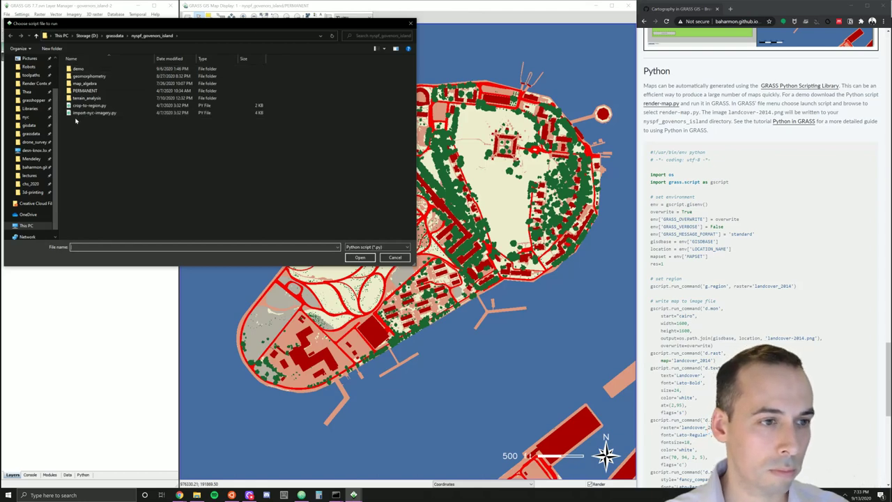
left_click(31, 169)
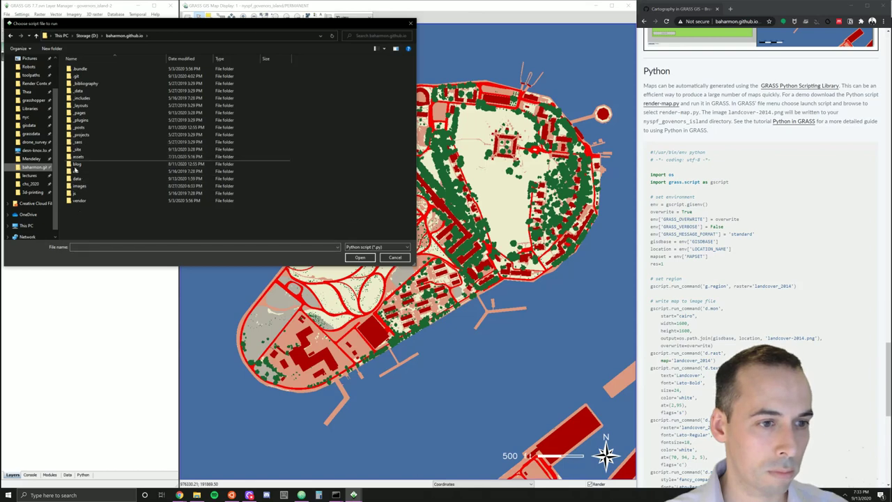
double_click(77, 179)
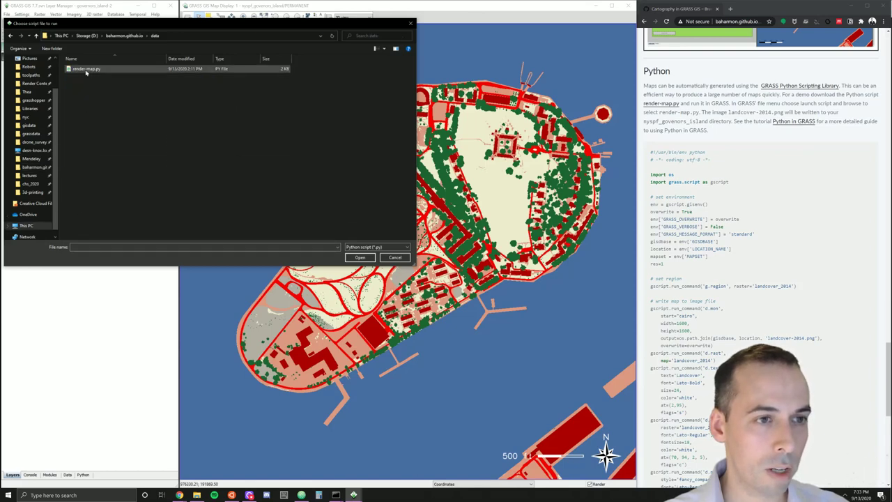
left_click(86, 70)
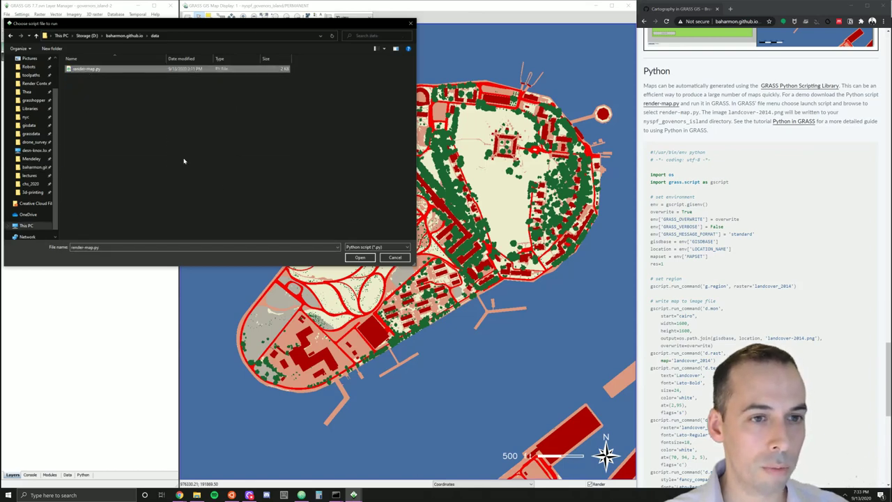
left_click(359, 257)
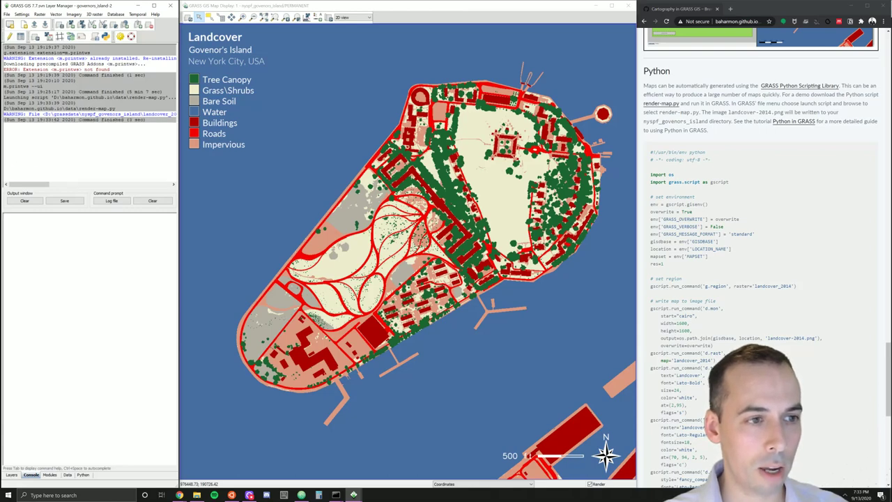
left_click_drag(3, 114, 74, 119)
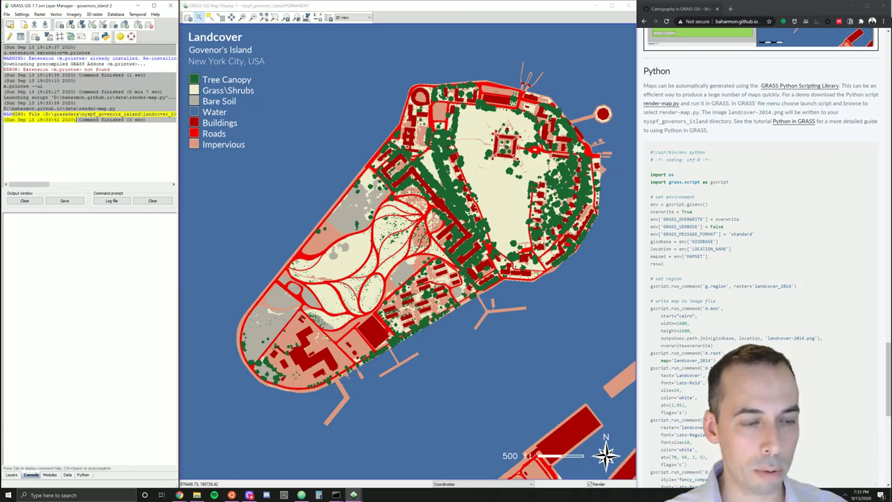
left_click(709, 272)
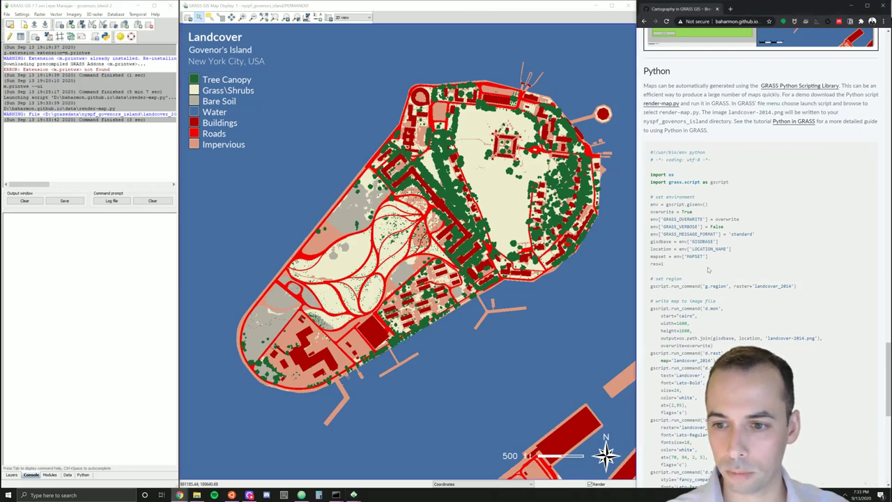